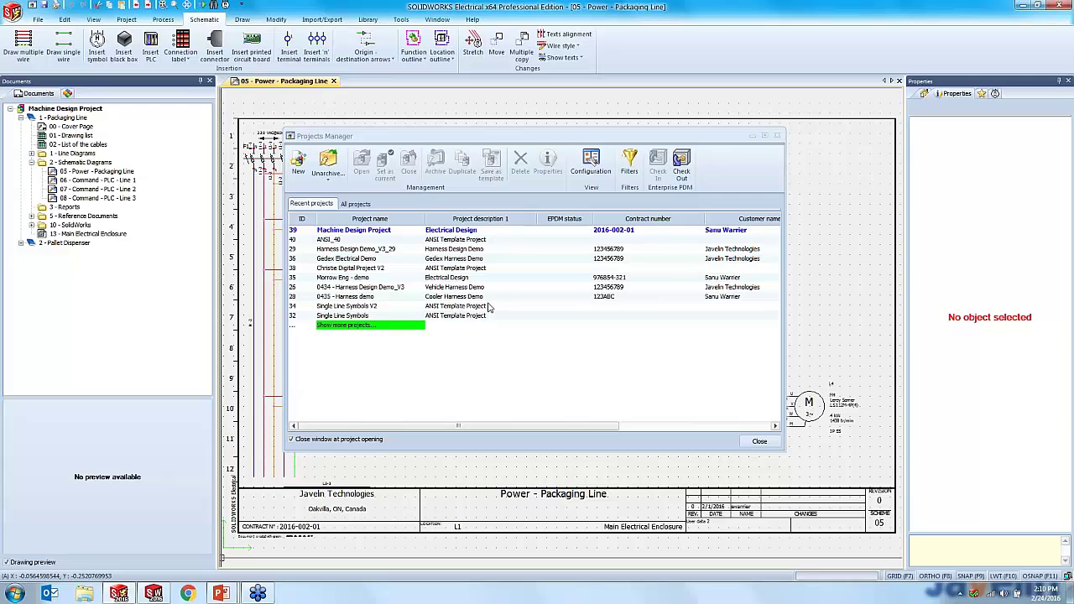
Close the Projects Manager and draw Phase 1, 2, 3 and Protection wires, without Neutral, from the vertical supply lines below the M3 motor circuit
left_click_drag(783, 132, 776, 135)
left_click(773, 136)
scroll(429, 353, "up", 5)
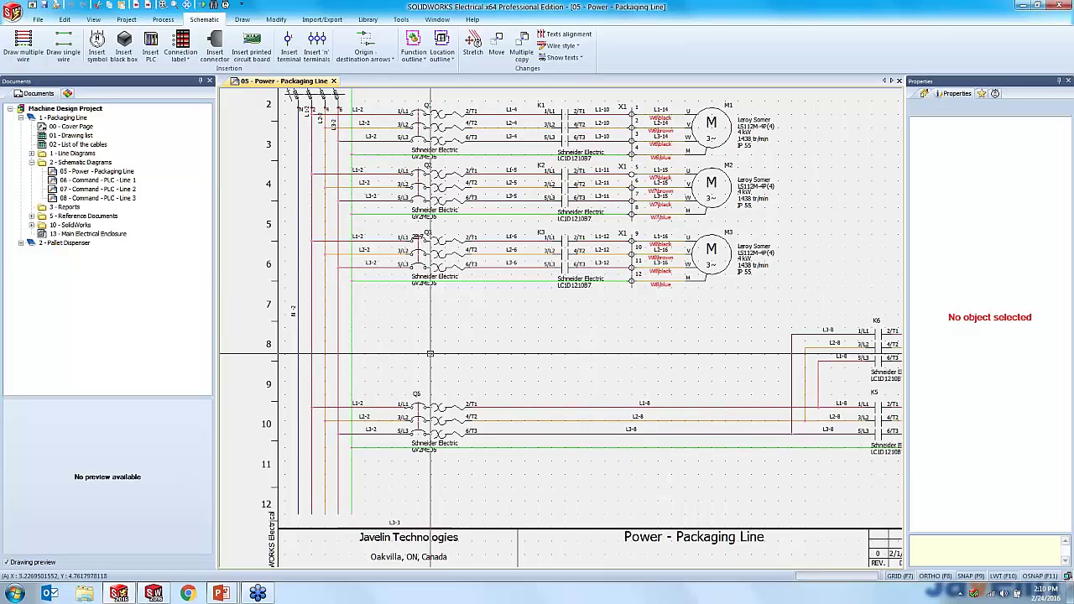
left_click(22, 46)
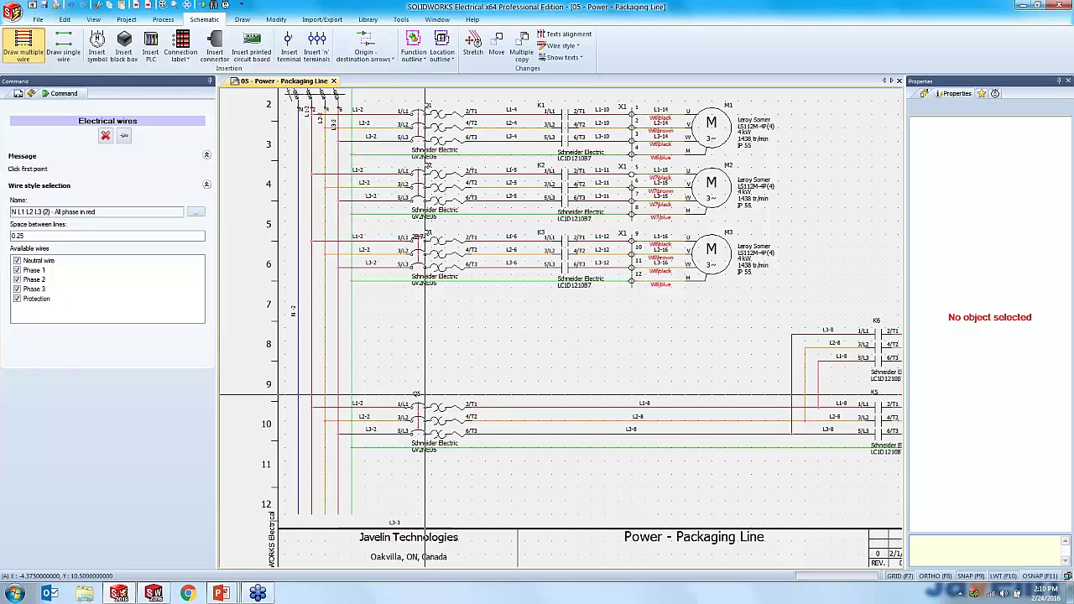
left_click(17, 261)
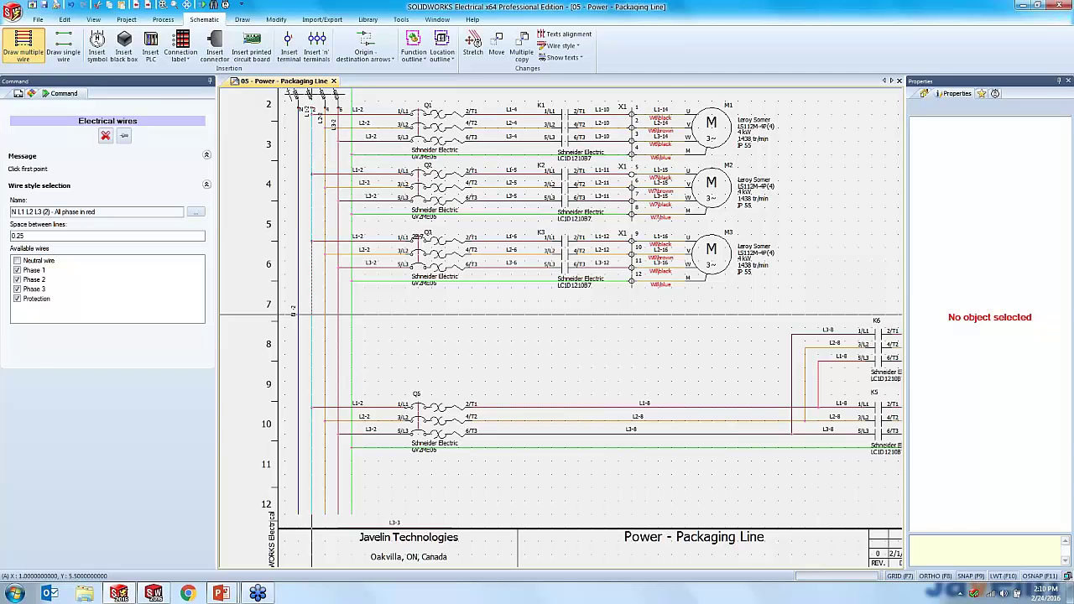
left_click(312, 315)
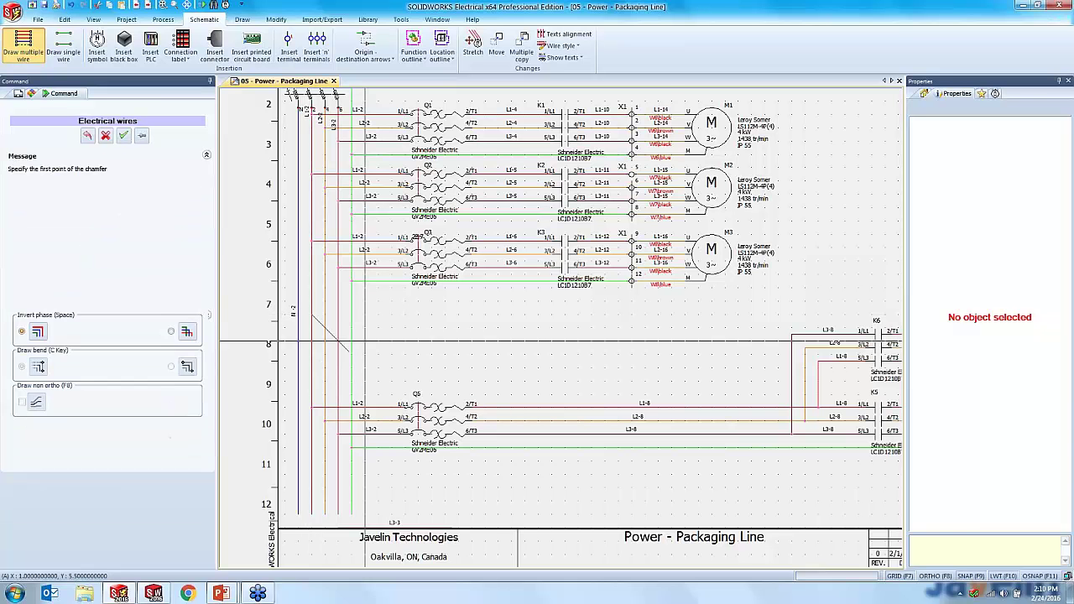
left_click(672, 354)
key("Escape")
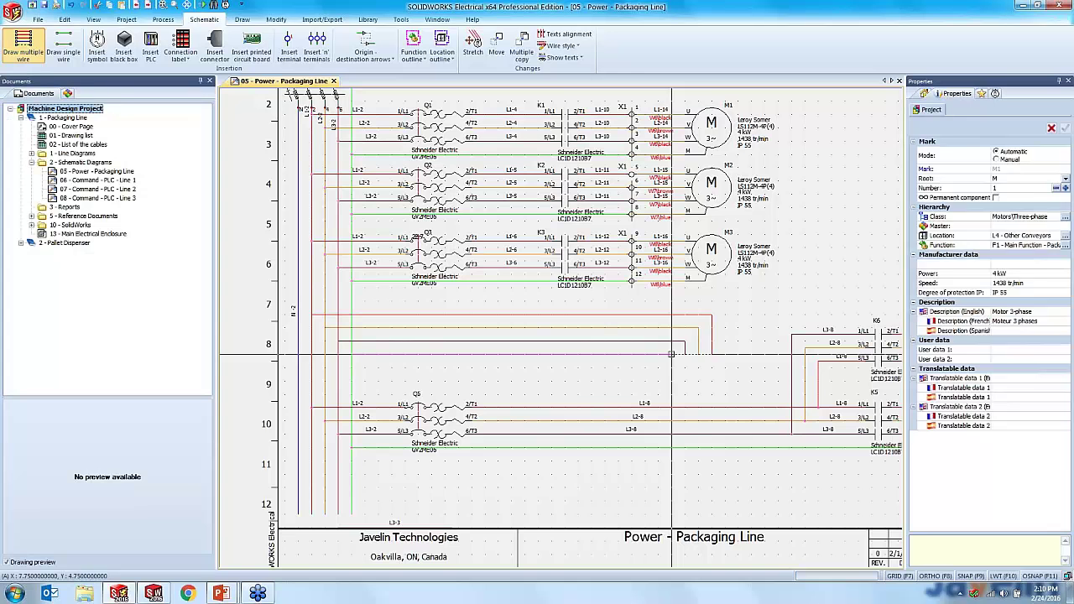
Copy motor M3 and paste the copy onto the ends of the newly drawn wires
scroll(675, 365, "up", 3)
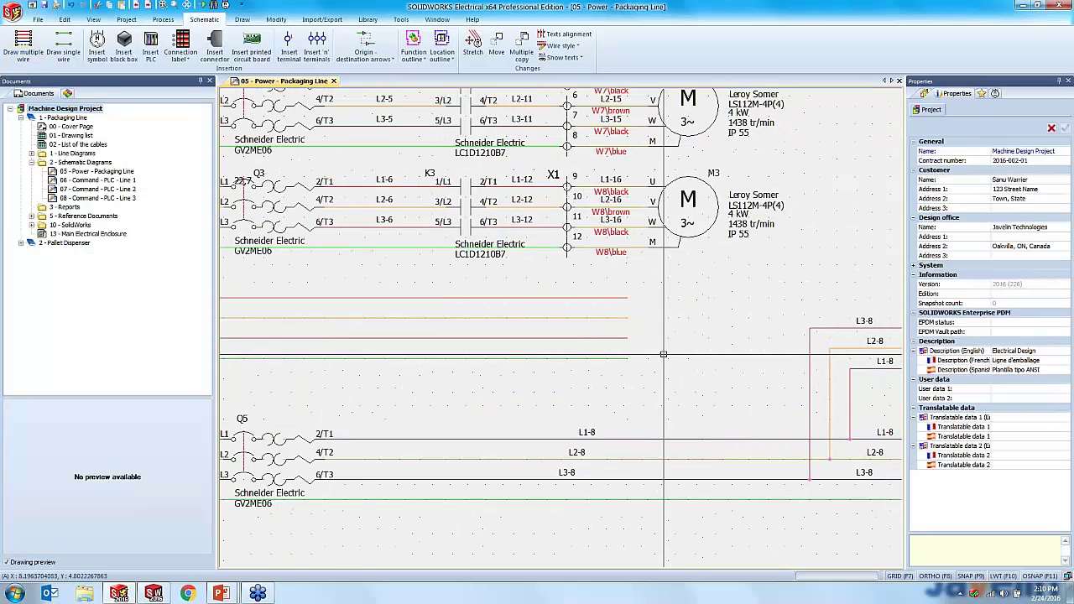
left_click(691, 241)
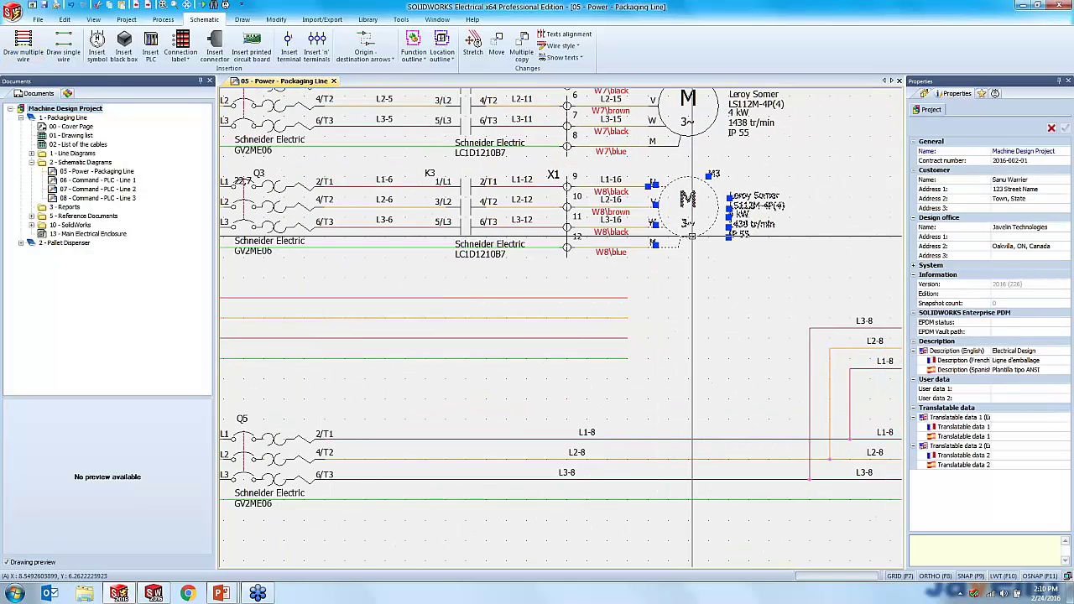
key("ctrl+c")
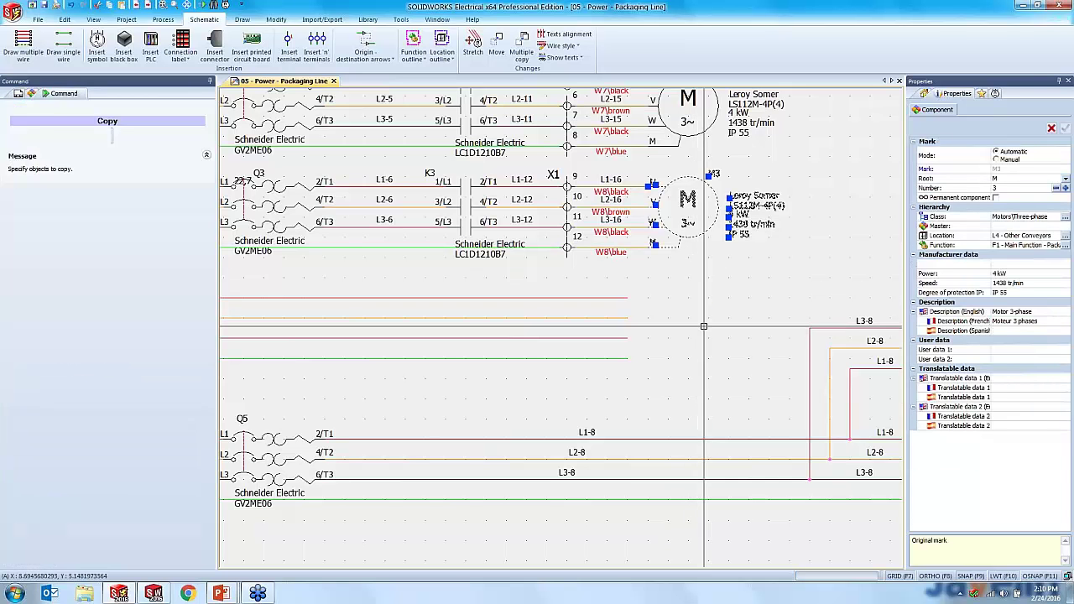
key("ctrl+v")
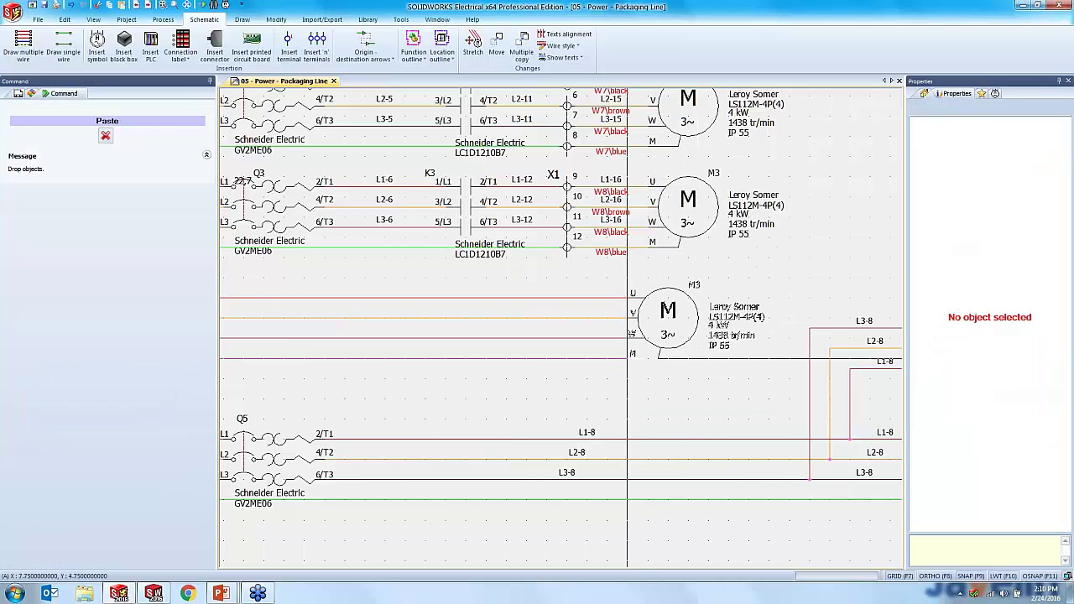
left_click(699, 346)
Set the pasted motor's English description to "Alterante Motor" and apply the change
scroll(699, 346, "up", 2)
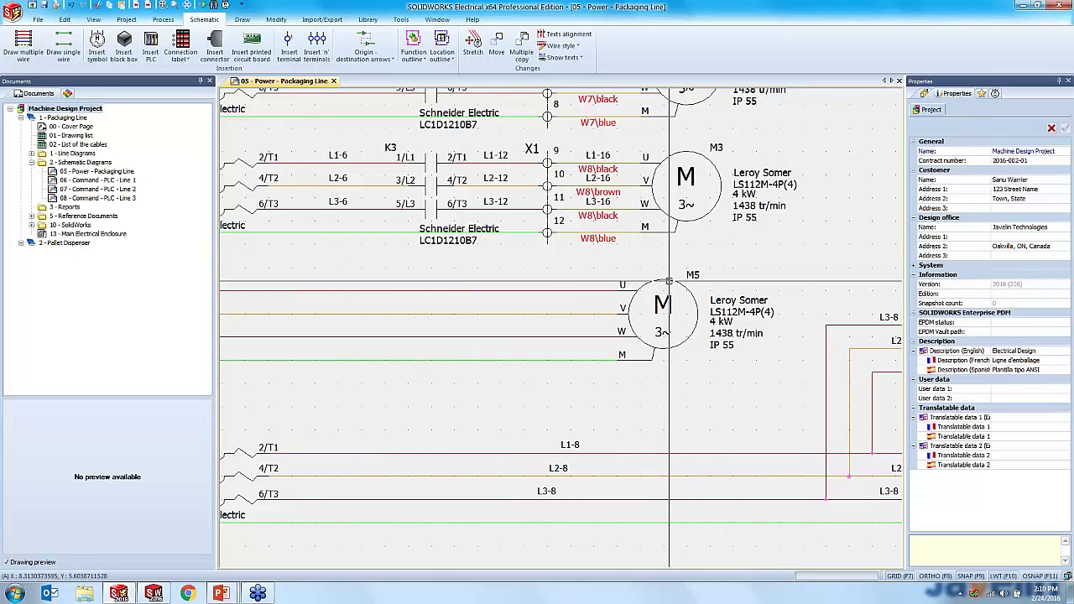
left_click(666, 289)
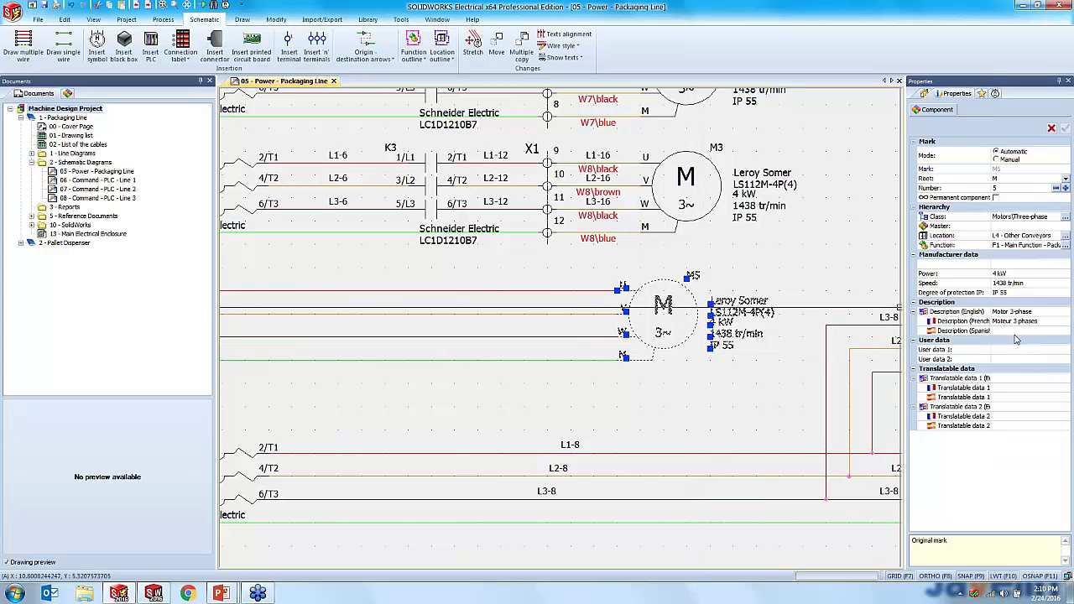
left_click(1017, 311)
left_click(1036, 311)
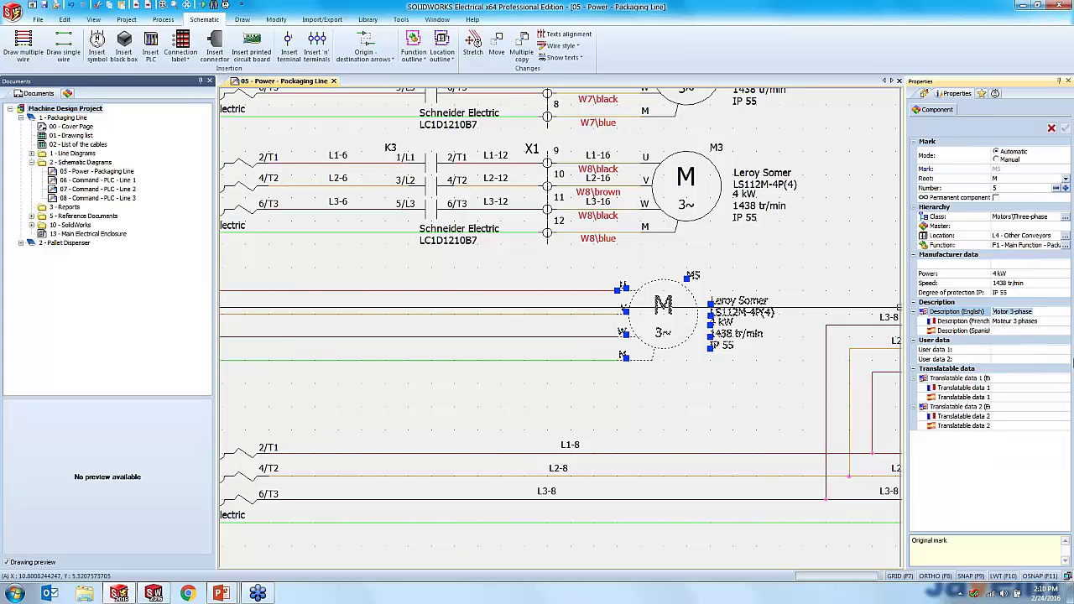
type("Alre")
left_click(736, 410)
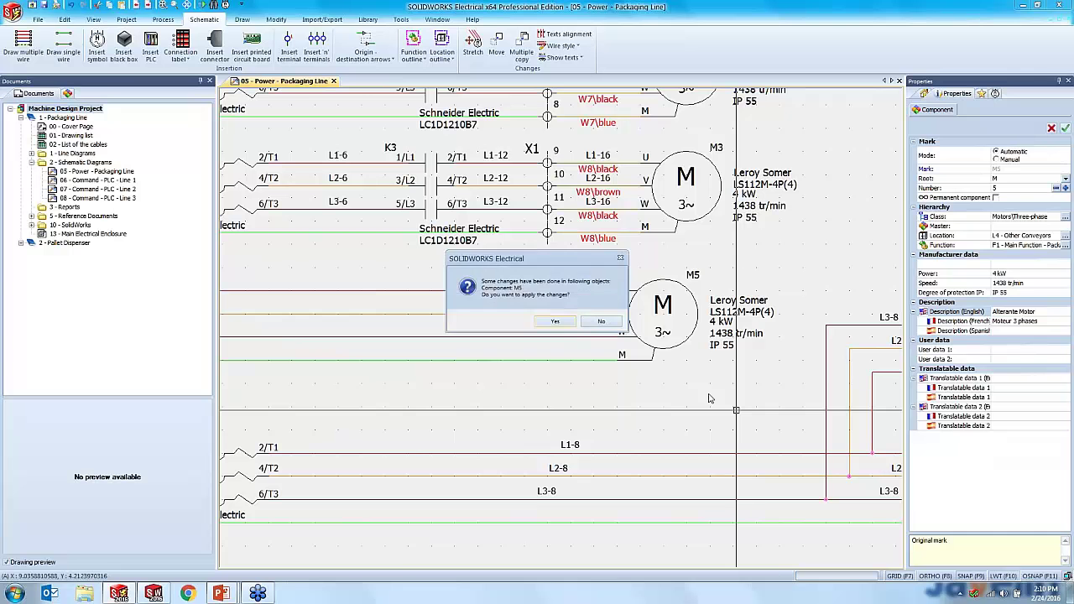
left_click(554, 321)
left_click(696, 328)
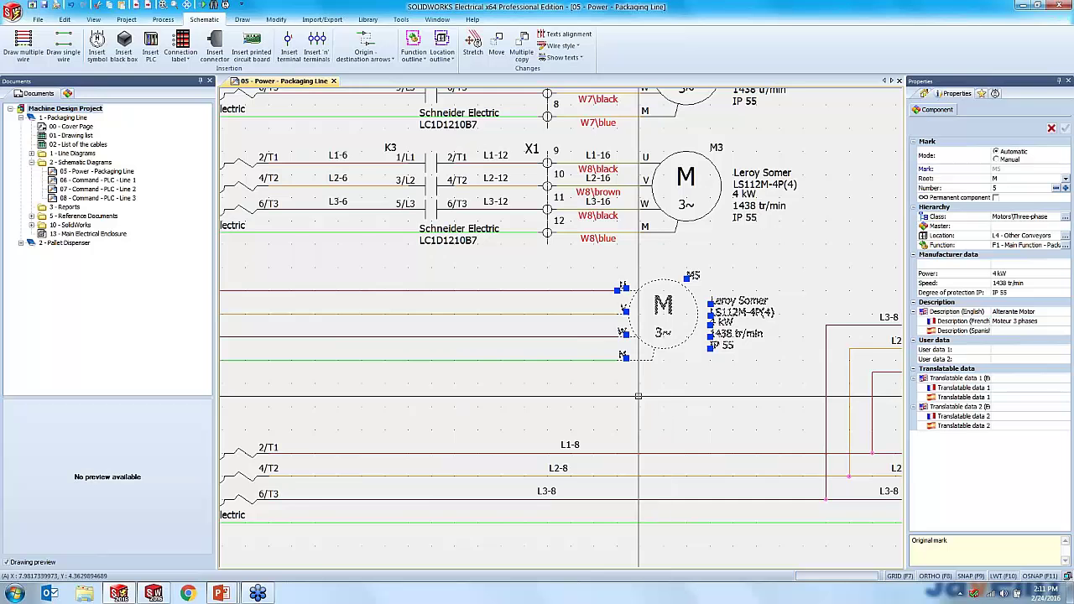
Search the symbols for "Contact" and place the 3 poles NO power contact on the phase wires feeding motor M5
scroll(633, 391, "down", 1)
middle_click_drag(633, 391, 728, 407)
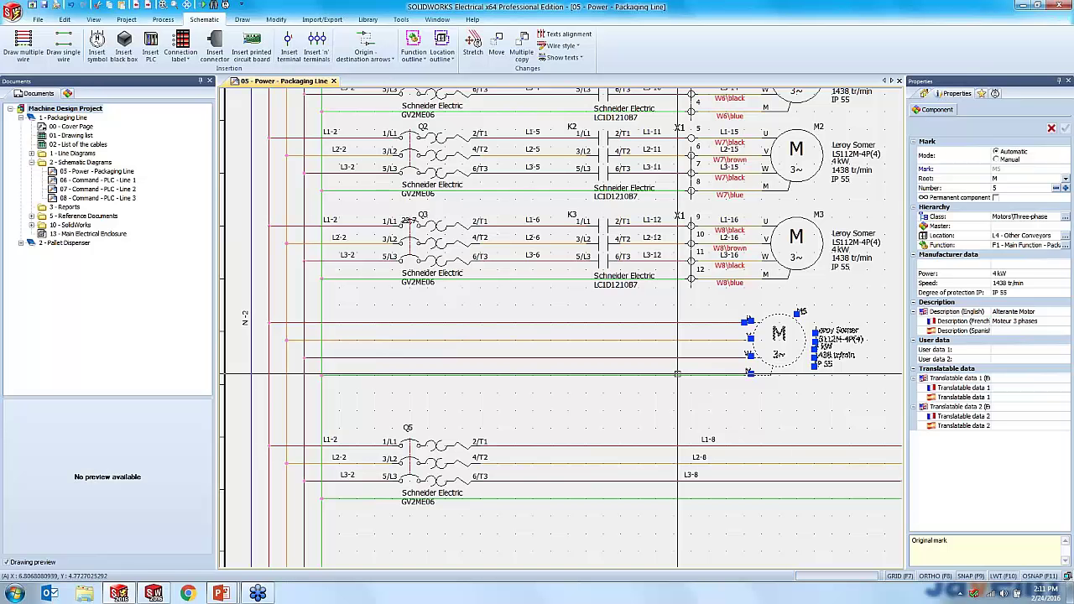
left_click(995, 94)
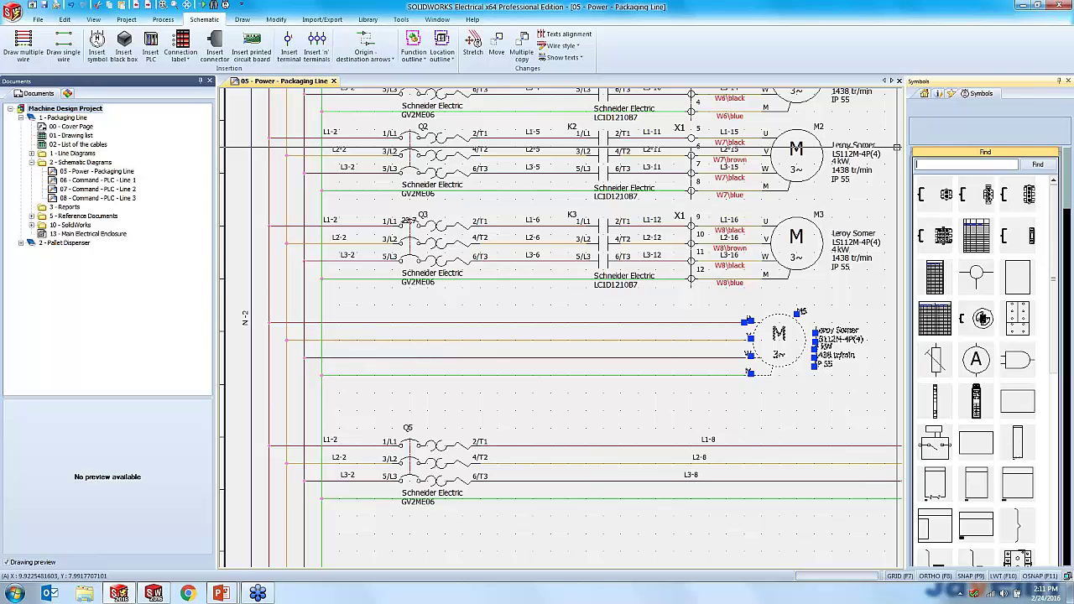
left_click(969, 154)
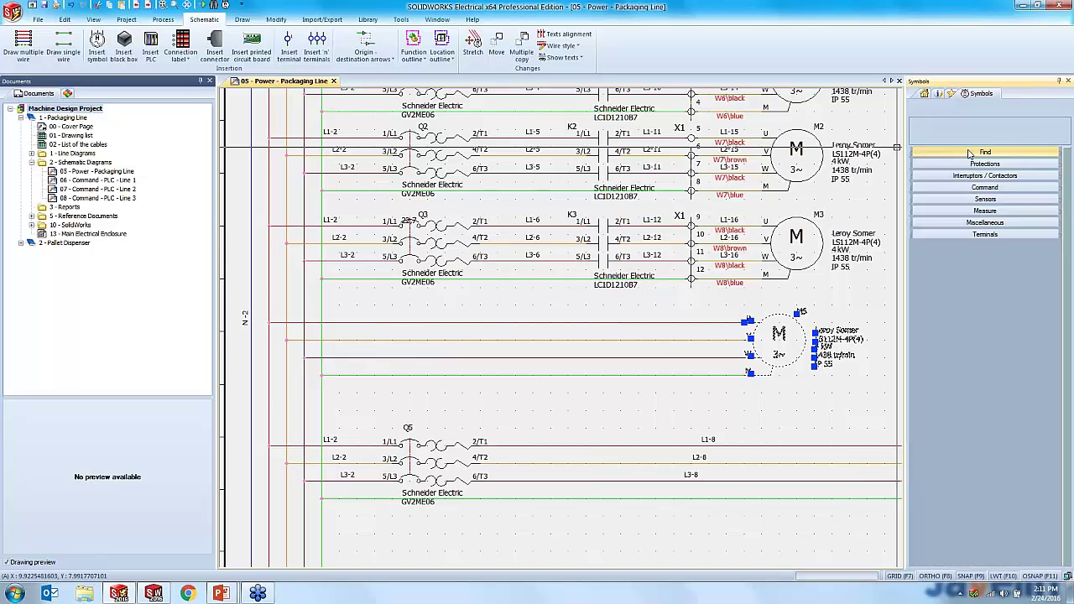
left_click(969, 155)
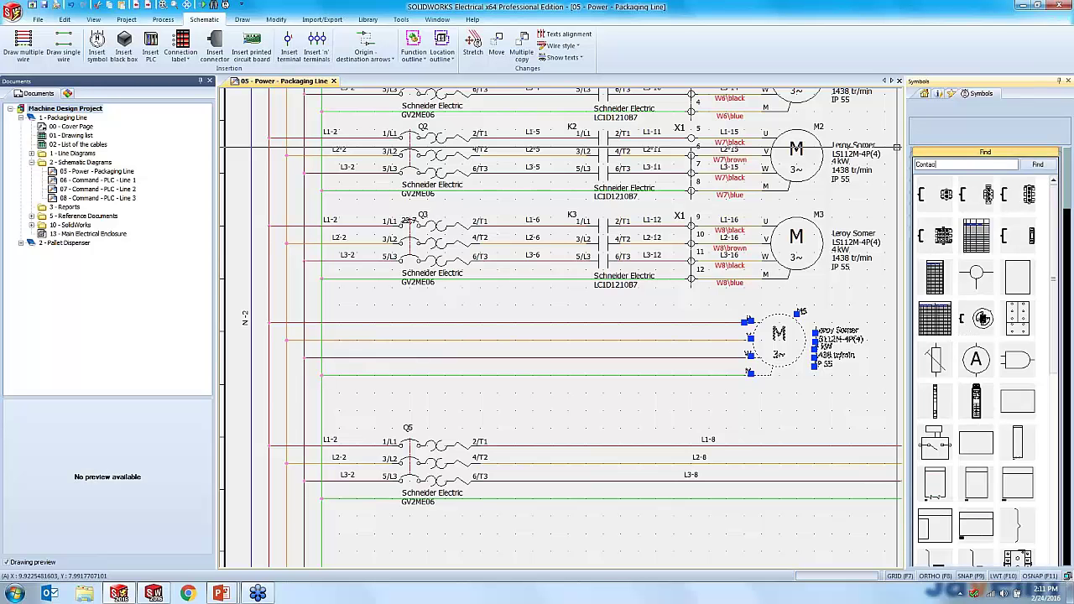
type("t")
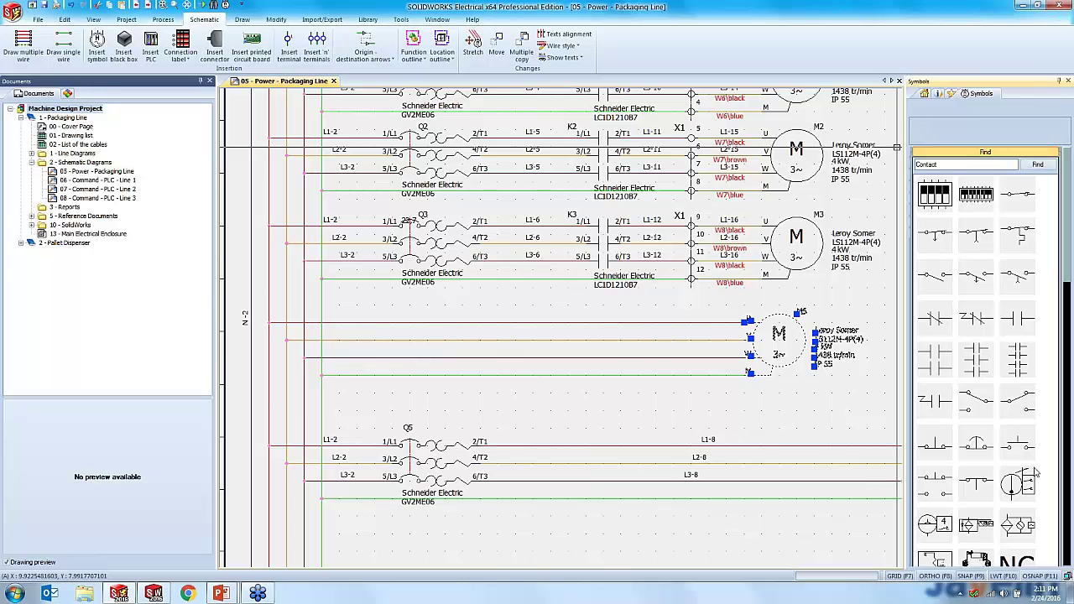
left_click(984, 372)
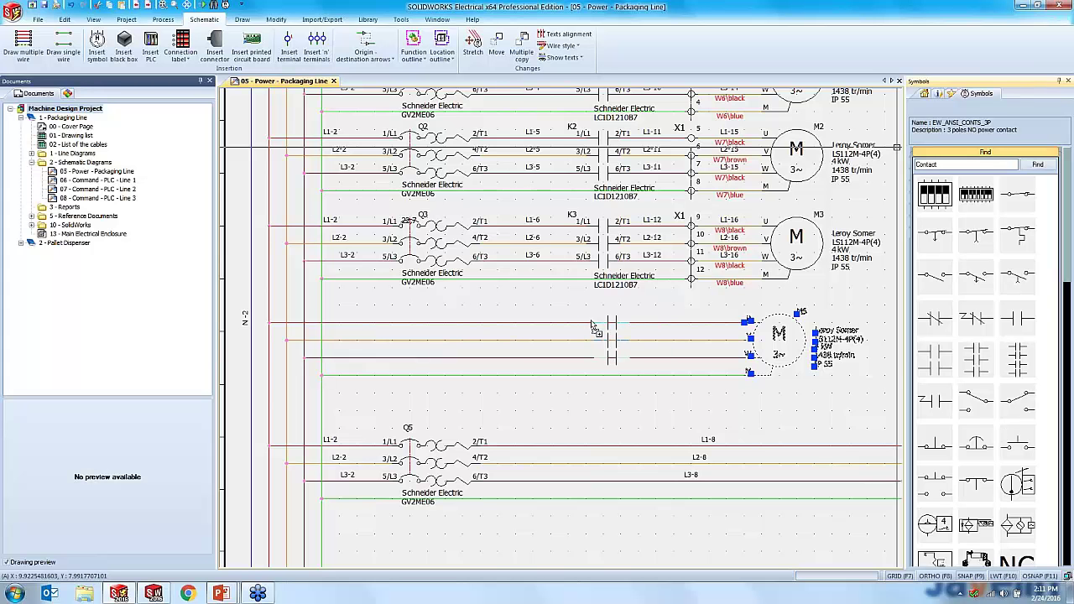
left_click(599, 327)
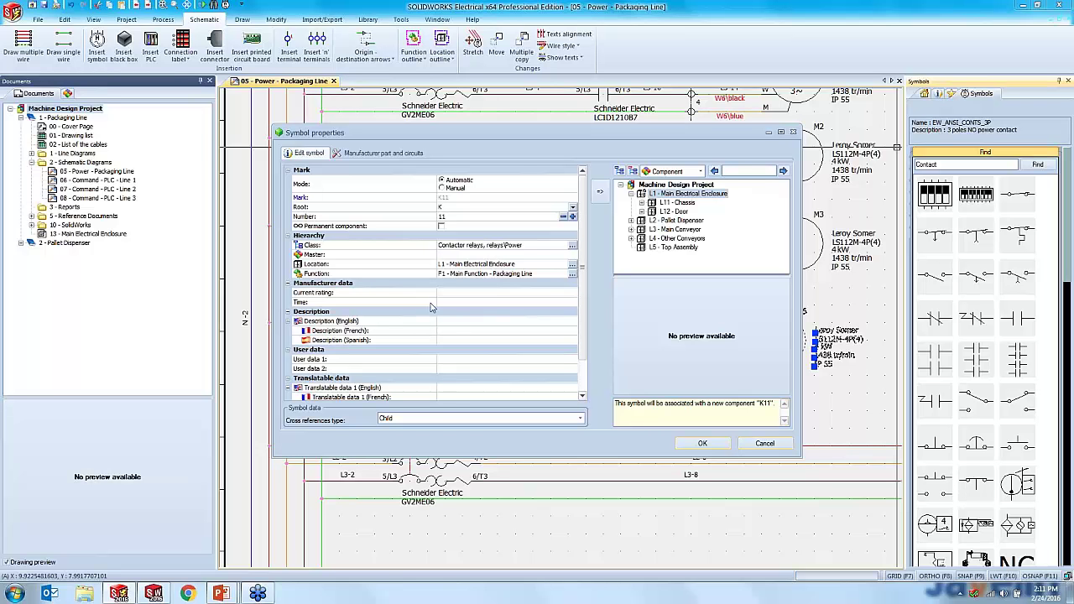
Associate the new power contact with the existing K4 contactor relay in L11 - Chassis
left_click(641, 203)
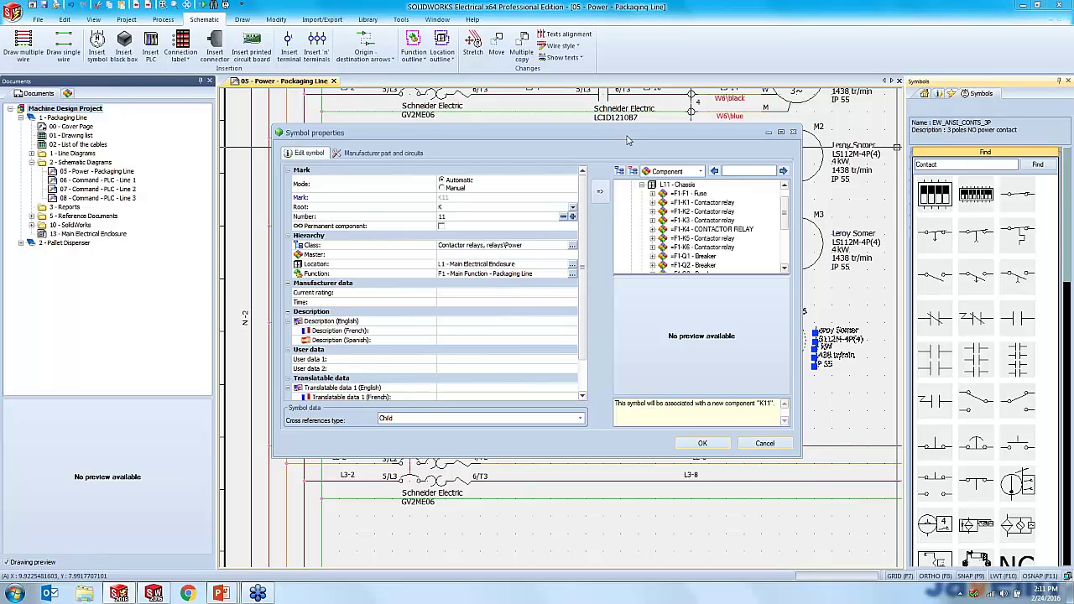
left_click_drag(627, 140, 579, 204)
left_click(663, 302)
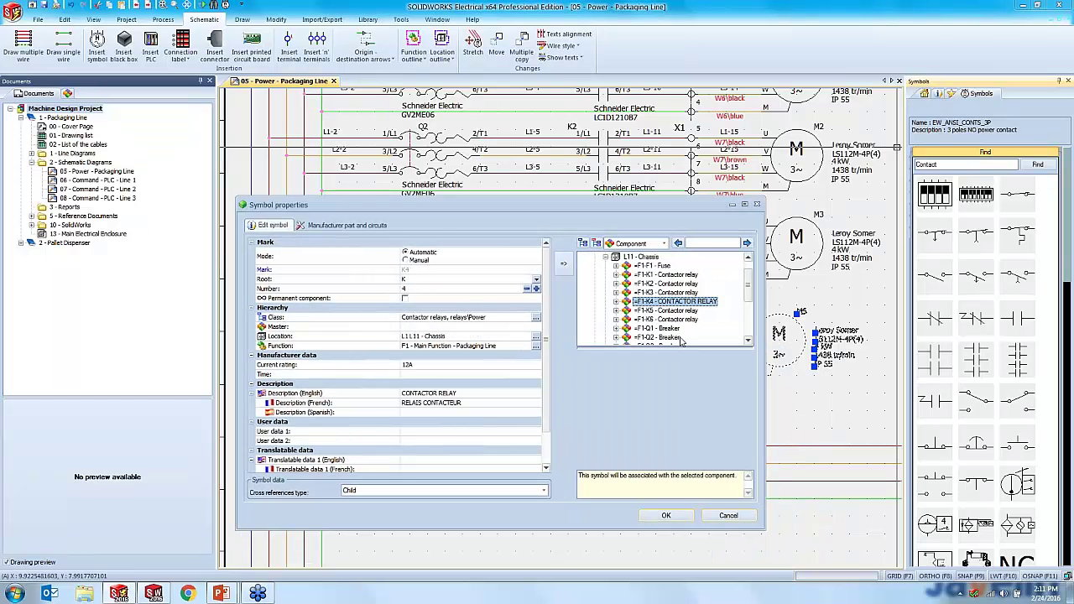
left_click(668, 516)
Go from the K4 power contact to its relay coil at 07-10 and examine the coil's contact cross-references
scroll(625, 360, "up", 2)
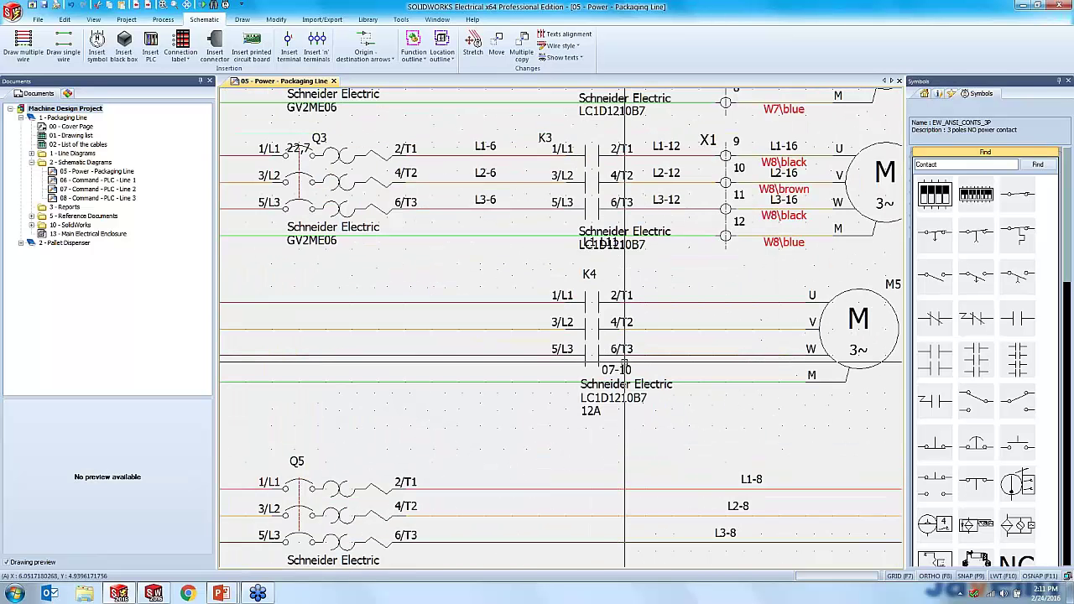
left_click(599, 323)
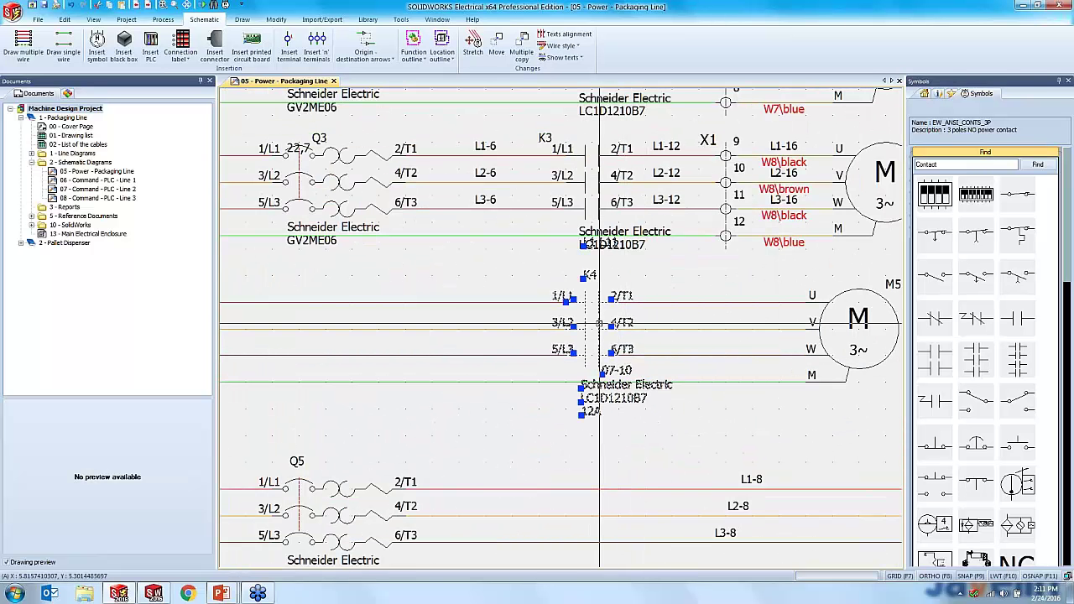
right_click(599, 323)
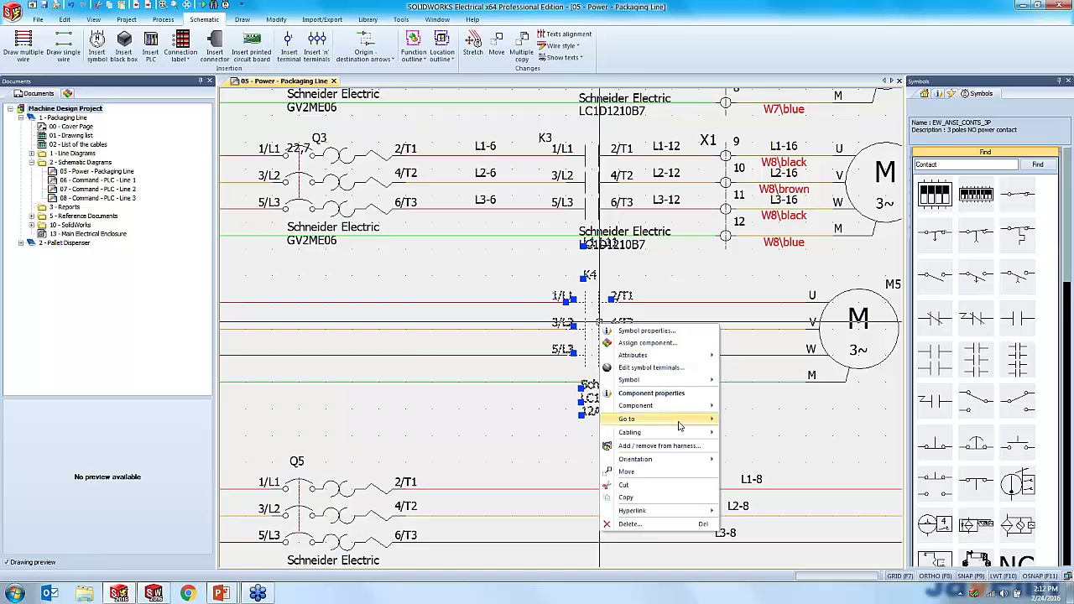
mouse_move(680, 426)
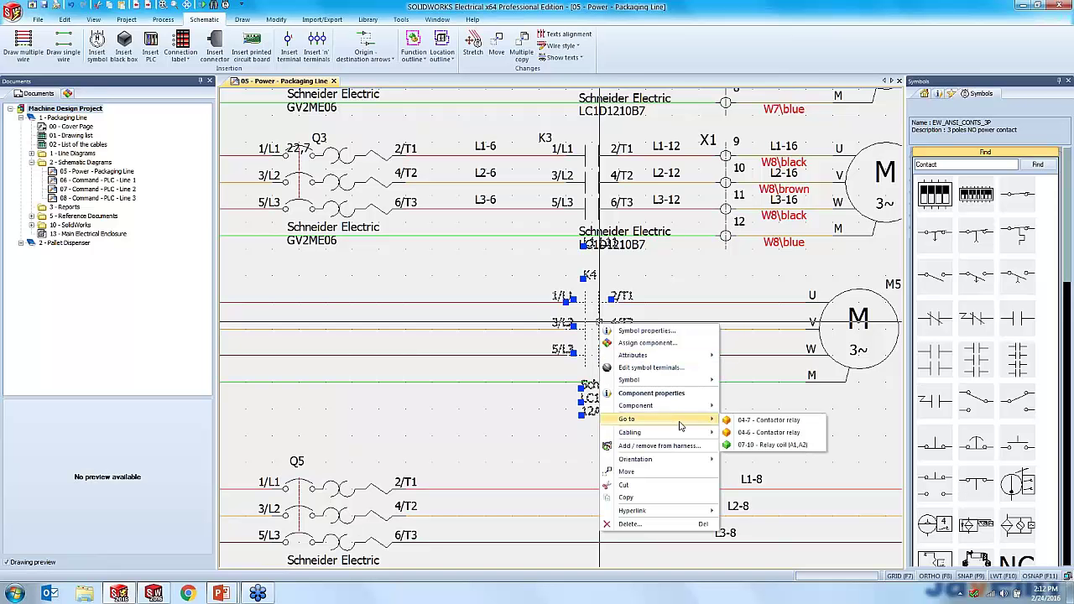
left_click(741, 447)
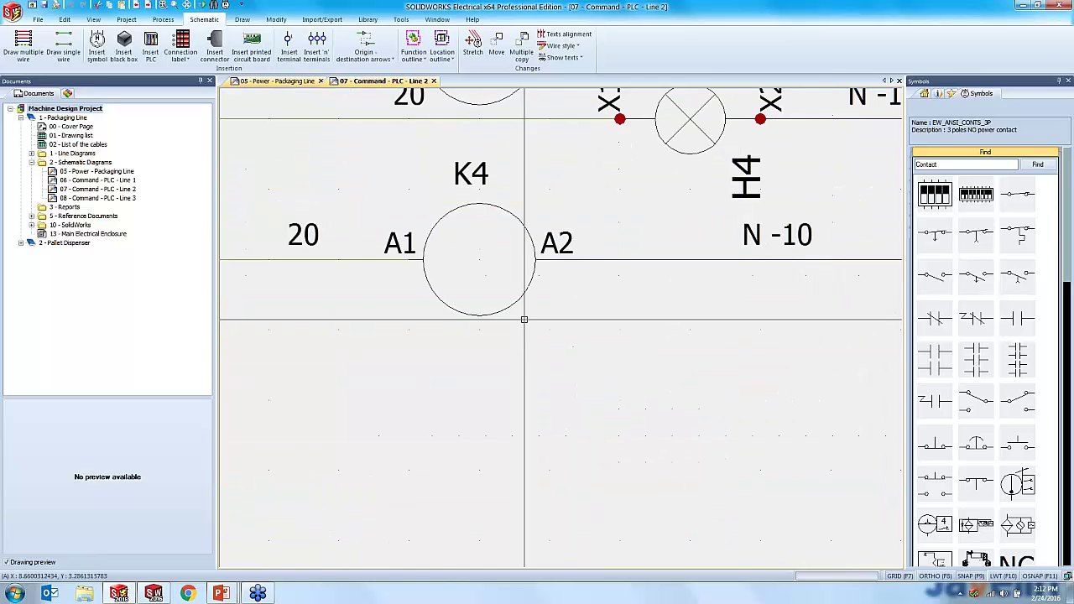
scroll(442, 235, "down", 5)
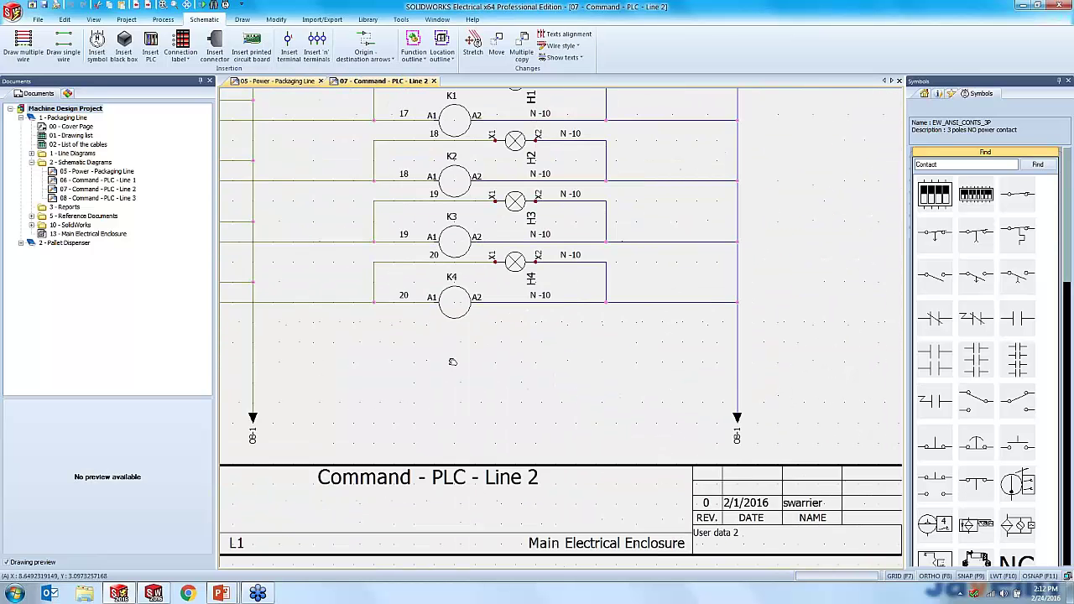
scroll(418, 311, "up", 2)
middle_click_drag(655, 375, 522, 384)
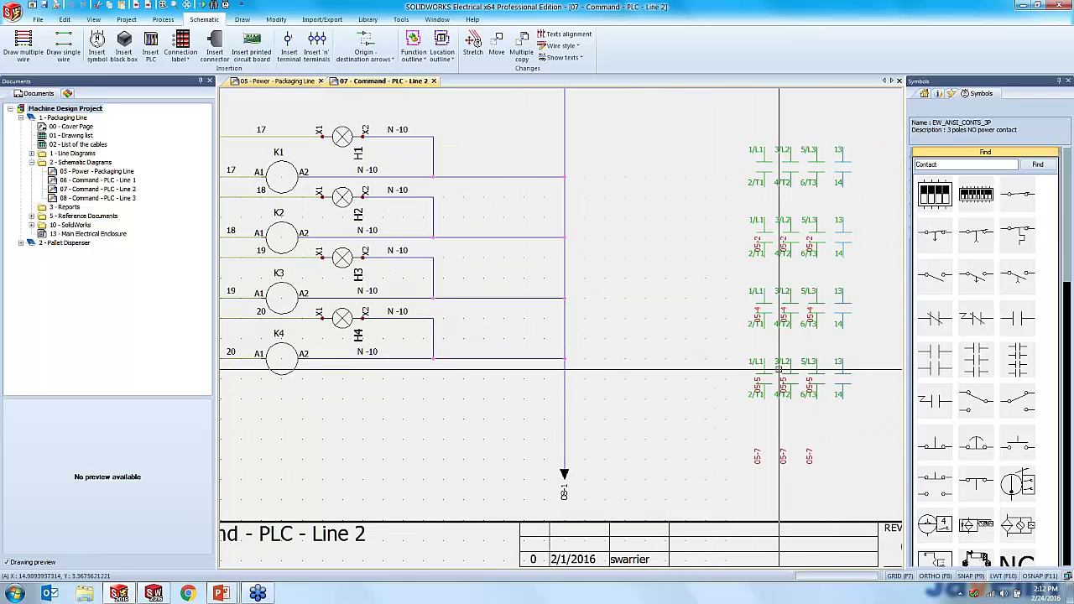
scroll(786, 381, "up", 2)
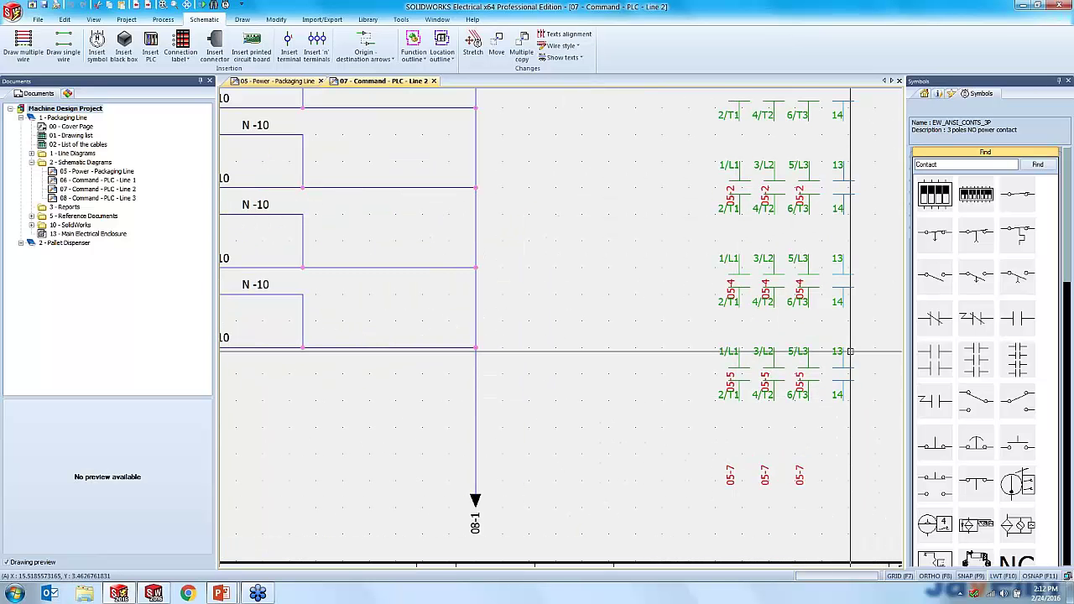
scroll(838, 364, "down", 2)
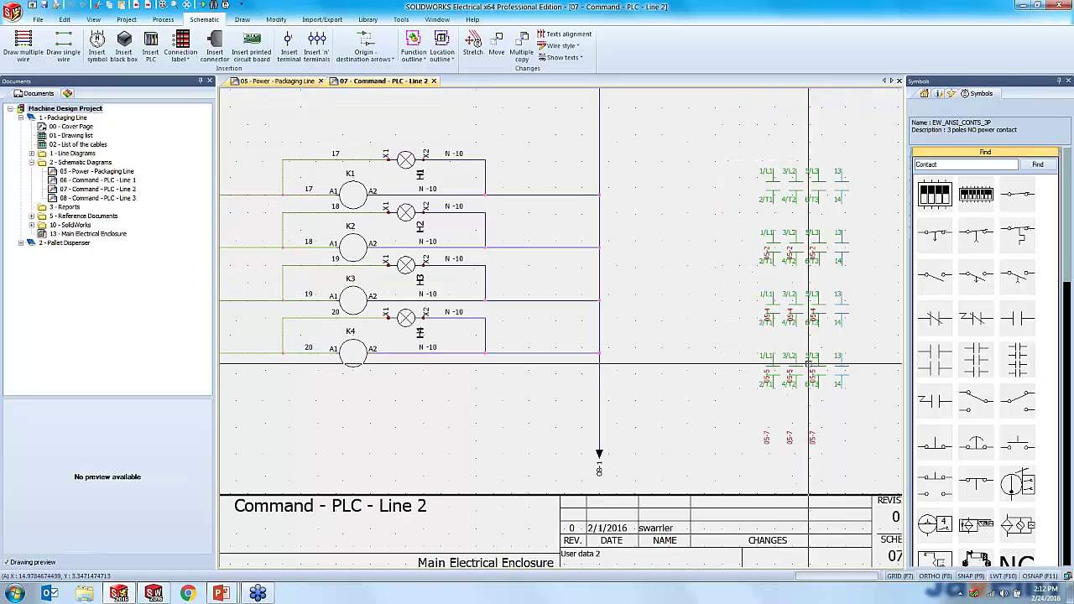
Insert an NO contact below the K4 coil and associate it with the K4 contactor relay in L11 - Chassis
left_click(1018, 319)
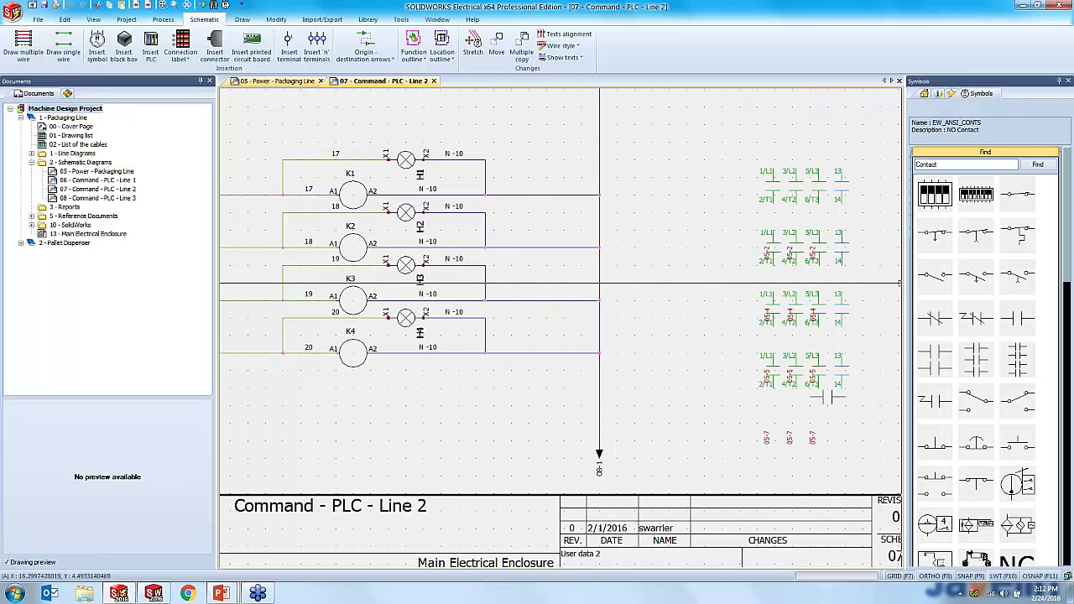
left_click(343, 401)
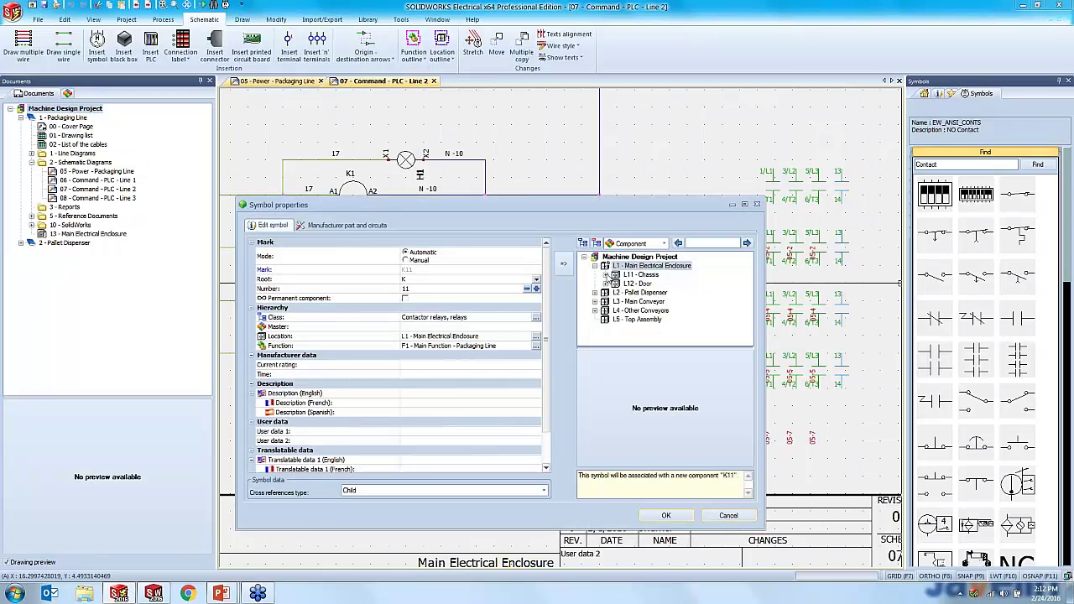
left_click(605, 275)
left_click(671, 301)
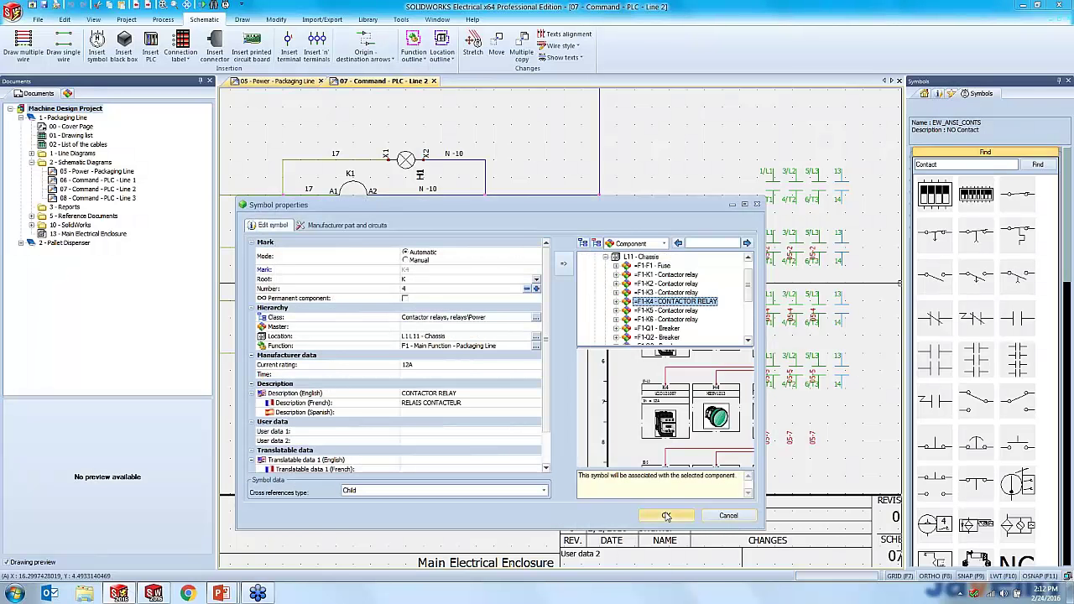
left_click(665, 515)
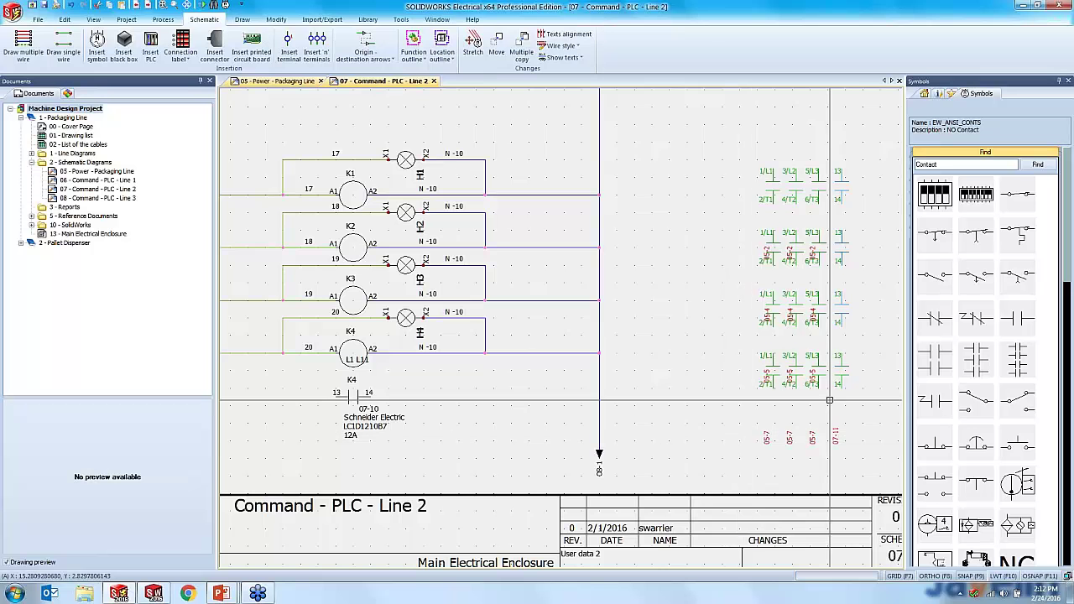
Check the new contact's cross-reference beside the K4 coil and move the K4 NO contact clear of the coil
scroll(835, 407, "up", 5)
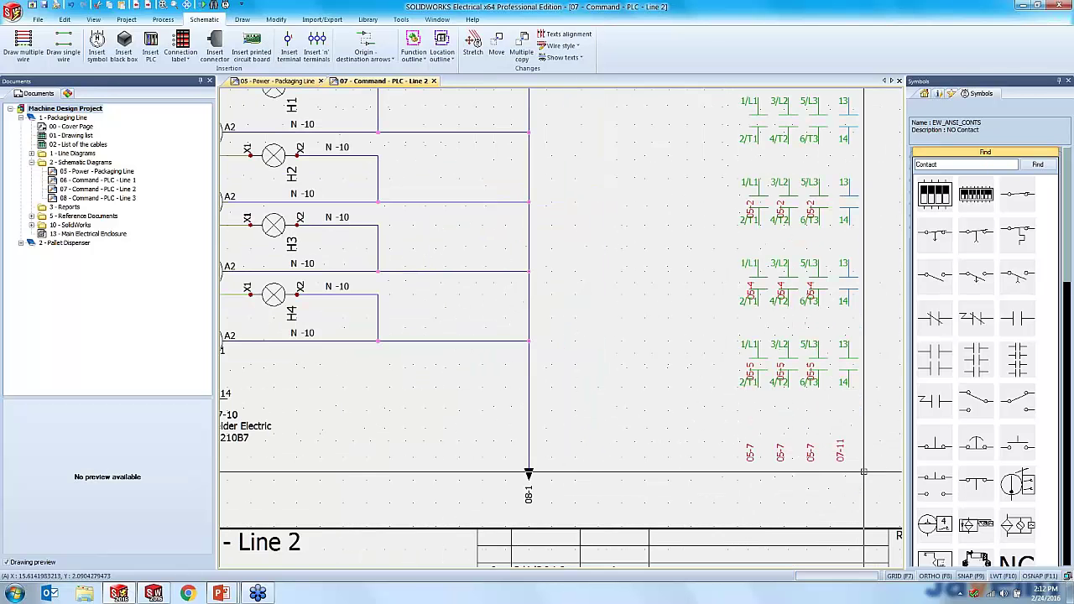
scroll(864, 449, "down", 5)
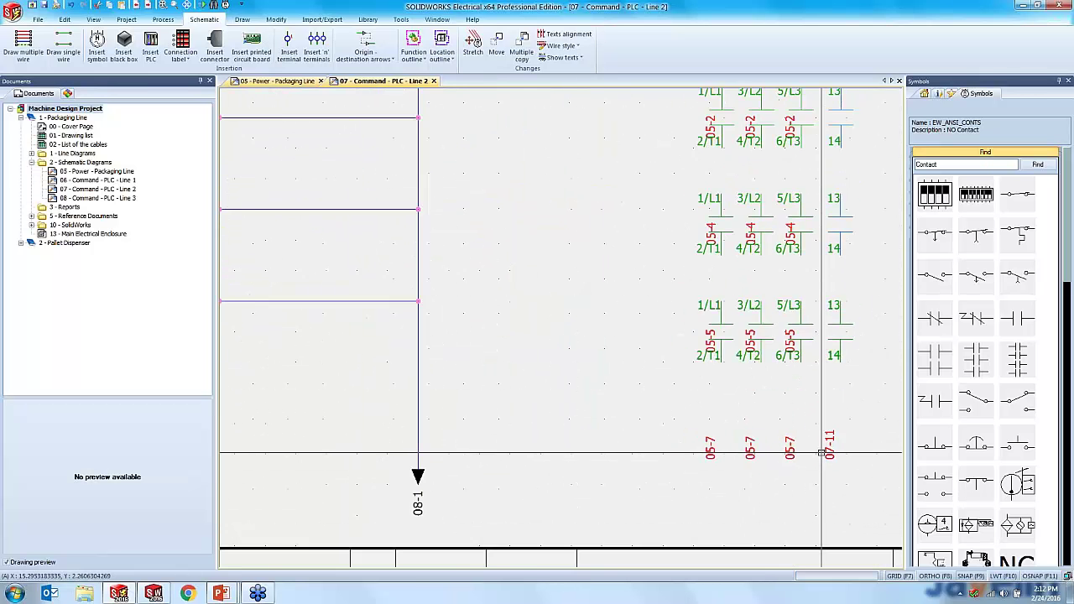
middle_click_drag(502, 439, 584, 405)
scroll(462, 403, "up", 3)
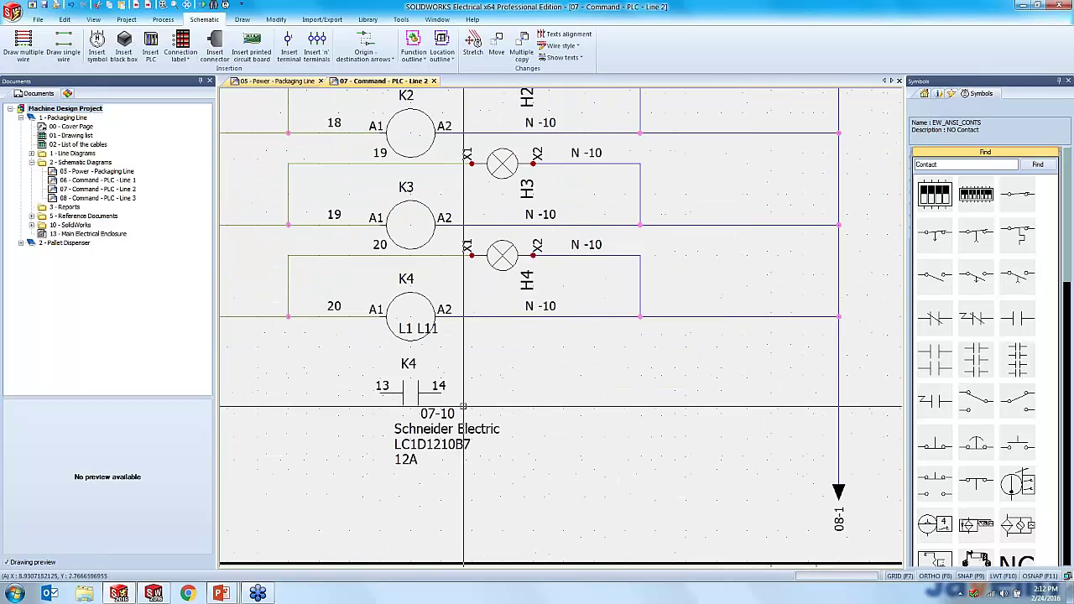
scroll(429, 431, "down", 3)
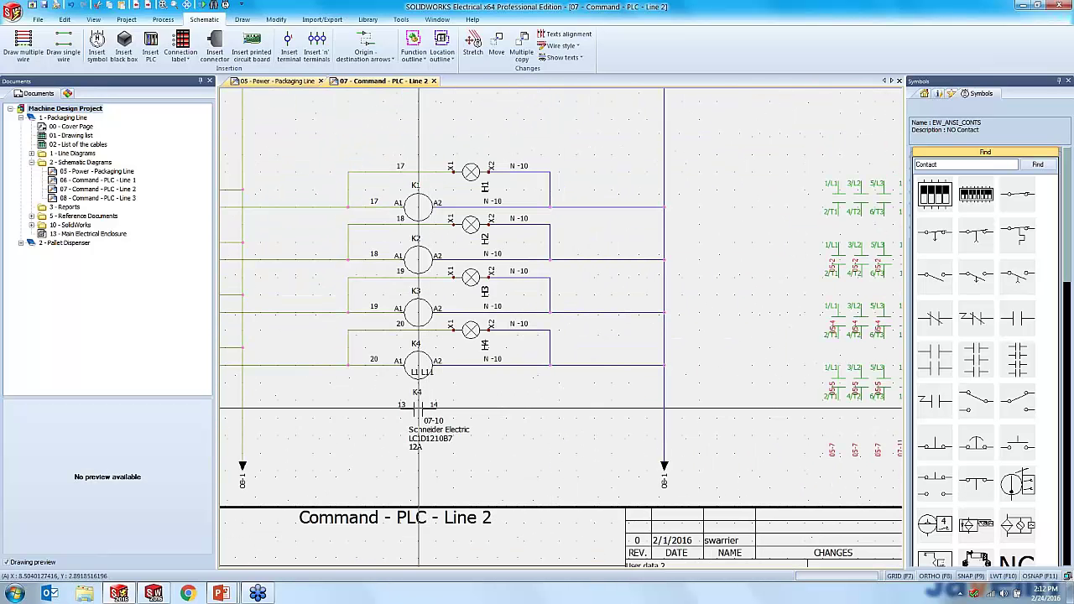
left_click(416, 409)
left_click(331, 422)
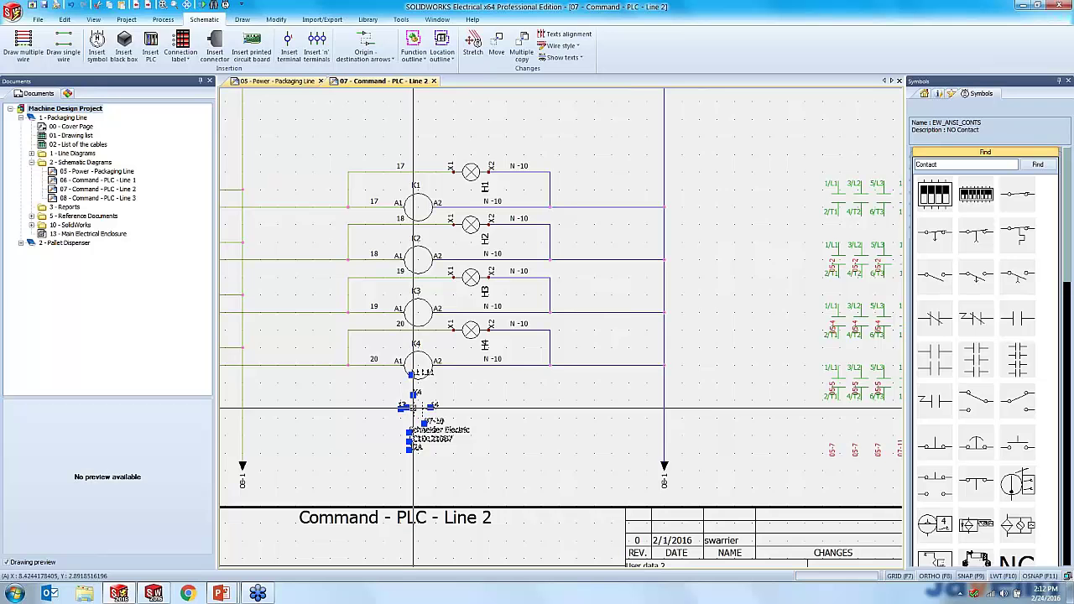
left_click_drag(412, 407, 455, 425)
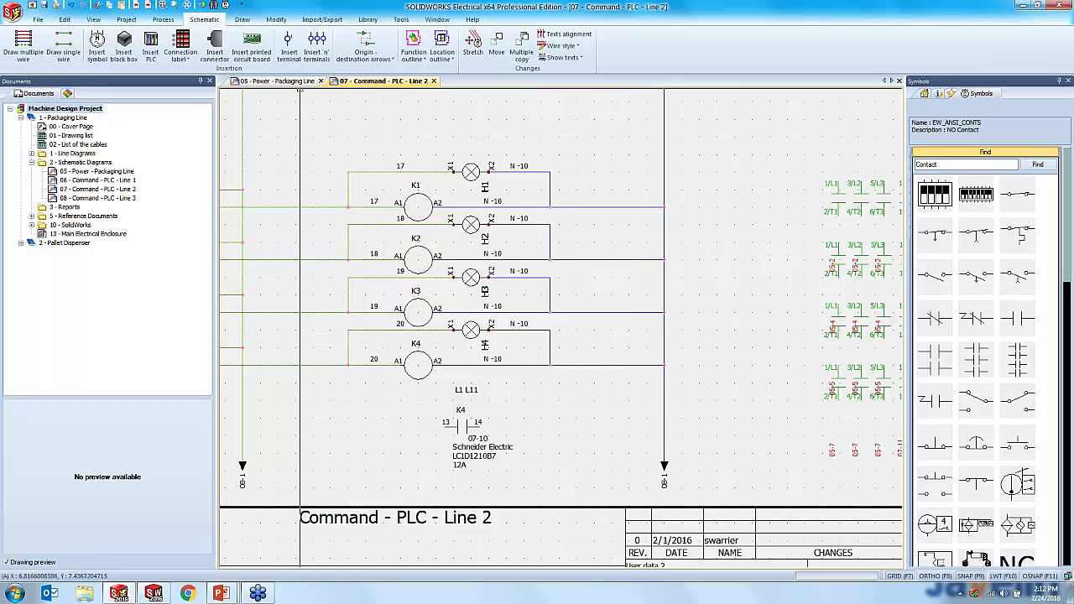
Return to drawing 05 - Power - Packaging Line and expand breaker Q4 among the L11 - Chassis components
left_click(277, 81)
scroll(407, 321, "down", 2)
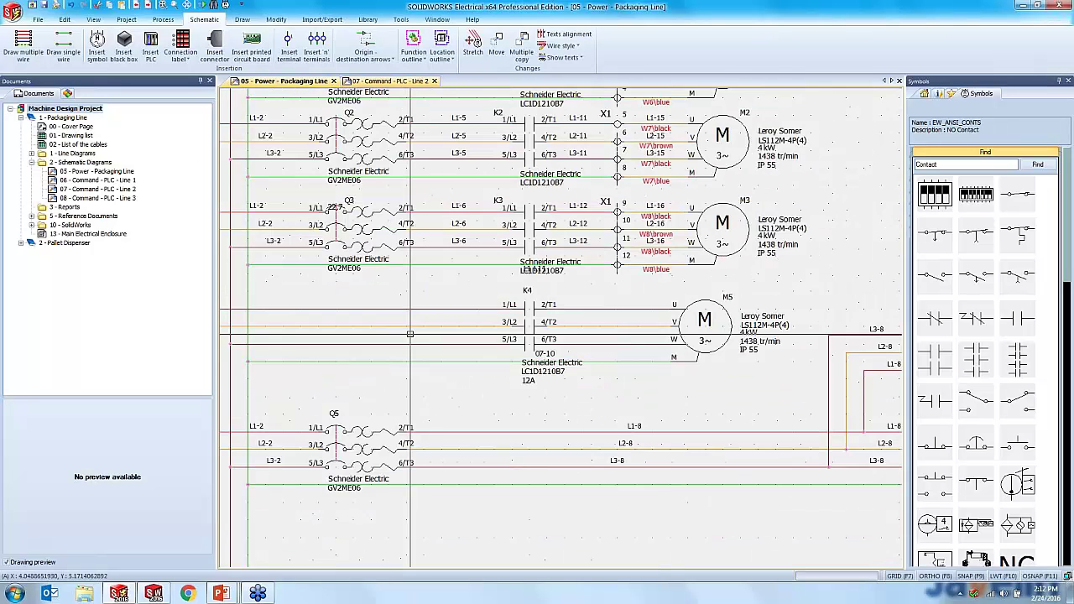
left_click(394, 233)
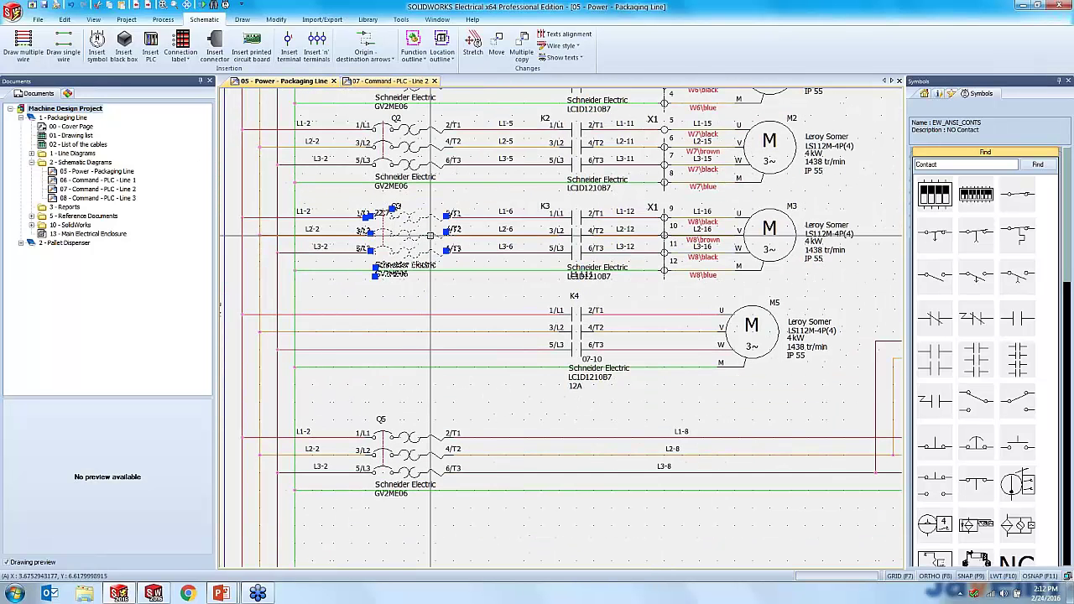
left_click(67, 93)
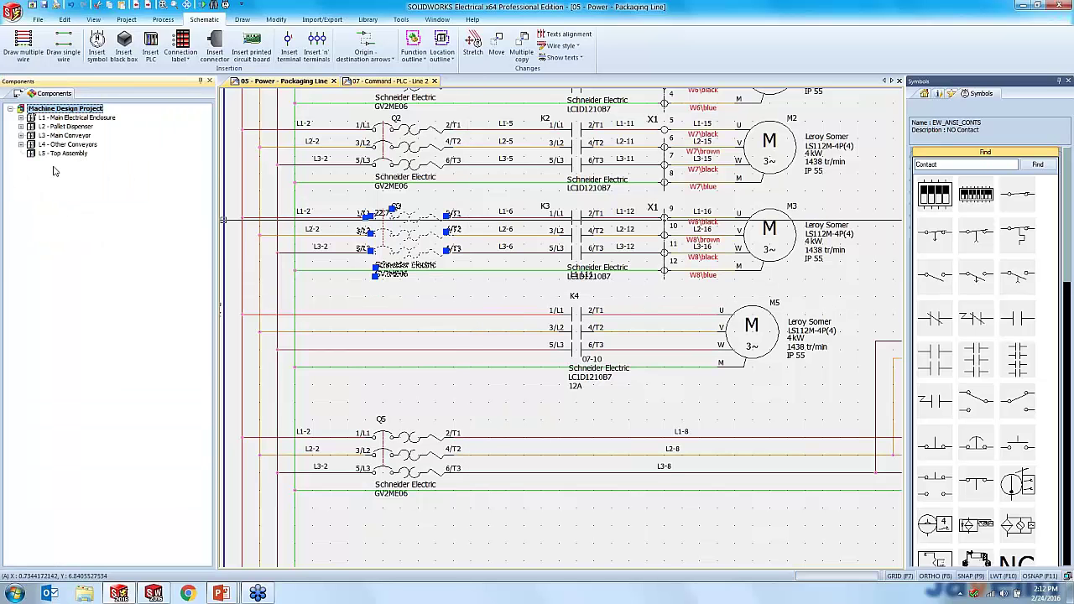
left_click(21, 117)
left_click(31, 127)
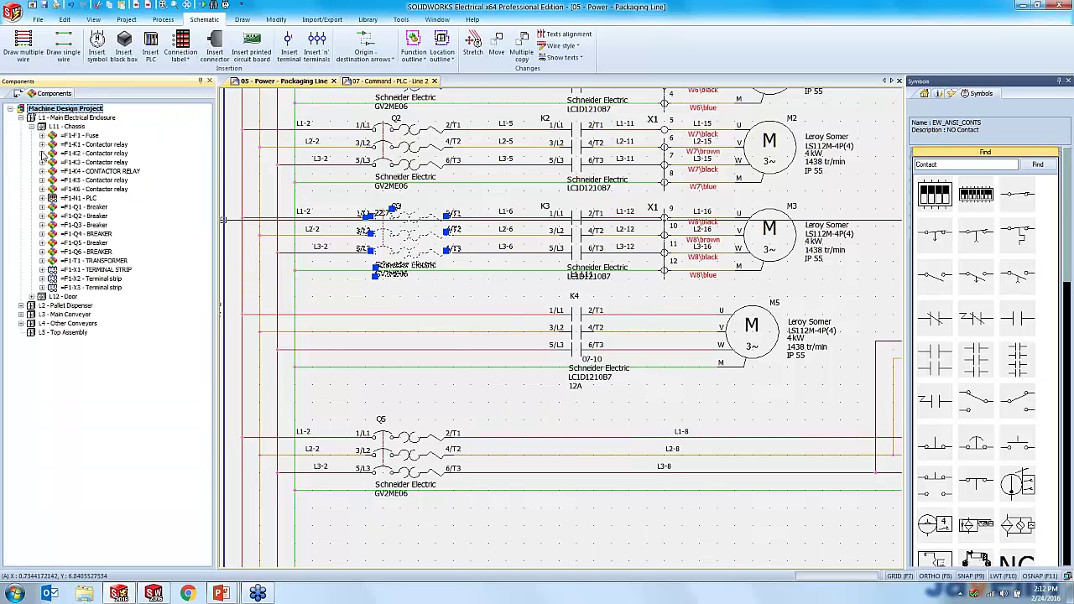
left_click(42, 234)
Insert a 3 poles magneto-thermal circuit breaker symbol for Q4 on the M5 phase wires, upstream of the K4 contact
right_click(82, 234)
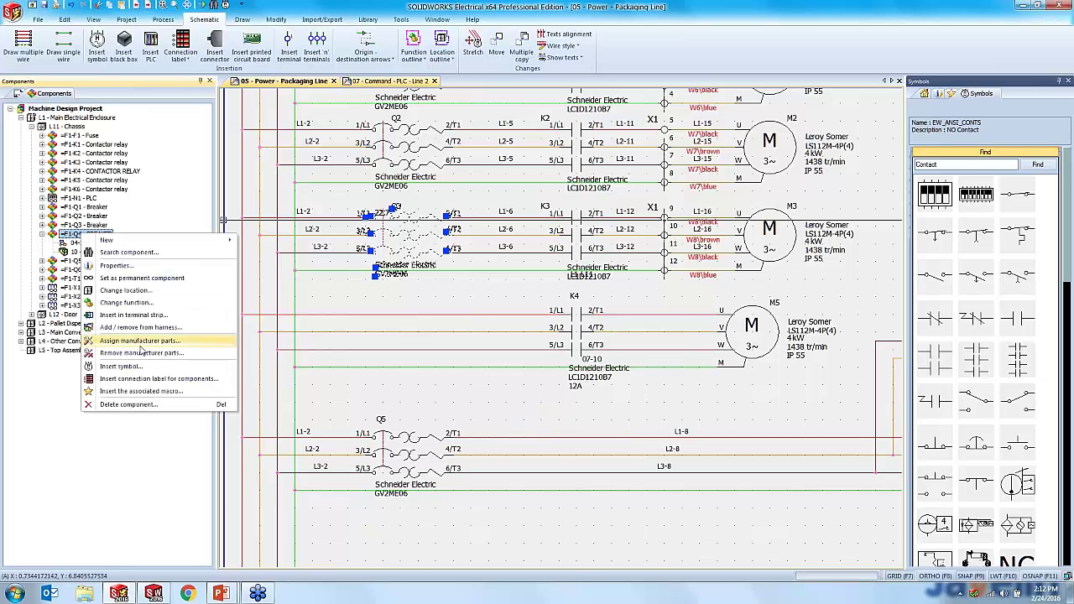
left_click(138, 367)
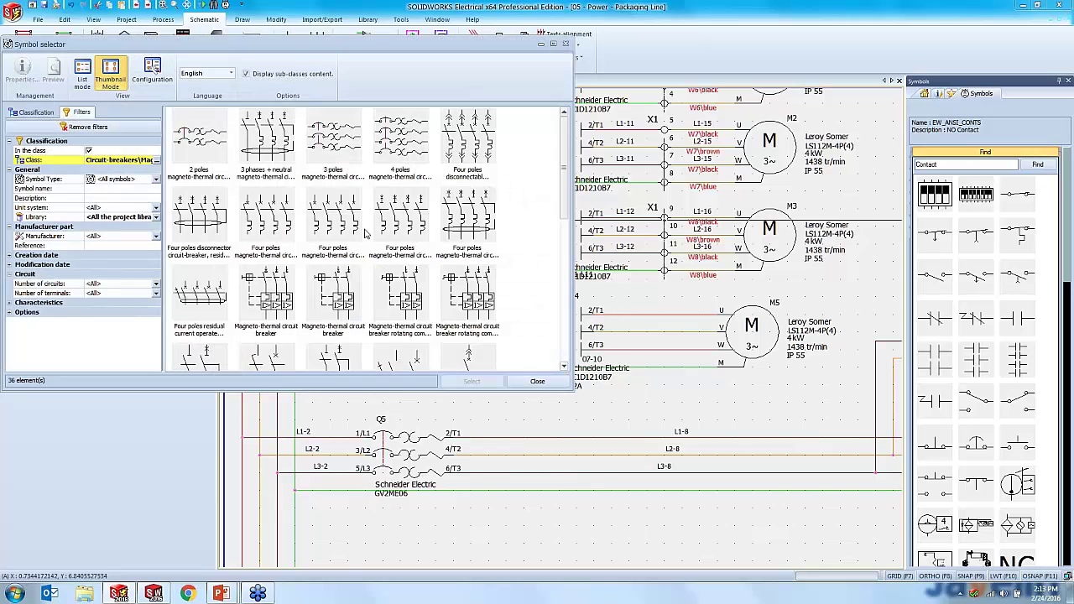
left_click_drag(293, 63, 718, 152)
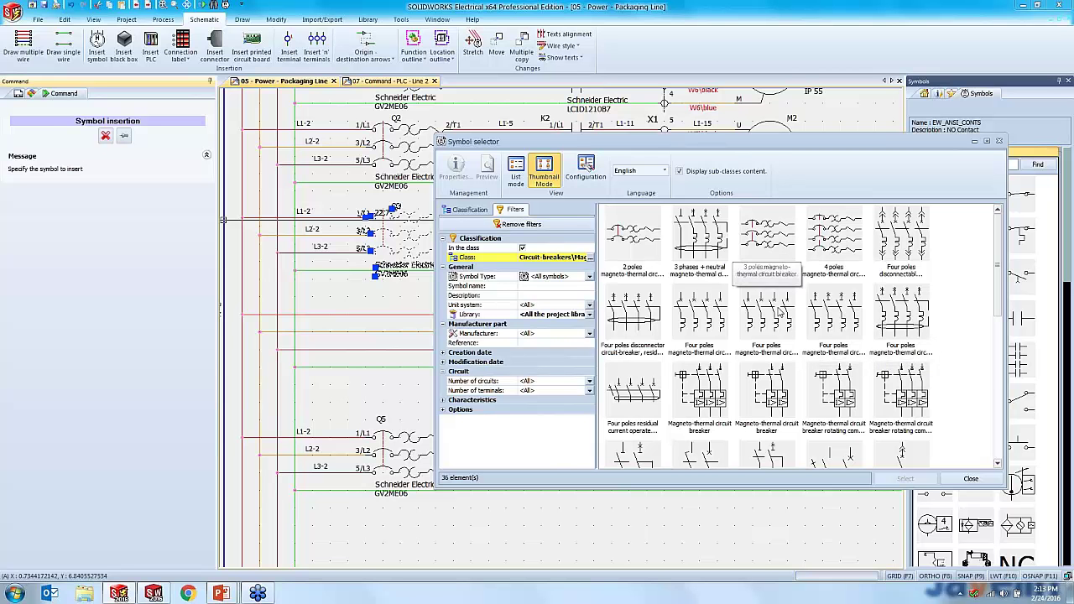
double_click(766, 235)
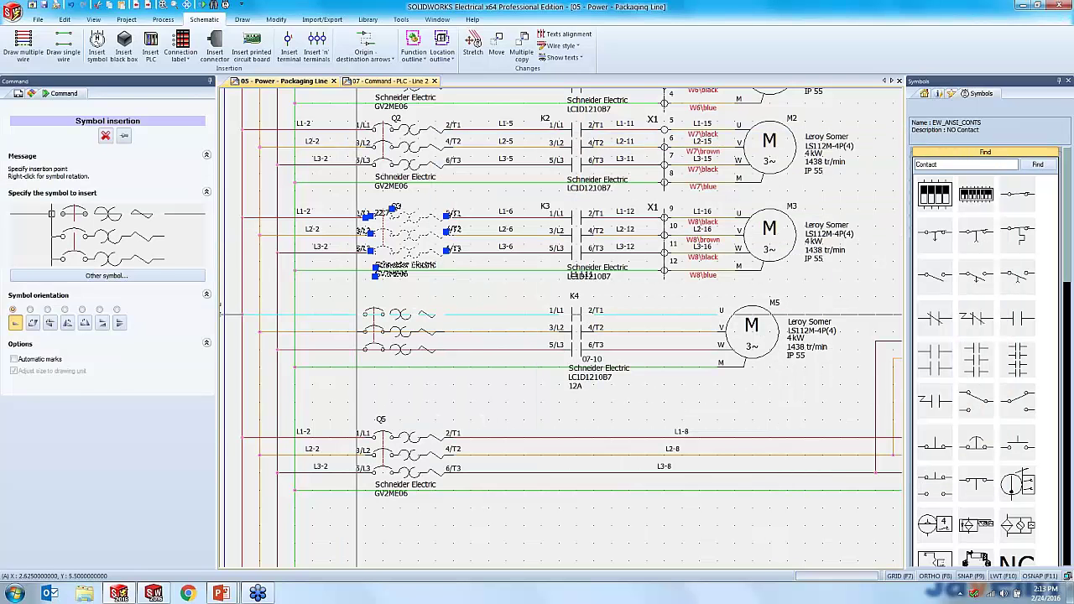
left_click(361, 314)
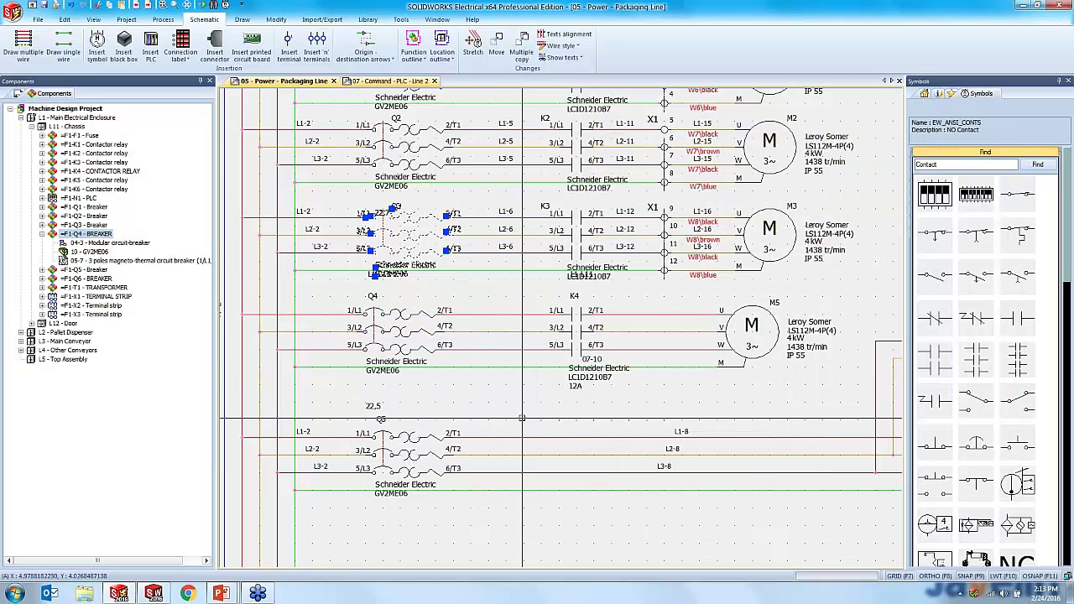
Insert a row of passing terminals across the four wires between the K4 contact and motor M5, oriented toward K4
scroll(412, 370, "up", 2)
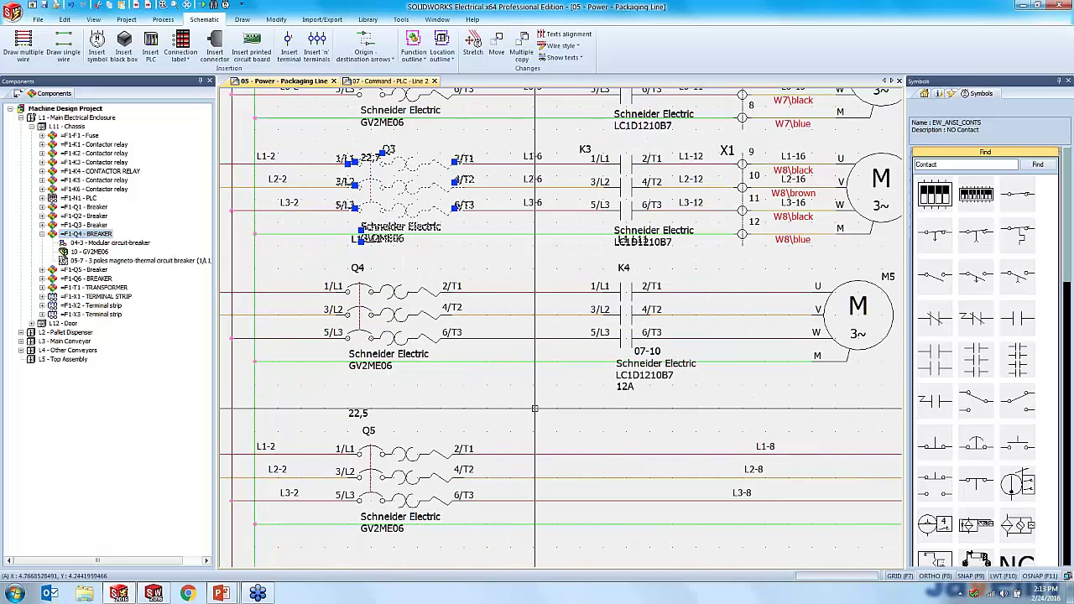
scroll(534, 409, "down", 1)
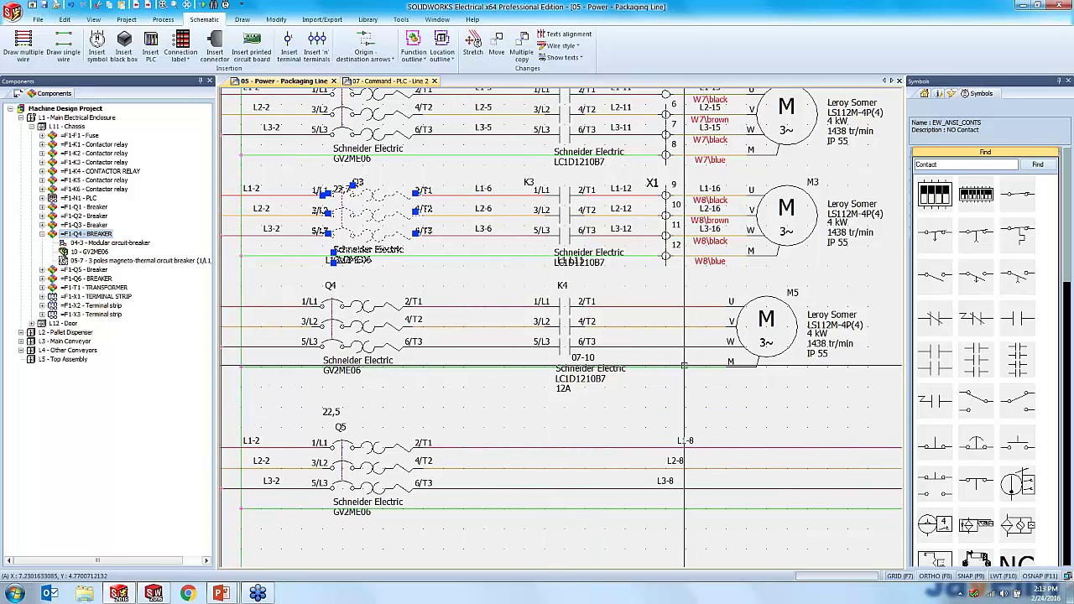
scroll(695, 404, "up", 3)
scroll(630, 396, "up", 2)
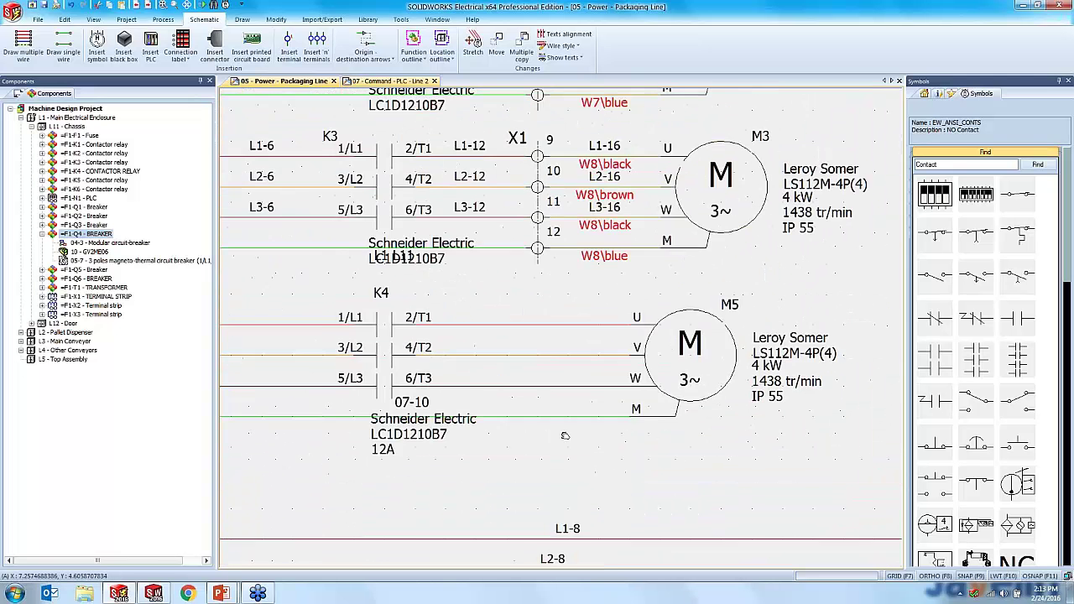
left_click(317, 46)
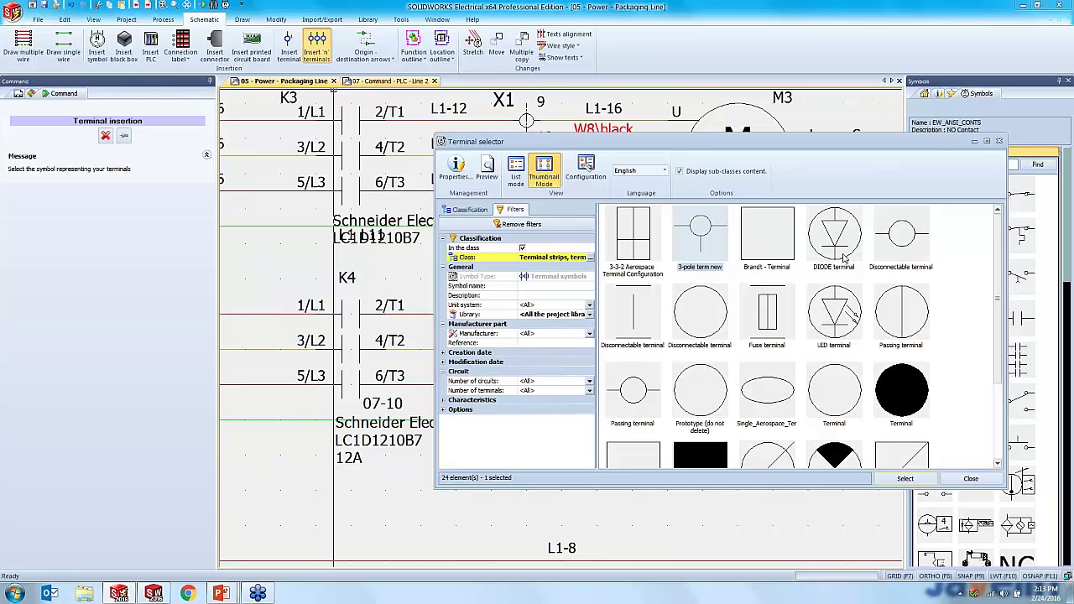
double_click(636, 391)
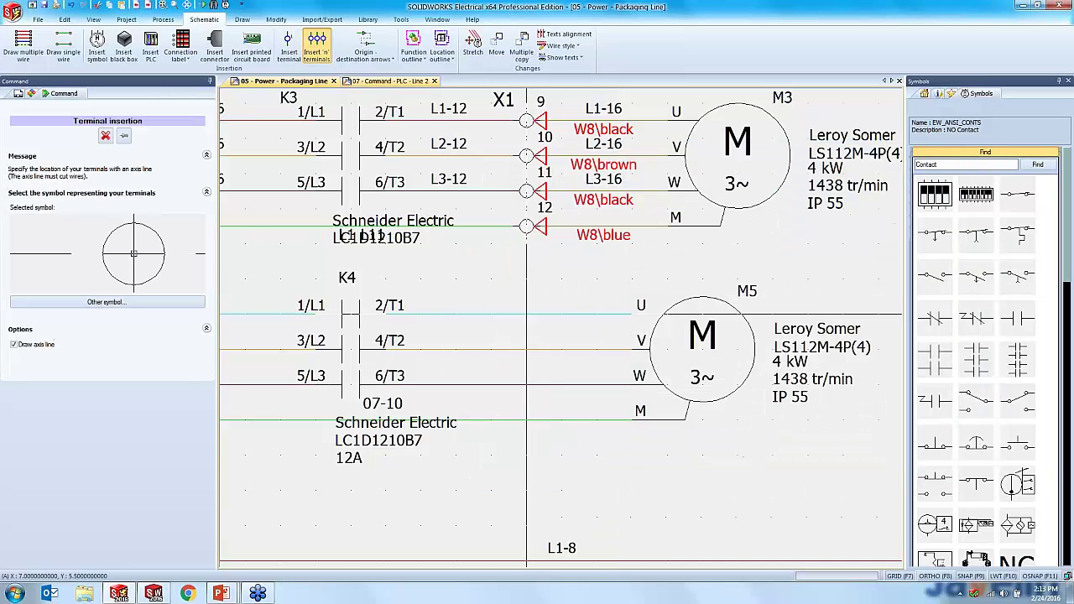
left_click(527, 297)
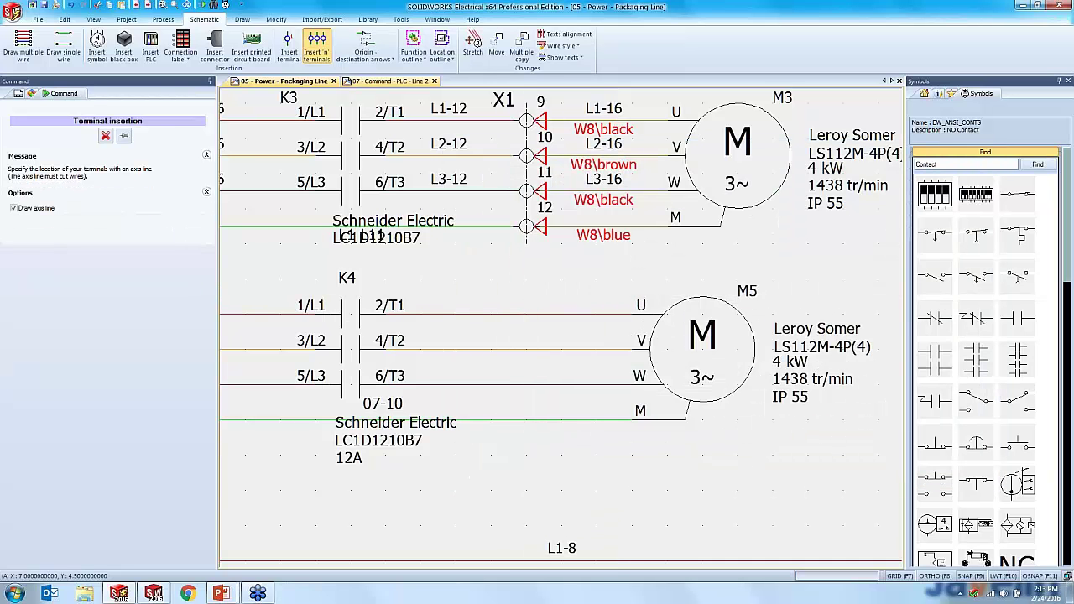
left_click(527, 456)
left_click(477, 321)
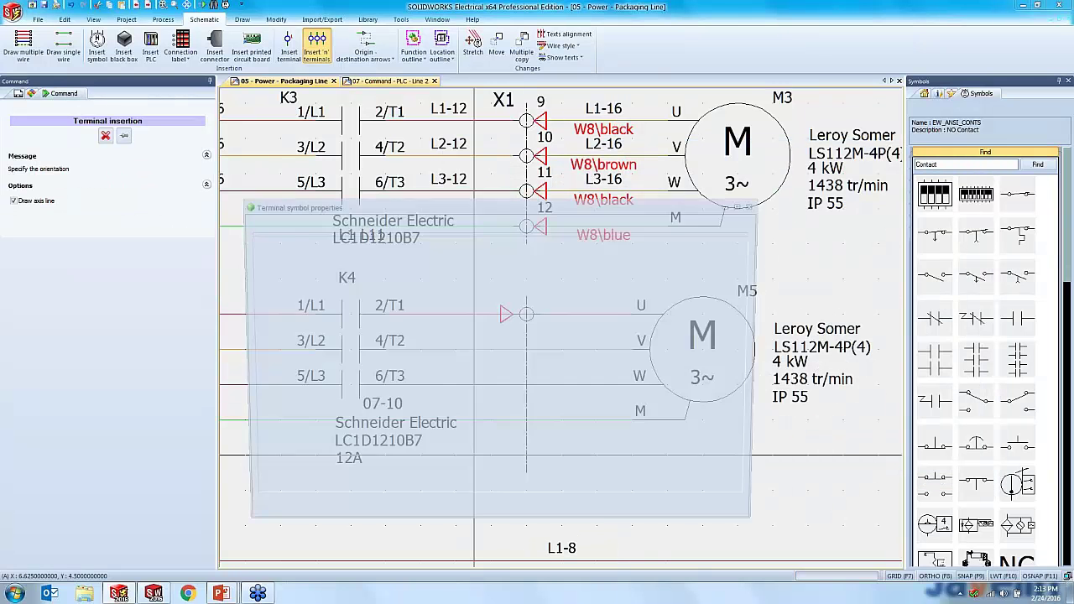
Associate all the new terminals with terminal strip X1 in L11 - Chassis
left_click(596, 275)
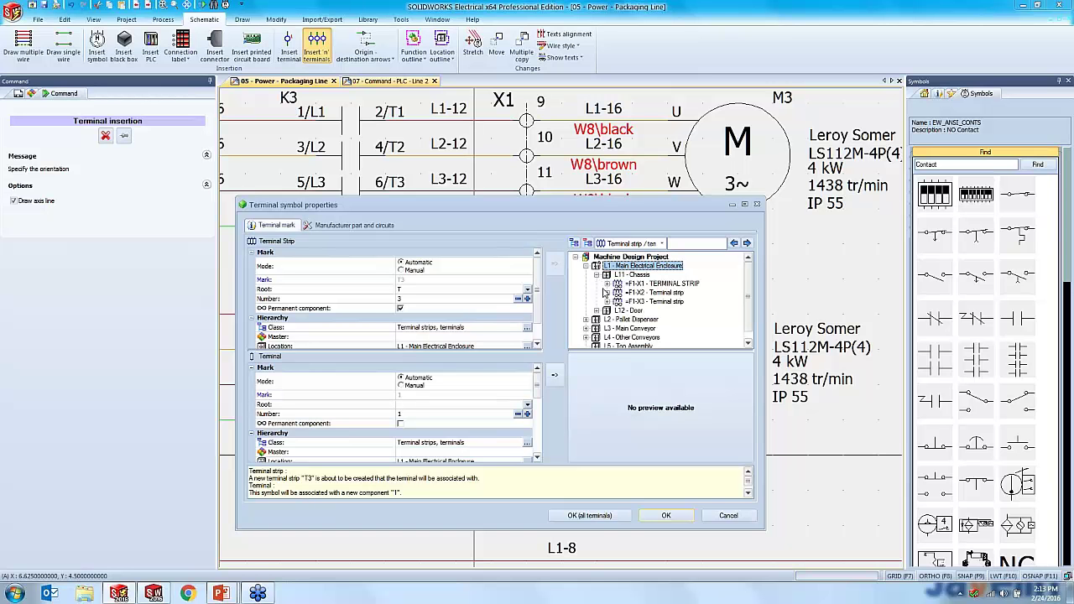
left_click(656, 284)
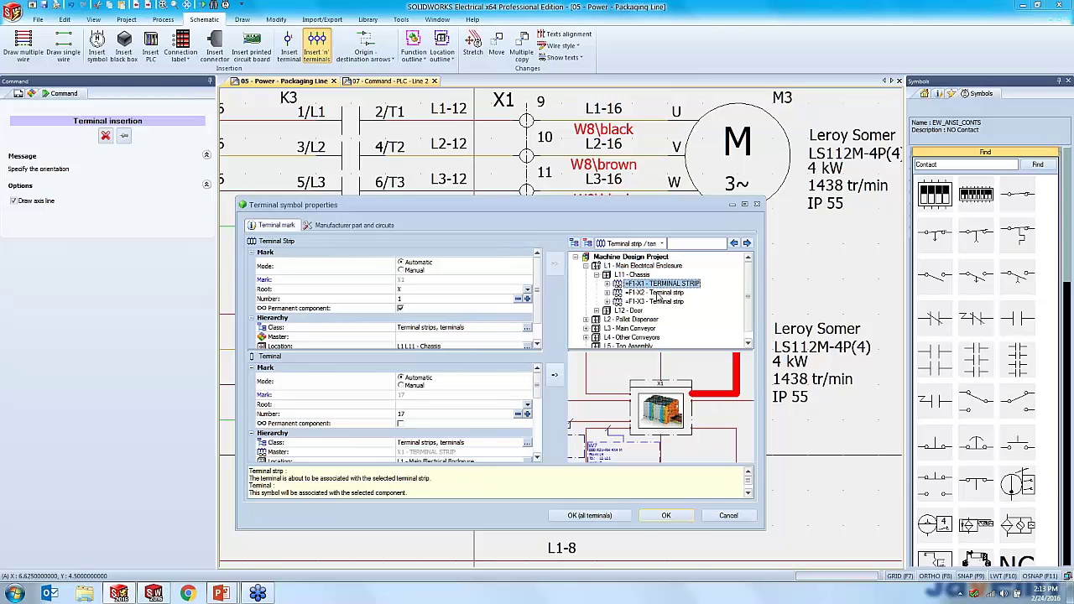
left_click(599, 516)
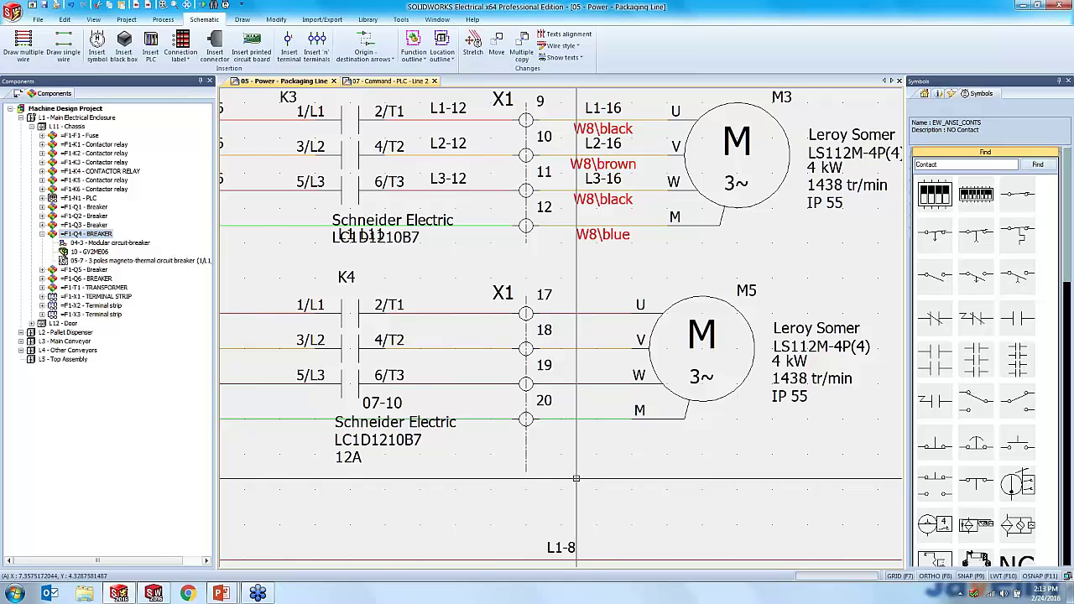
Save the whole motor M5 circuit, including Q4, K4 and its terminals, as a user macro named Test Macro
scroll(576, 478, "down", 3)
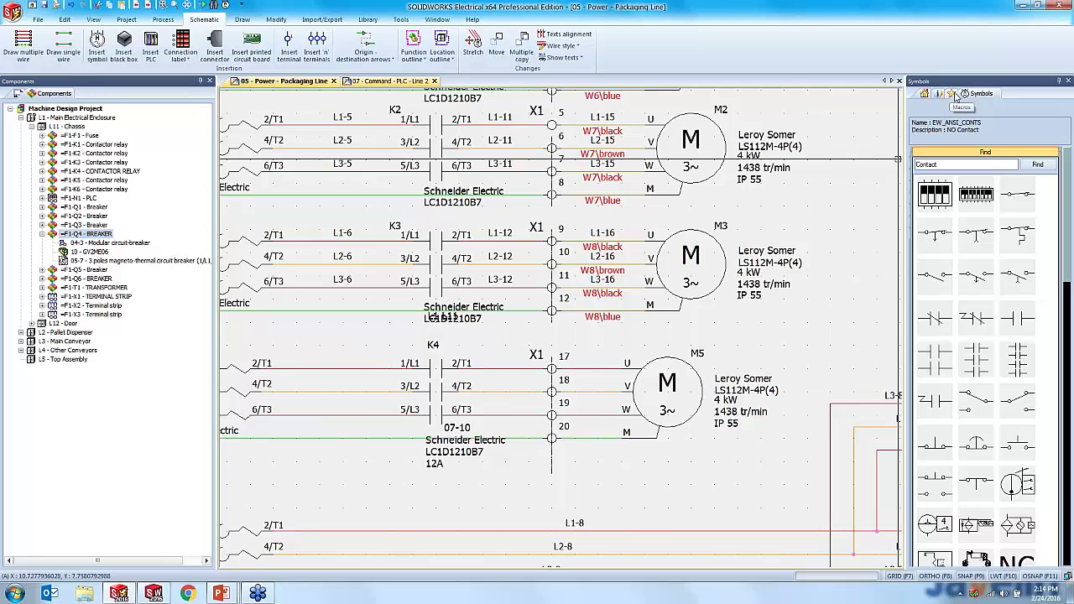
left_click(955, 97)
left_click(949, 255)
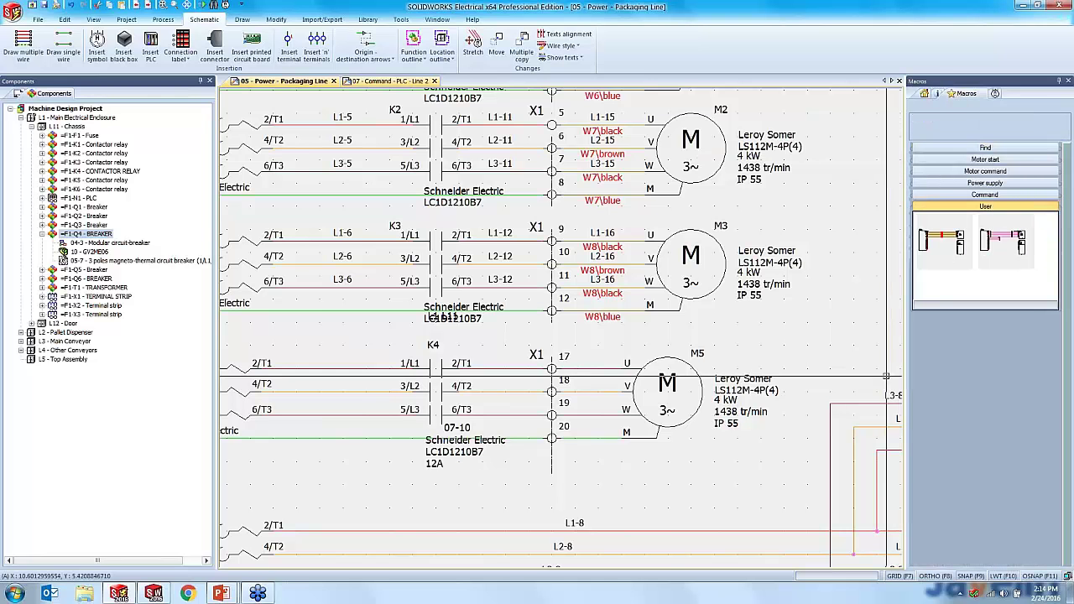
scroll(734, 359, "down", 5)
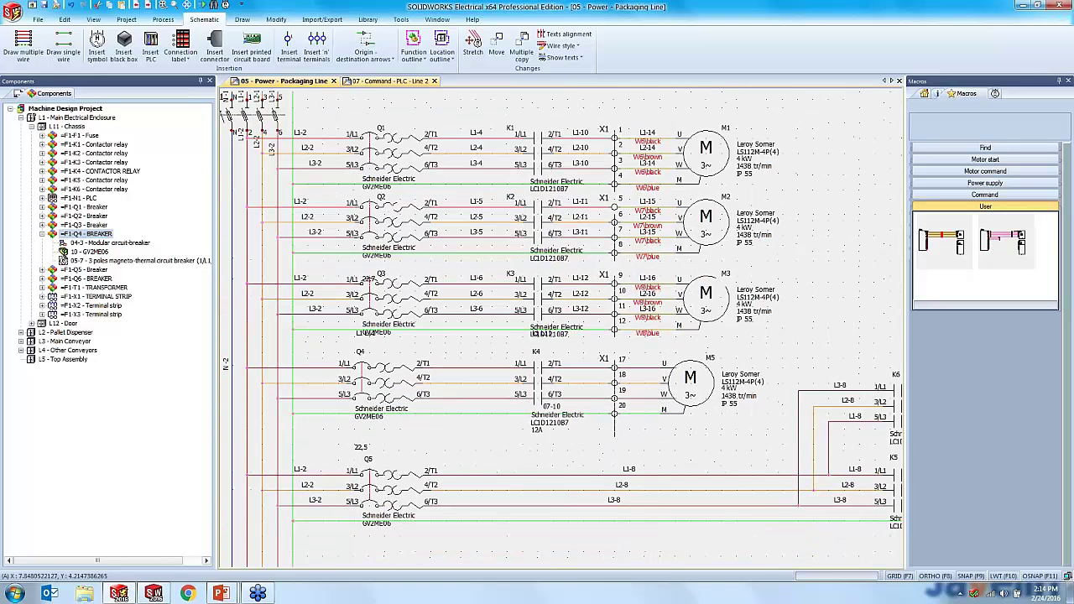
left_click(742, 436)
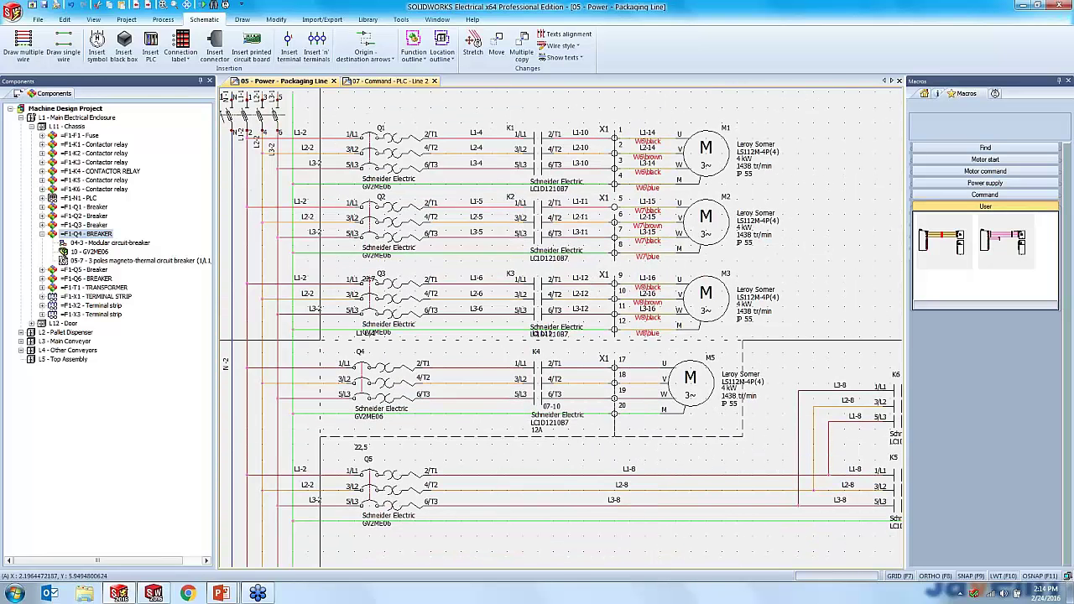
left_click(319, 341)
left_click_drag(481, 368, 941, 292)
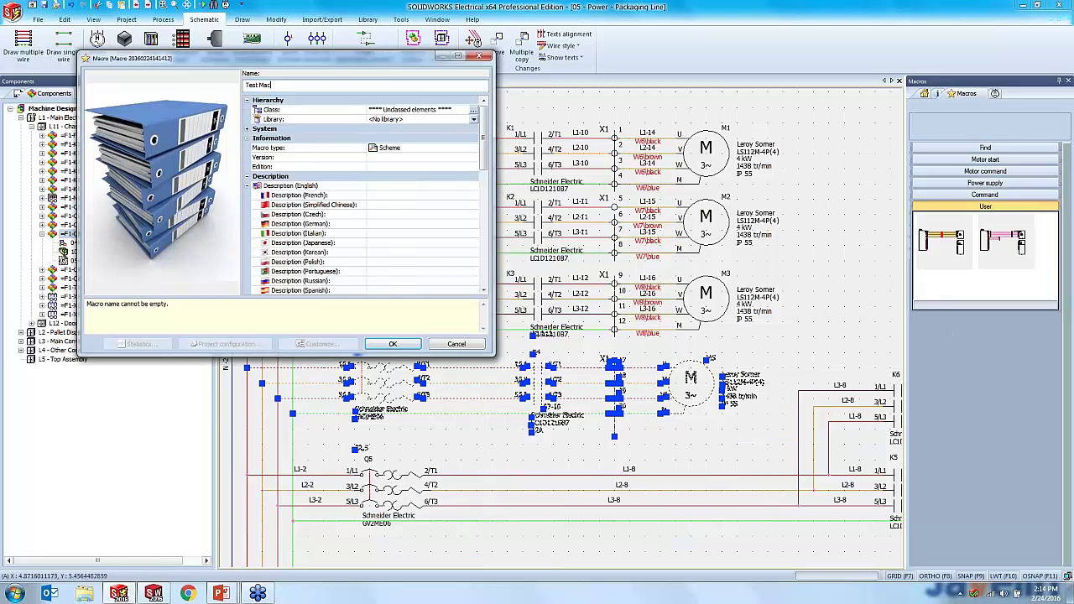
key("Return")
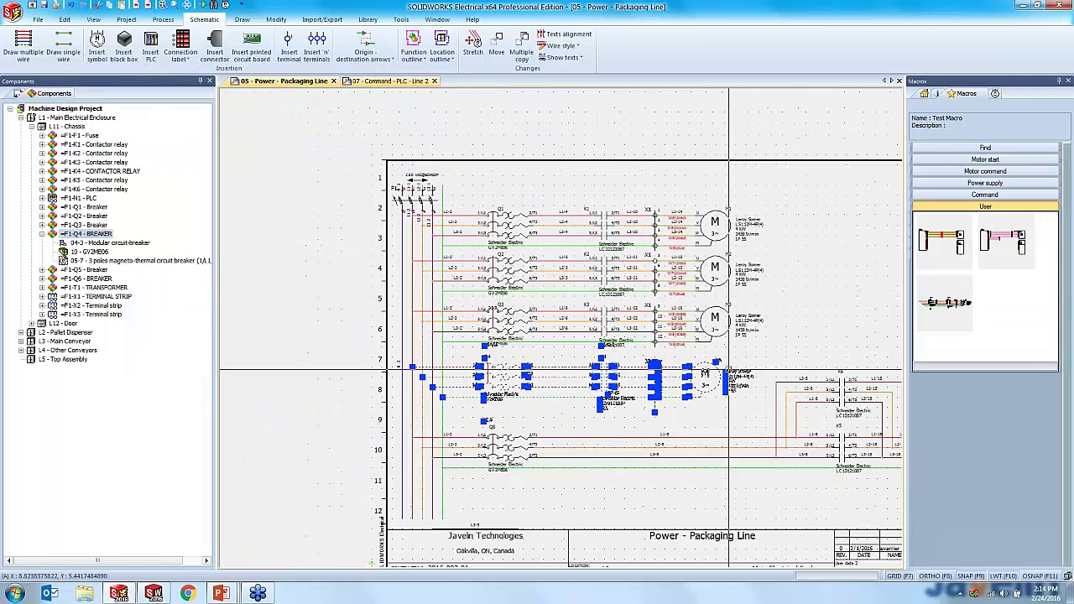
Try to place the Test Macro circuit below the Q5 circuit on the power drawing
left_click_drag(948, 315, 514, 429)
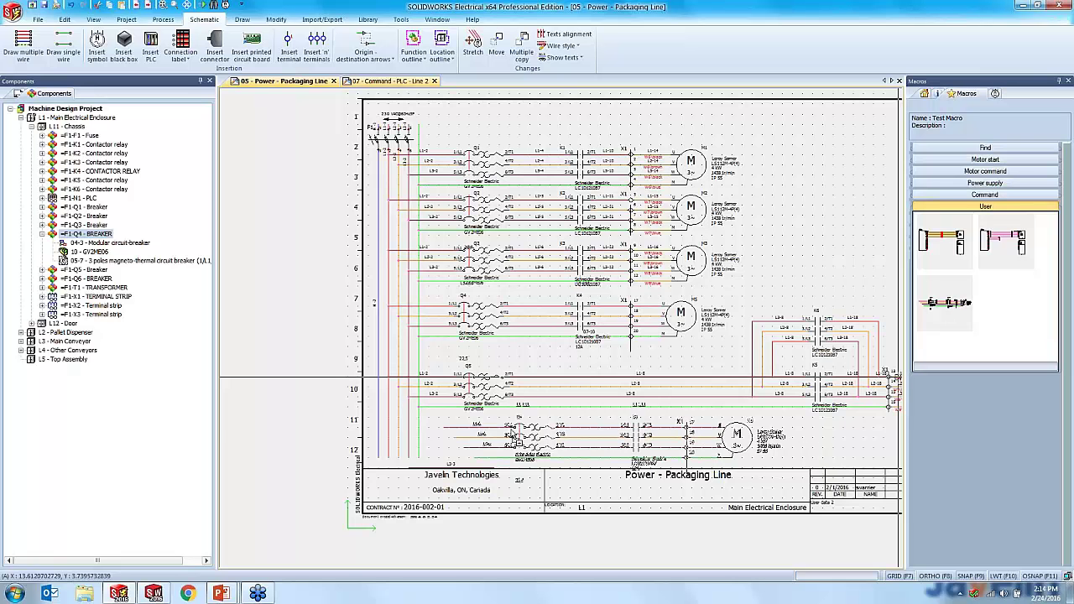
Open the terminal strip editor for X1 from terminal 17 in the motor M5 circuit
scroll(589, 369, "up", 3)
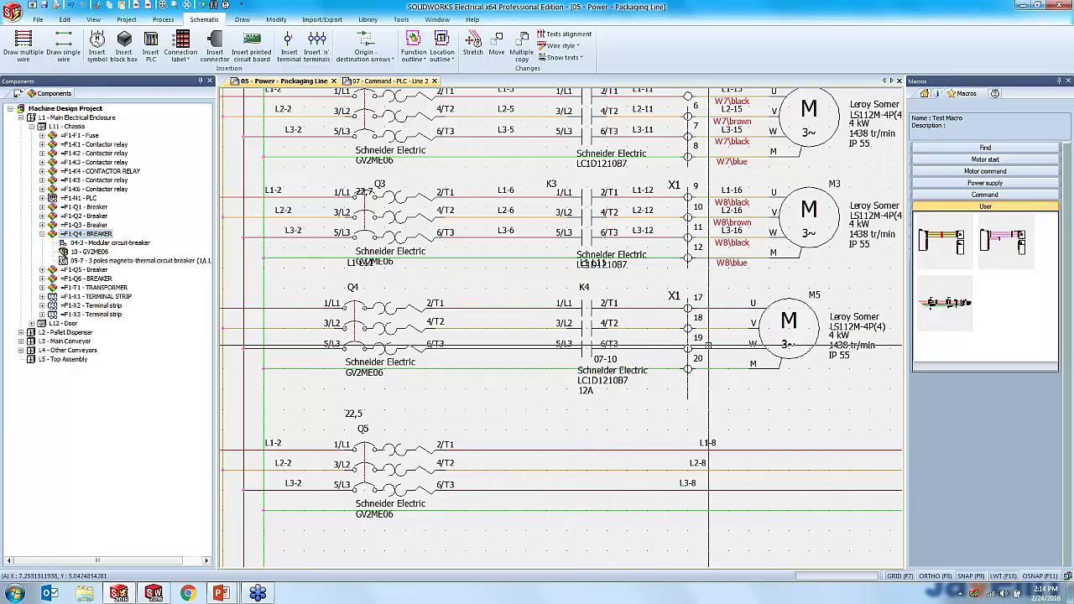
scroll(742, 367, "up", 1)
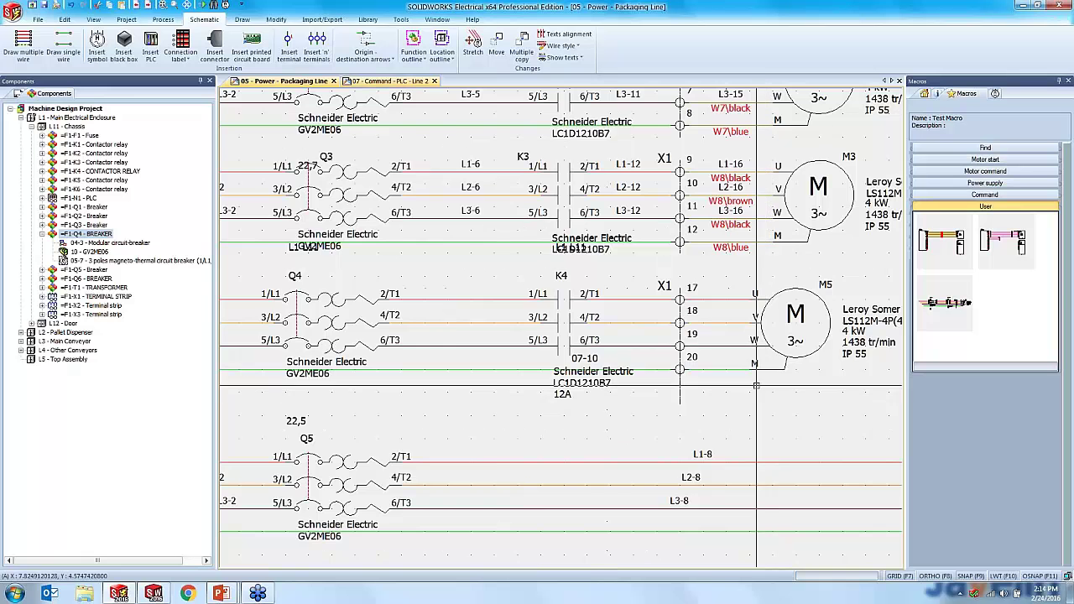
scroll(694, 309, "up", 2)
left_click(676, 292)
right_click(678, 300)
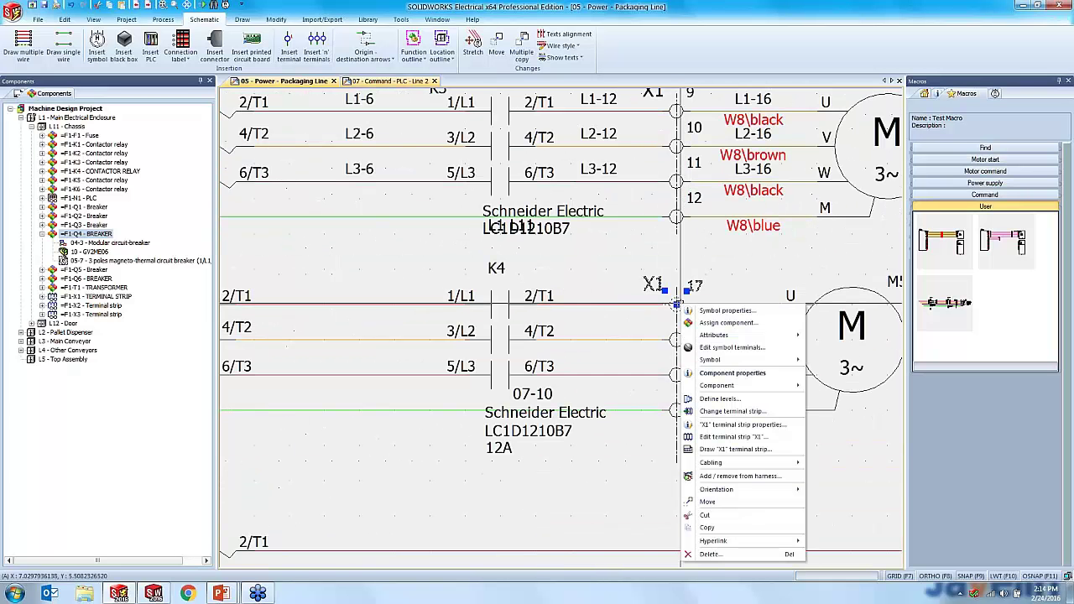
left_click(734, 437)
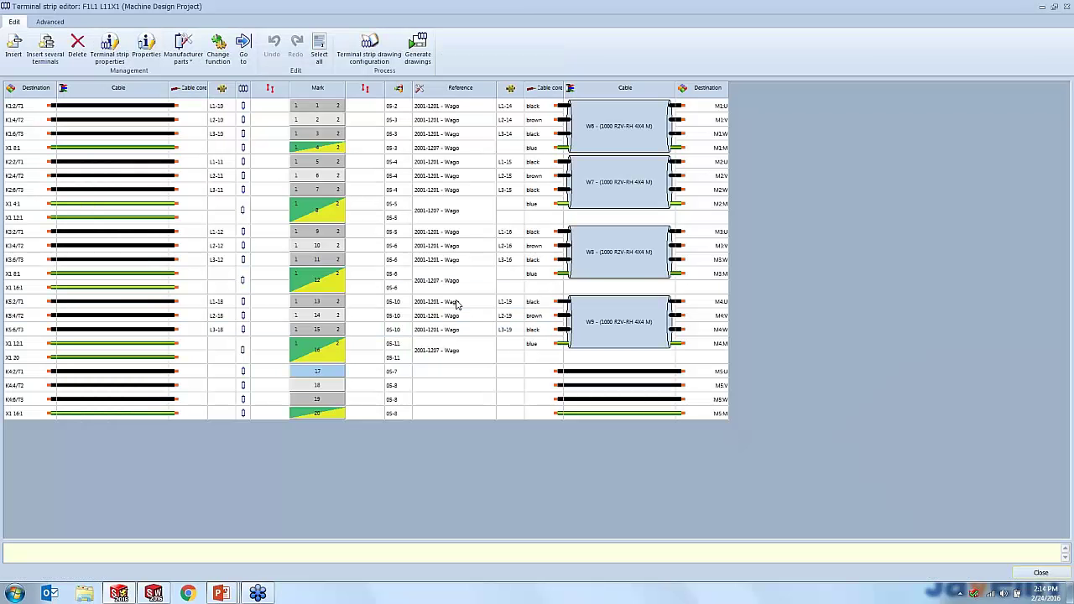
Assign the Wago 2001-1201 manufacturer part to terminals 17, 18 and 19 of strip X1
left_click(418, 374)
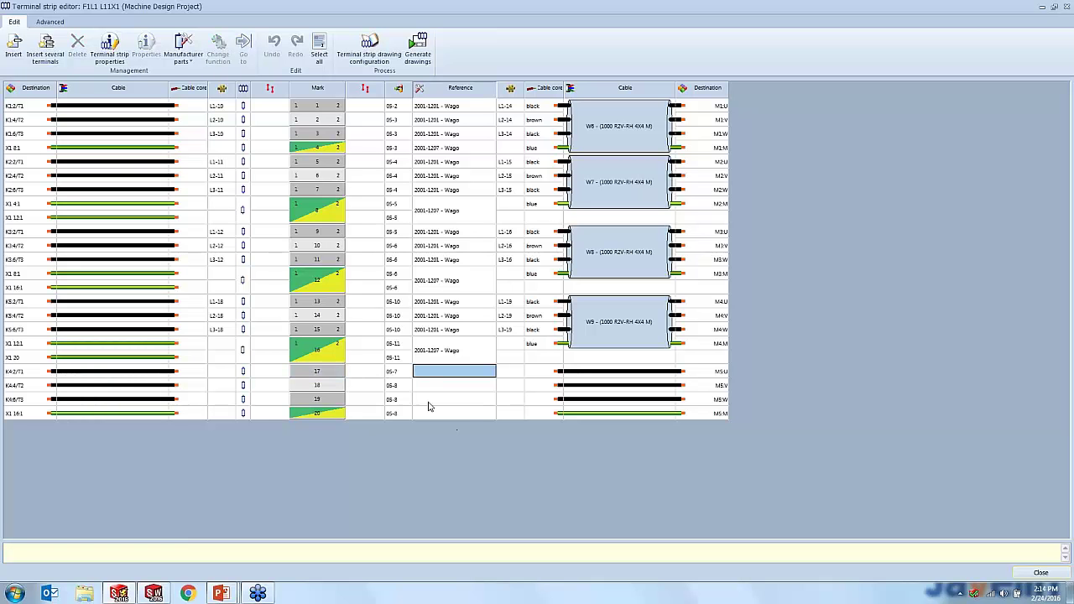
left_click(428, 401, "shift")
right_click(428, 406)
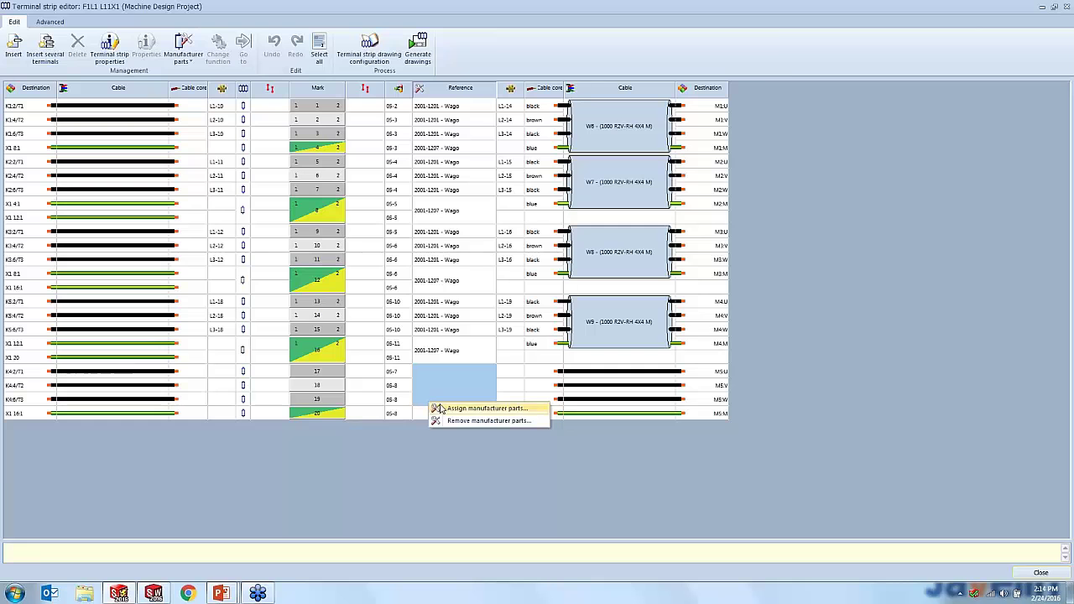
left_click(439, 409)
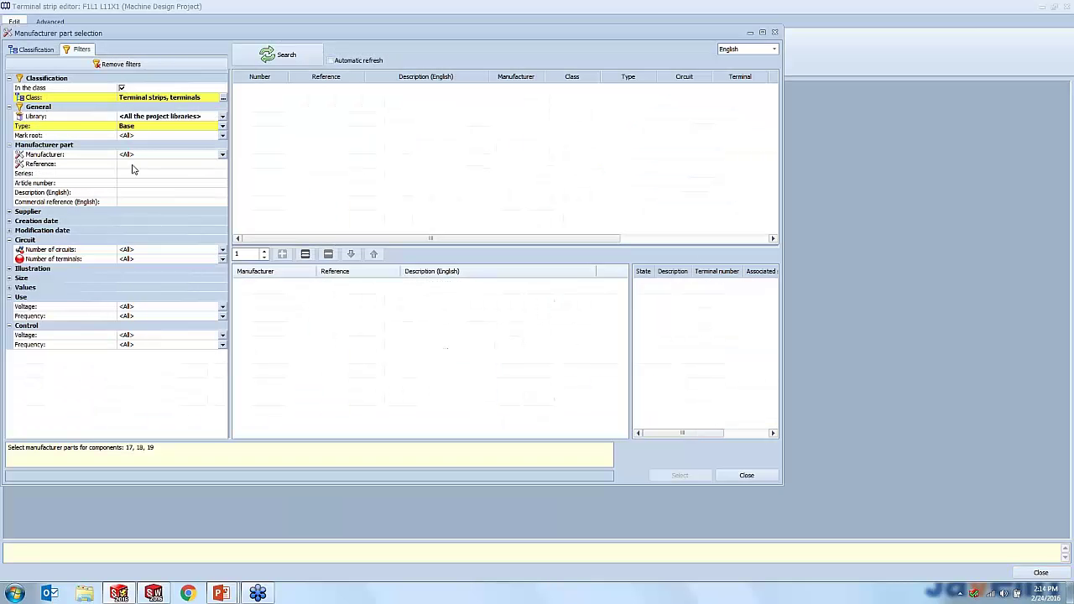
left_click(131, 165)
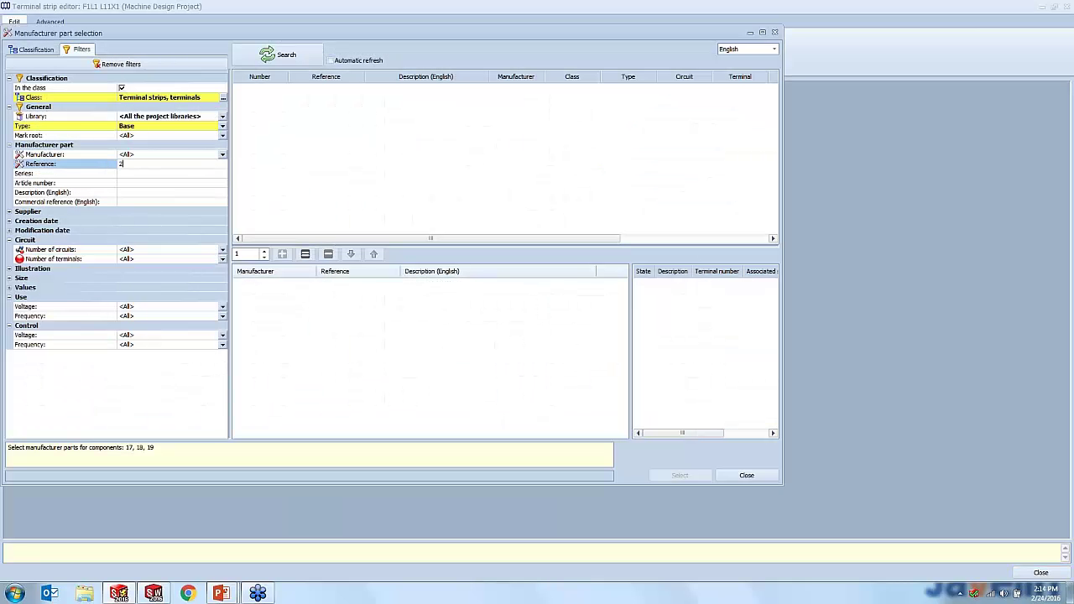
type("2001")
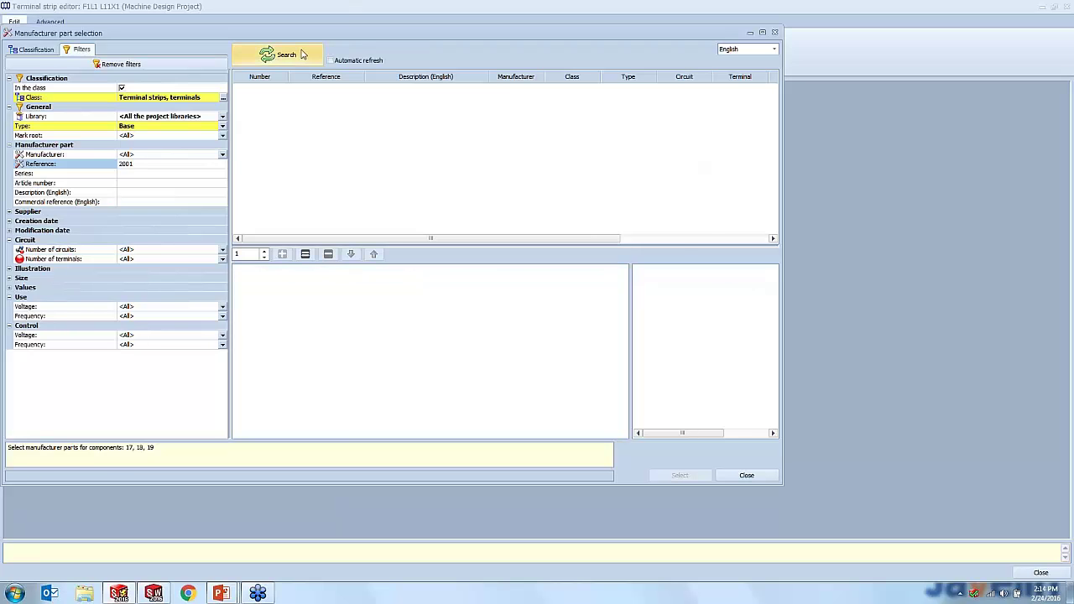
left_click(277, 54)
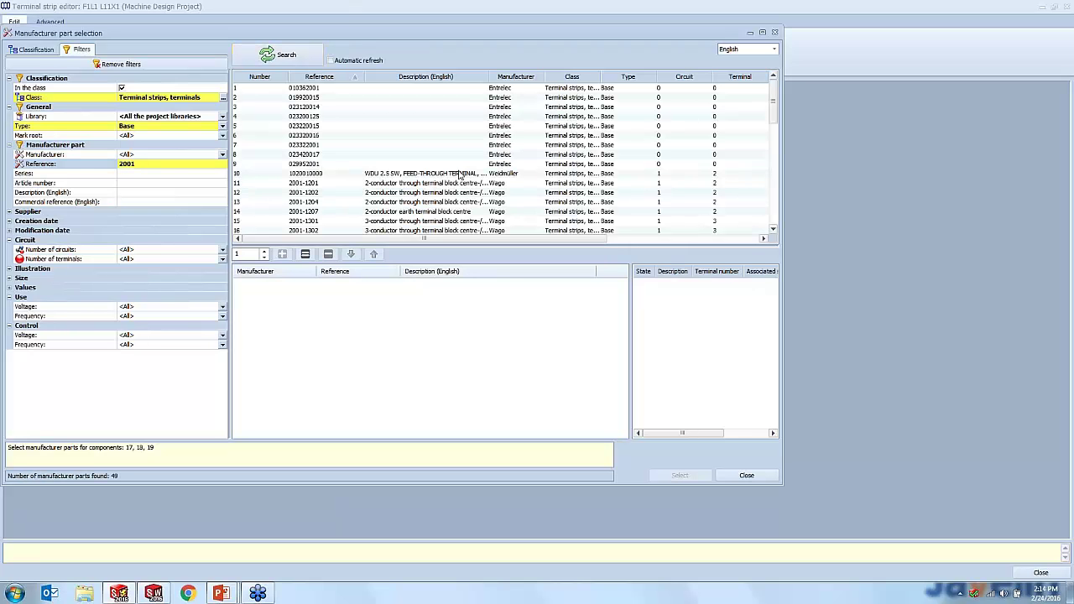
double_click(298, 182)
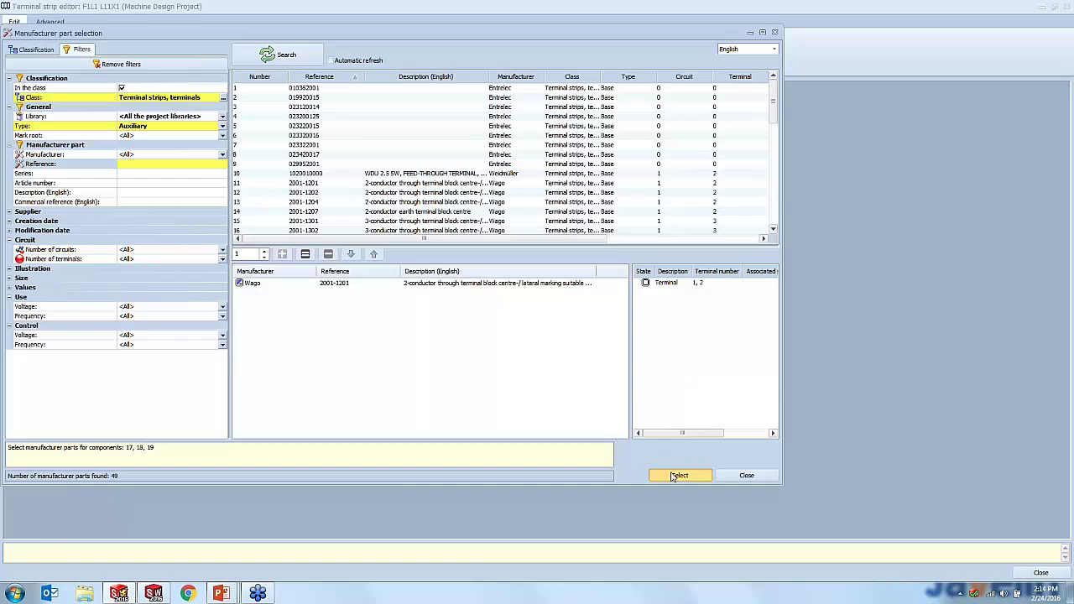
left_click(678, 476)
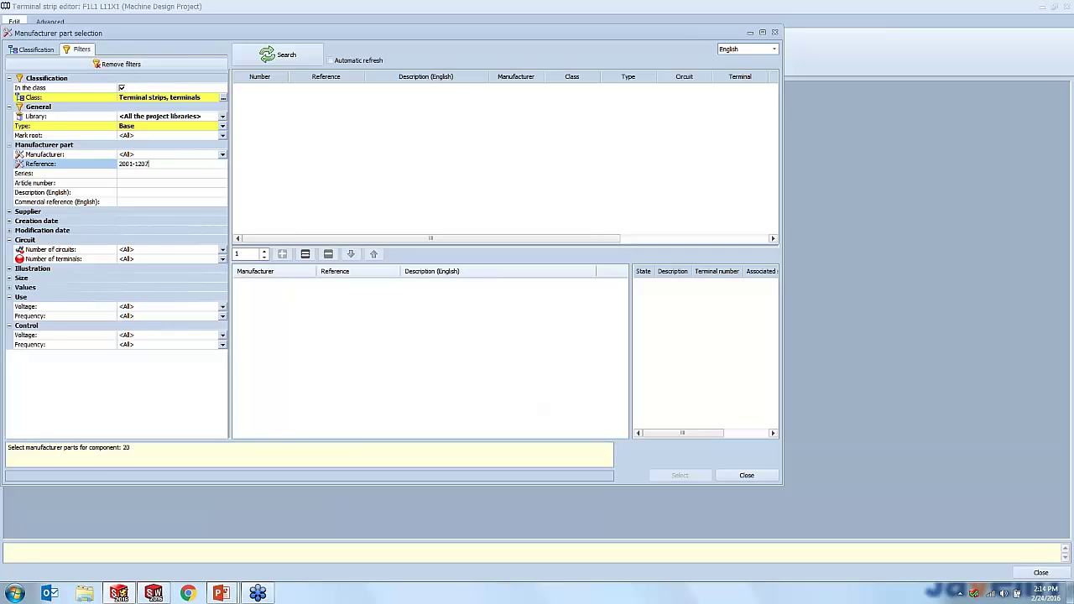
Assign the Wago 2001-1207 earth terminal block part to terminal 20 of strip X1
left_click(281, 55)
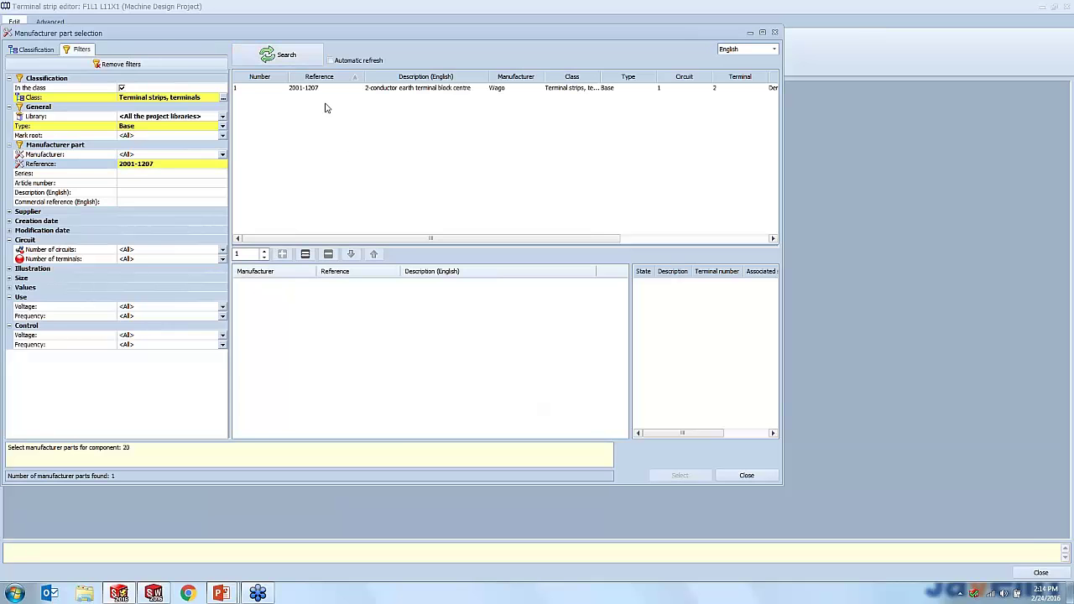
left_click(309, 89)
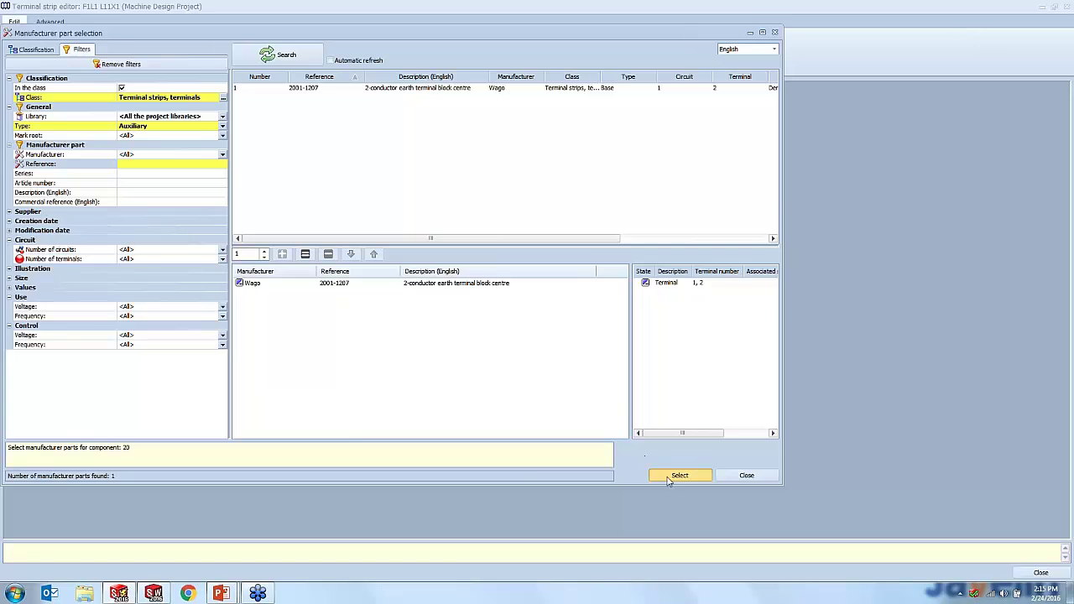
left_click(680, 475)
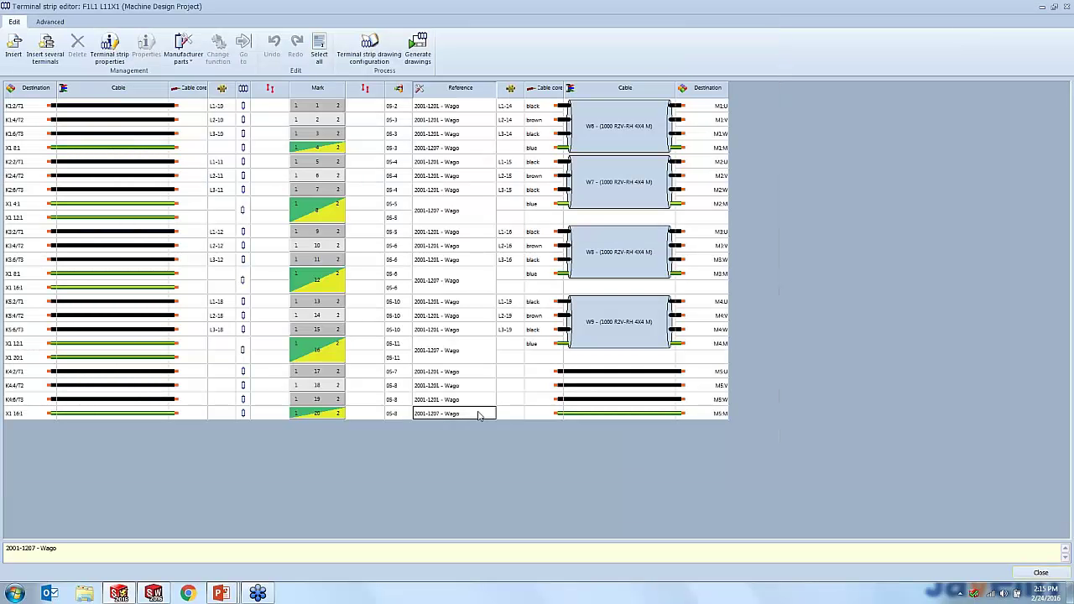
Open cable core association for the motor M5 wires on terminals 17 to 20 and list the cores of cable W10
left_click_drag(598, 378, 594, 419)
right_click(595, 419)
left_click(613, 424)
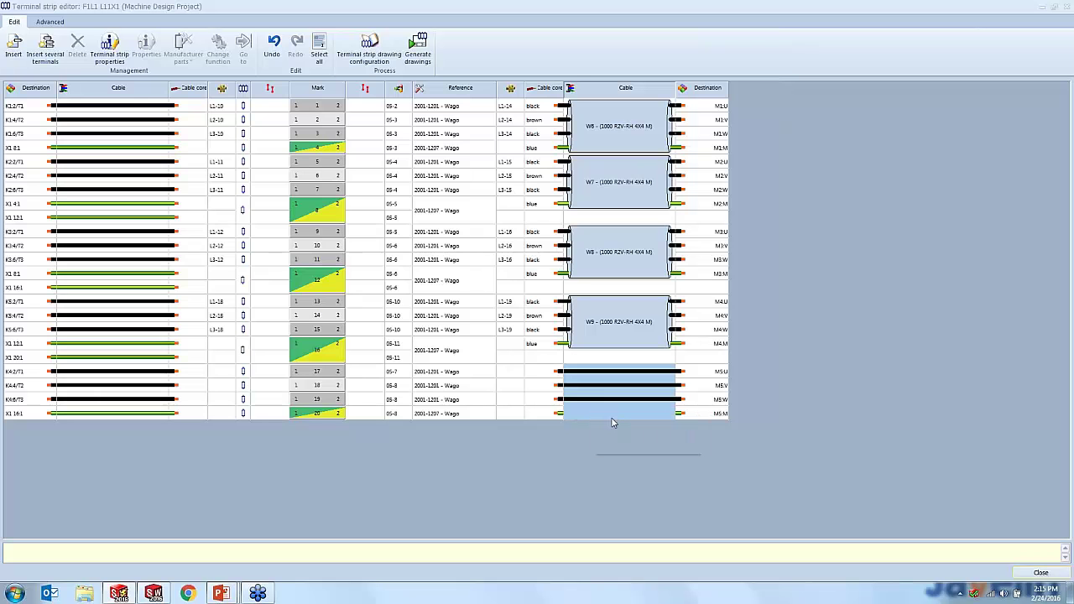
left_click(26, 152)
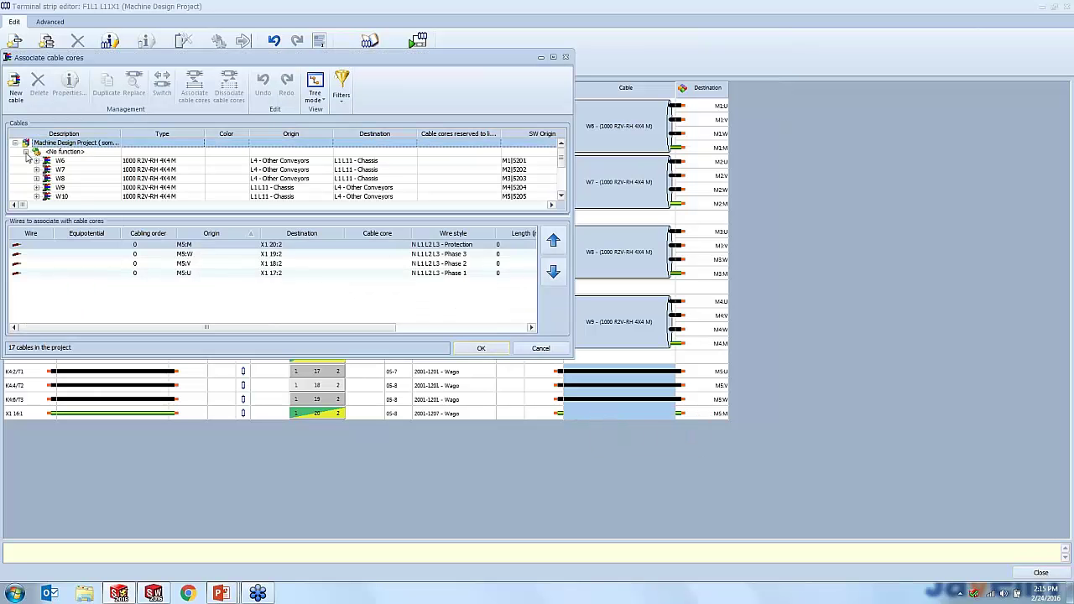
left_click(48, 197)
left_click(37, 196)
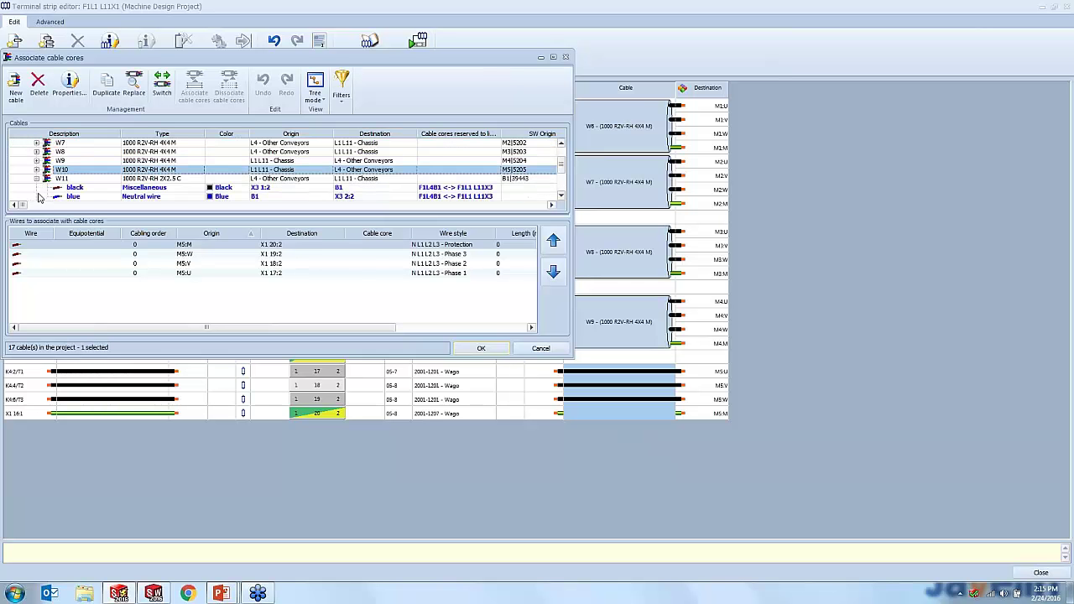
scroll(38, 197, "down", 1)
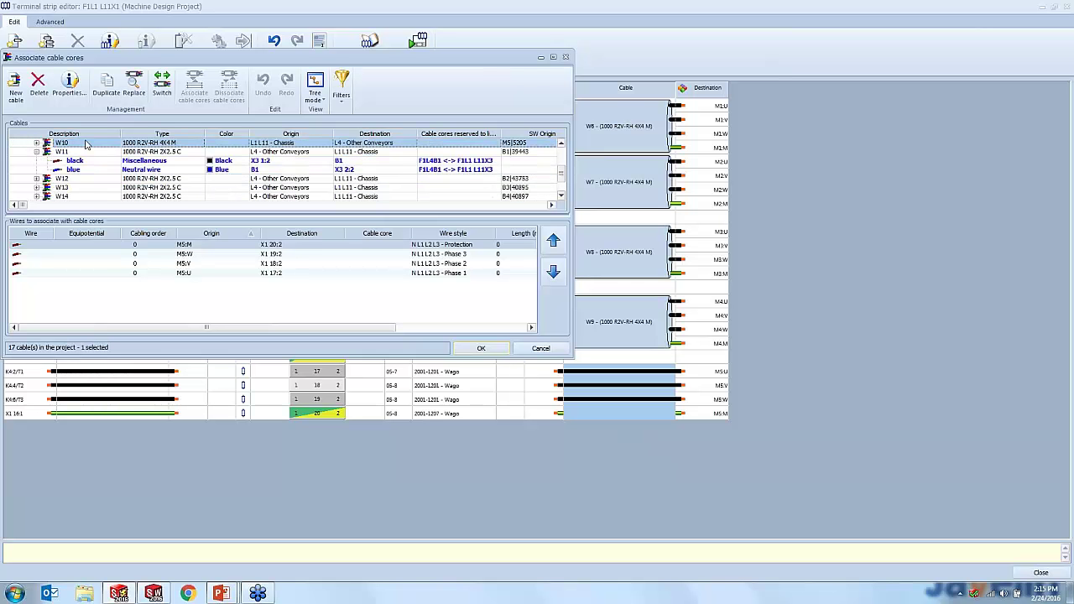
left_click(36, 143)
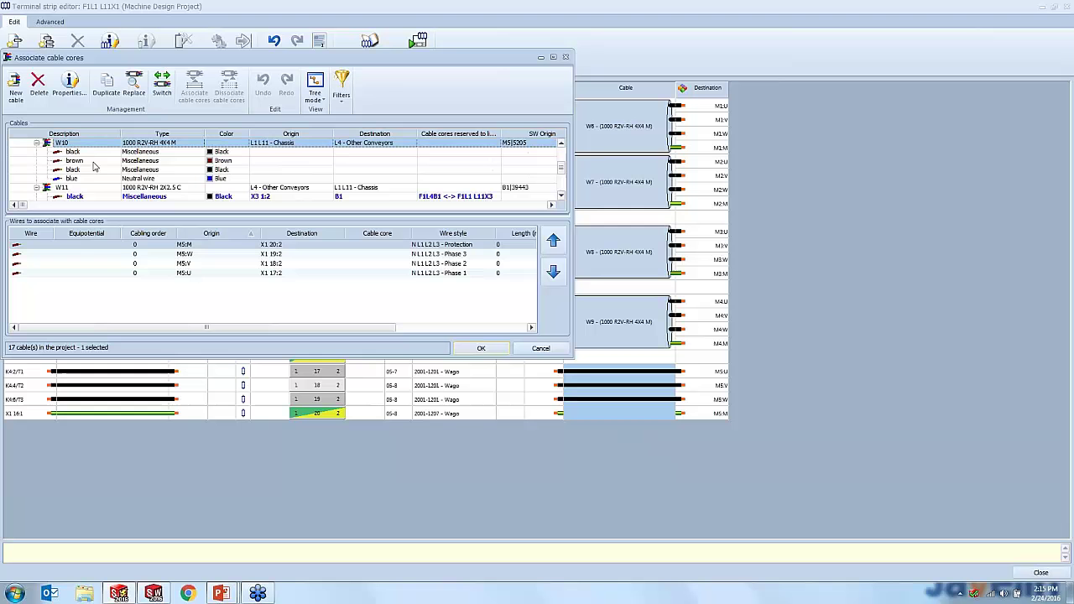
Associate the four motor M5 wires with the black, brown, black and blue cores of cable W10
left_click(82, 249)
left_click(89, 274, "shift")
left_click(72, 151)
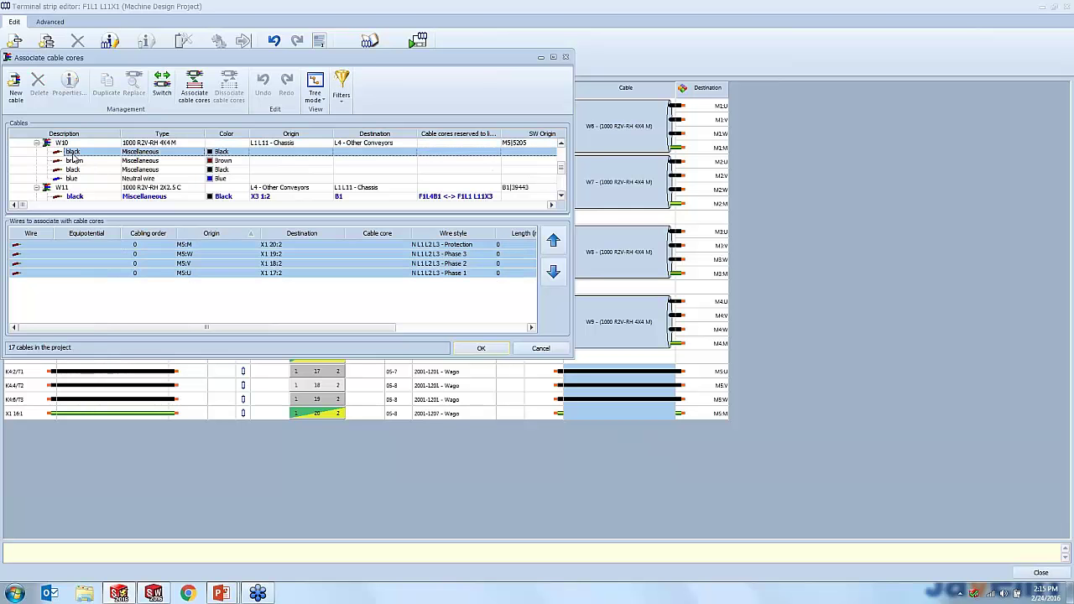
left_click(74, 178, "shift")
left_click(194, 84)
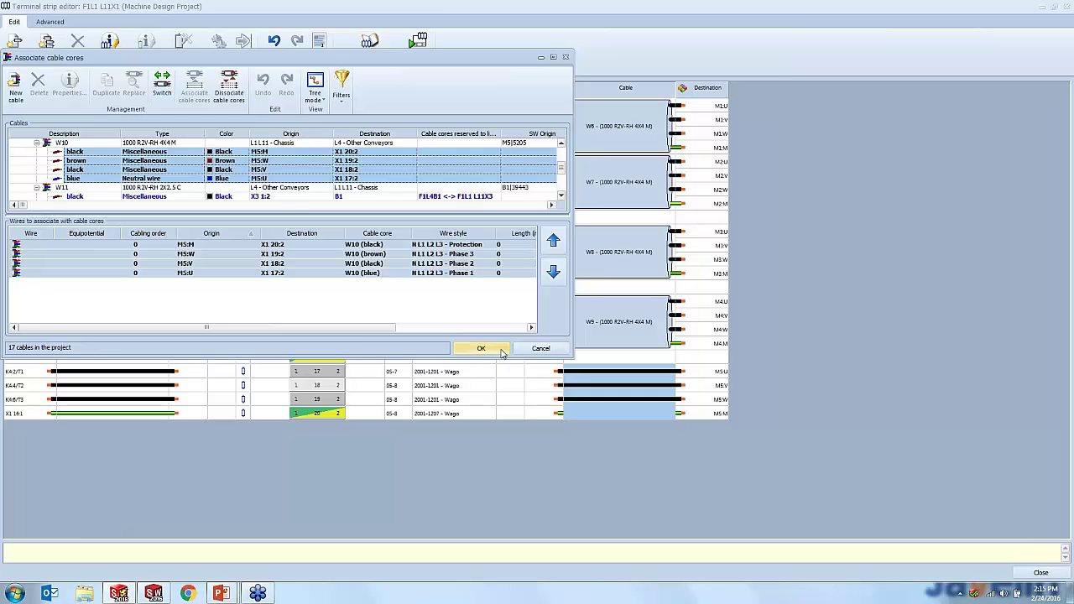
left_click(497, 349)
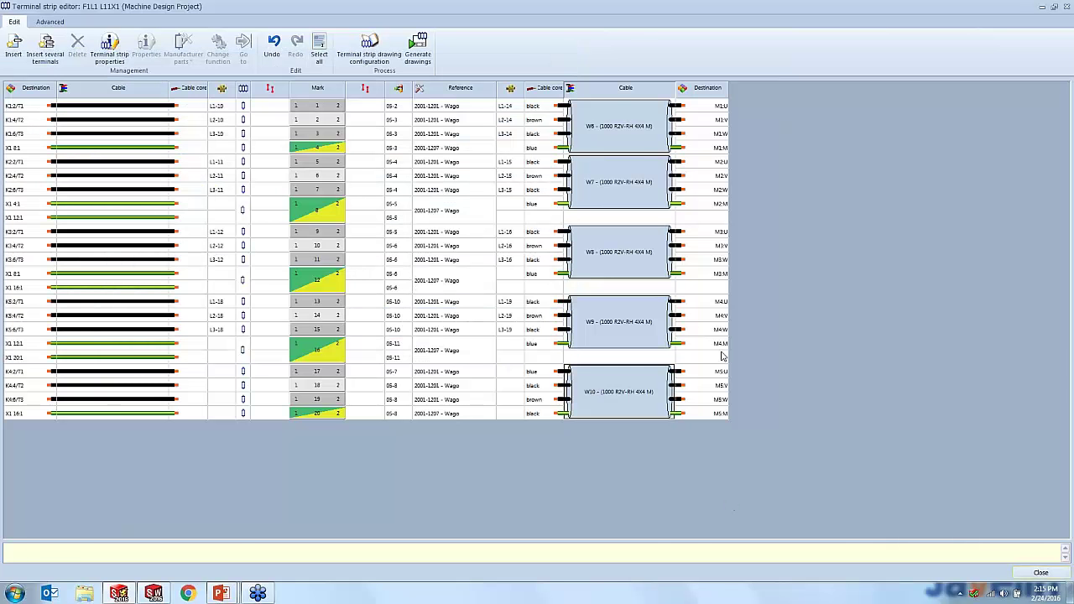
Move the terminal strip editor aside to check the W10 core labels in the M5 circuit, then restore its full size
left_click_drag(631, 12, 288, 286)
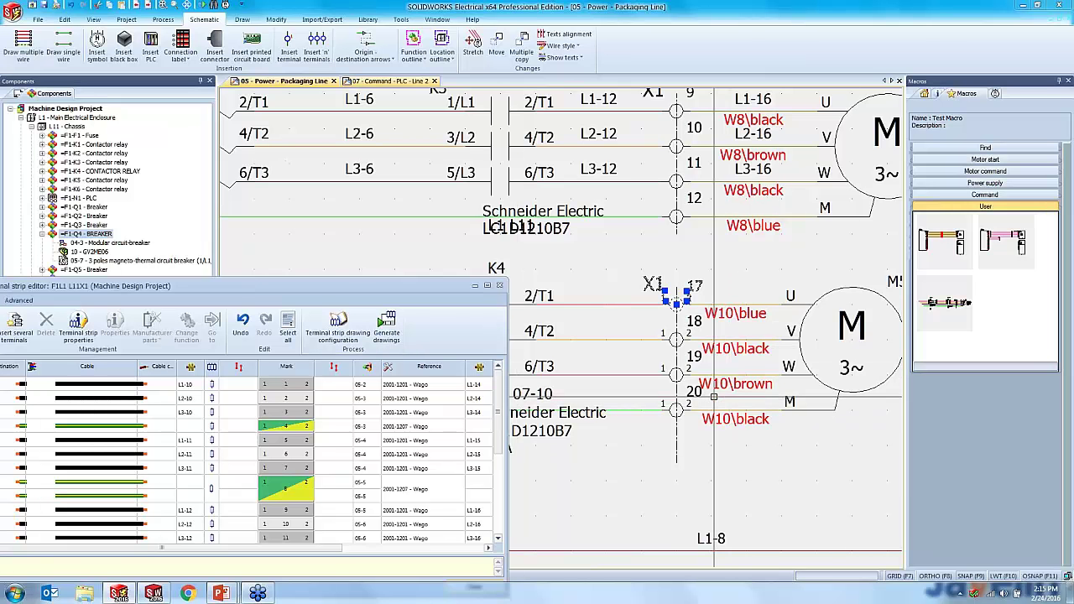
left_click_drag(364, 291, 540, 53)
double_click(539, 54)
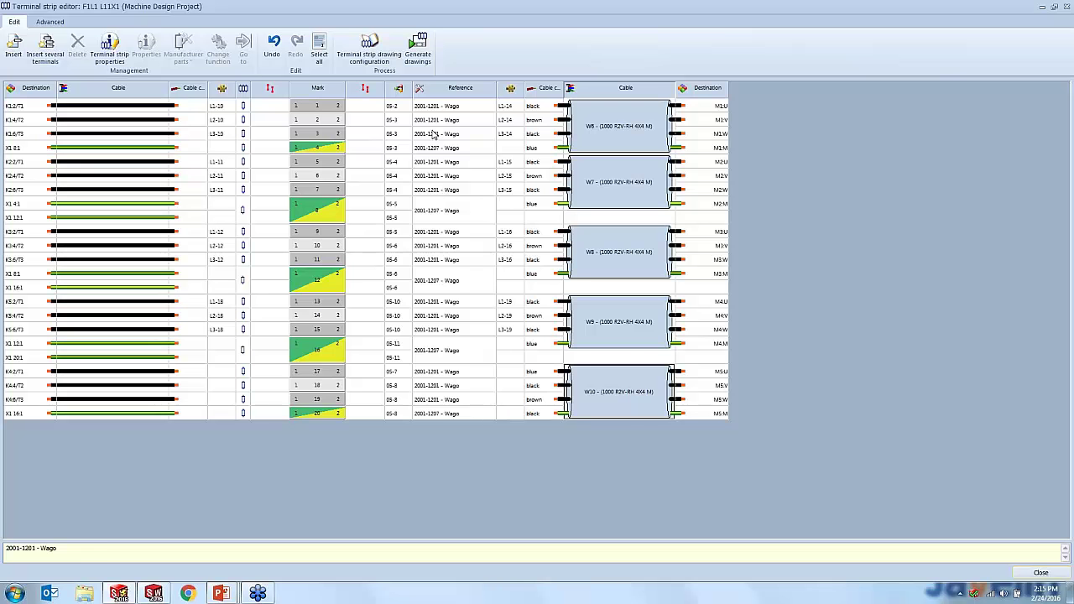
Generate the X1 terminal strip drawing in the 2 - Schematic Diagrams folder and close the terminal strip editor
left_click(421, 62)
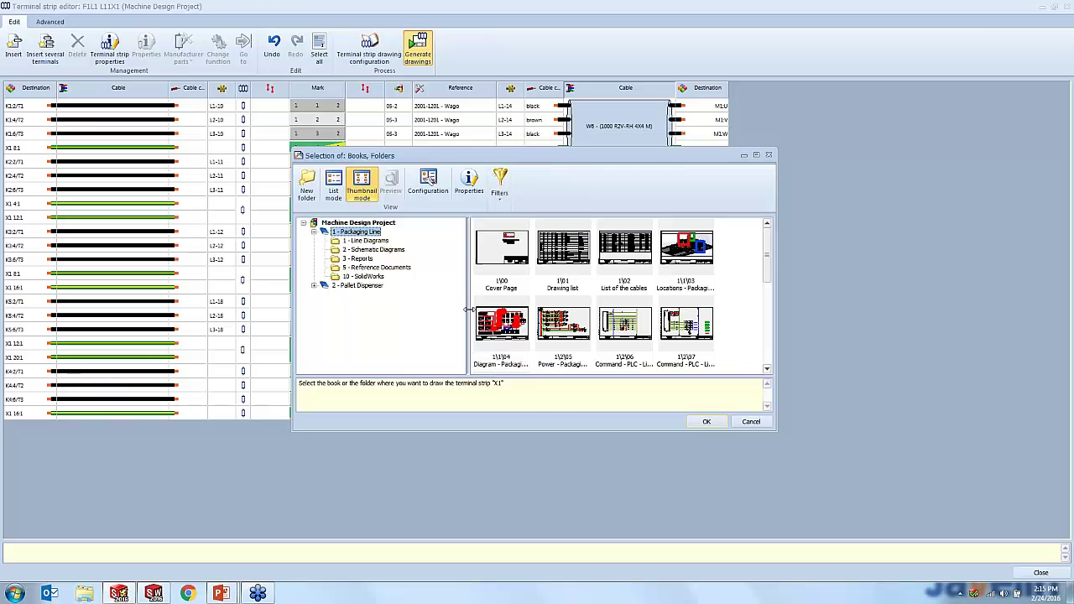
left_click(383, 250)
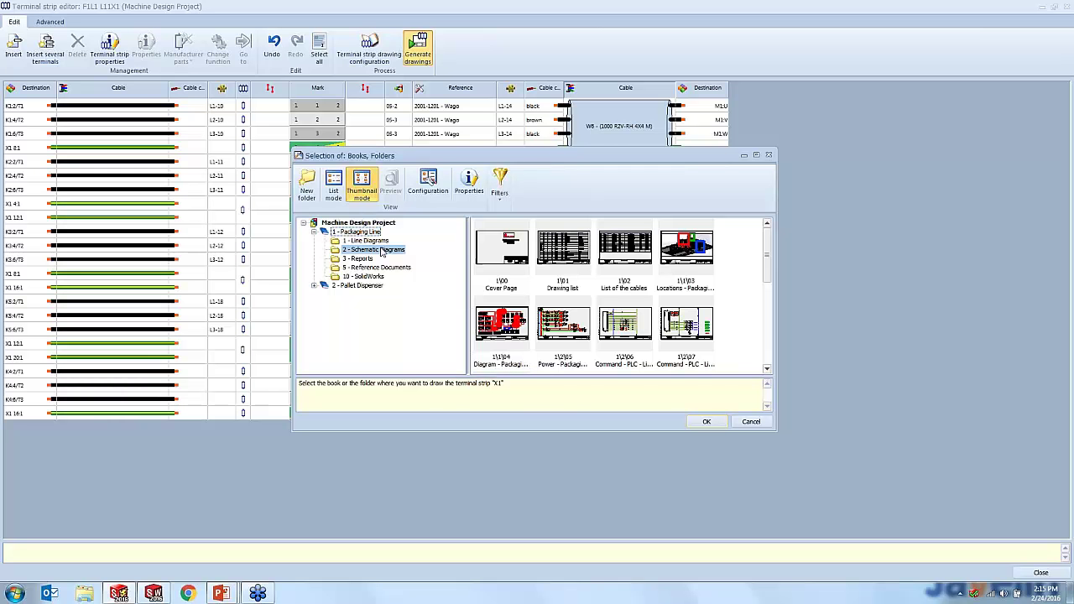
left_click(720, 421)
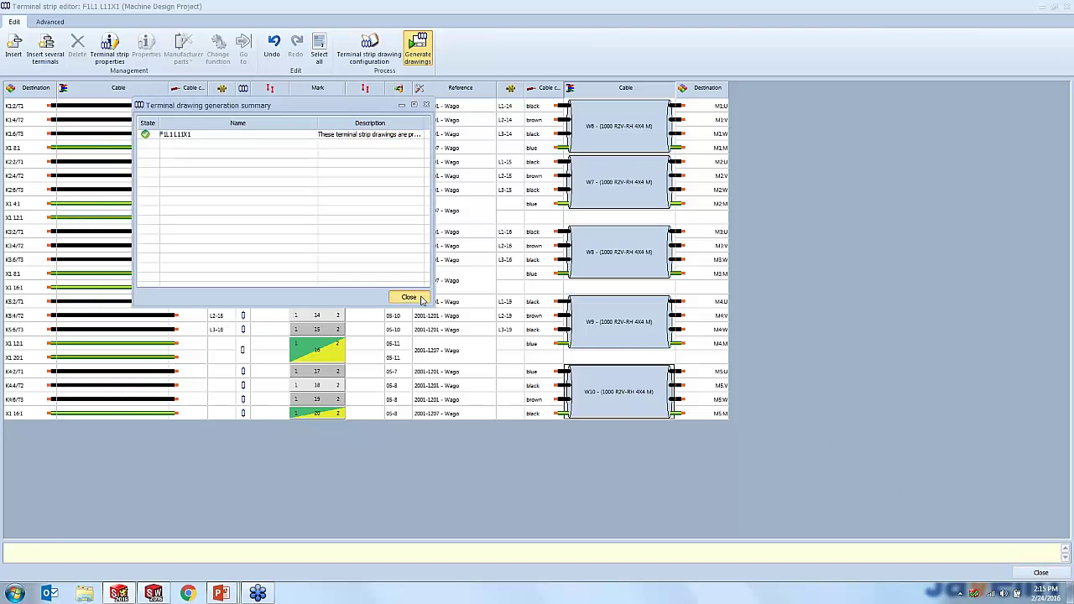
left_click(422, 299)
left_click(1038, 572)
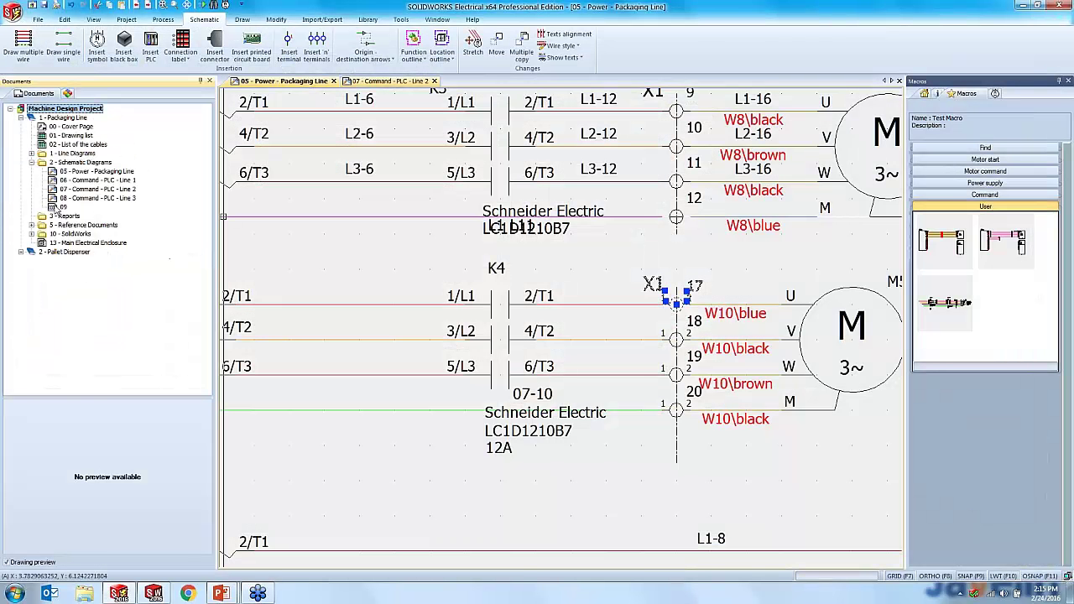
Open generated drawing 09 and examine the X1 terminals, cables W6 to W10 and their motor connections
double_click(57, 207)
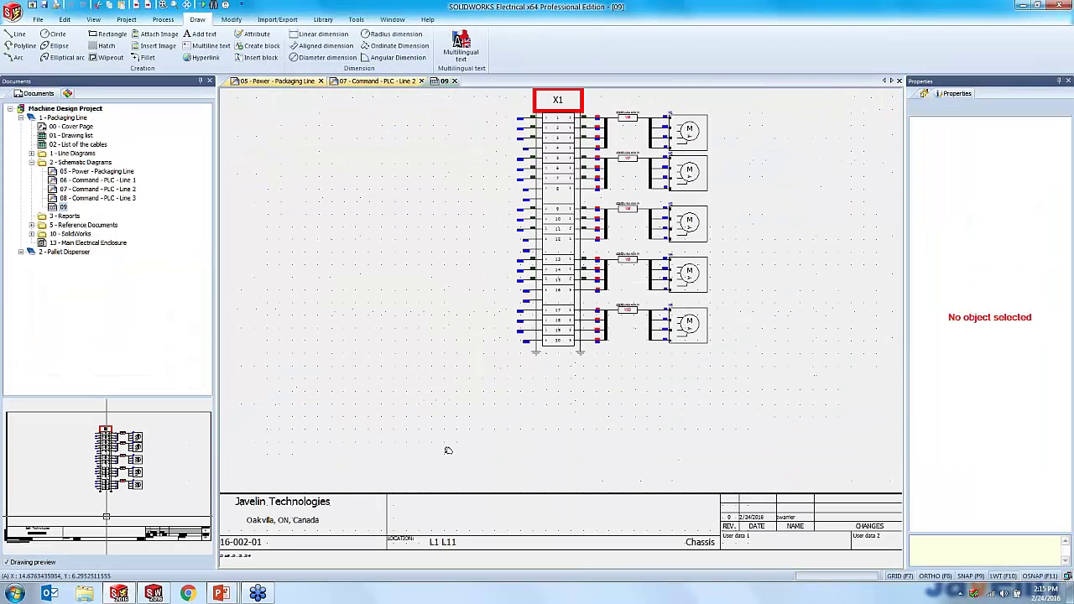
scroll(517, 377, "up", 5)
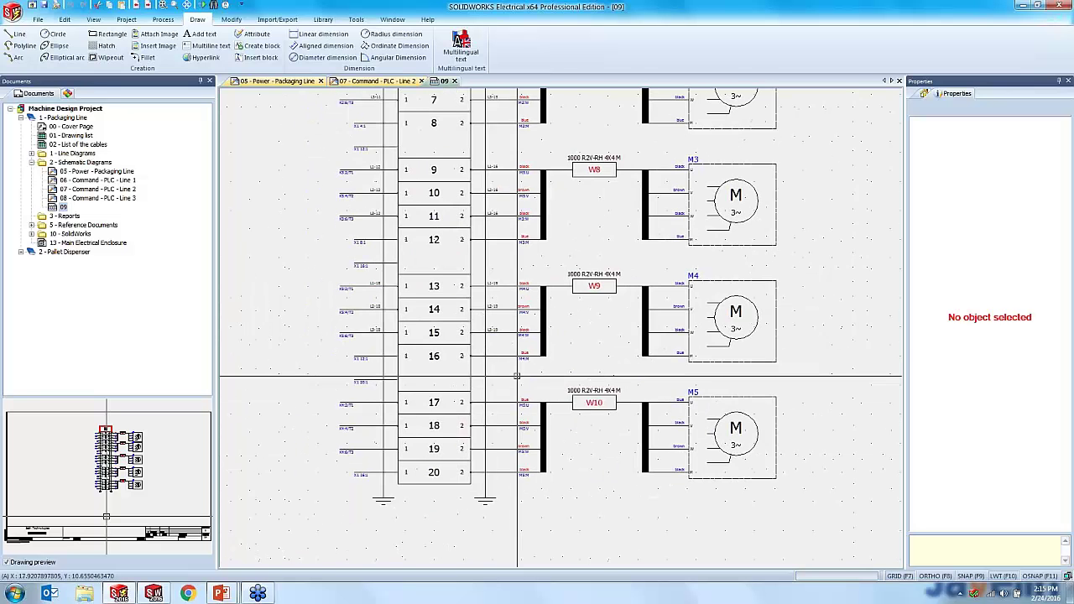
scroll(517, 376, "down", 4)
scroll(491, 216, "up", 5)
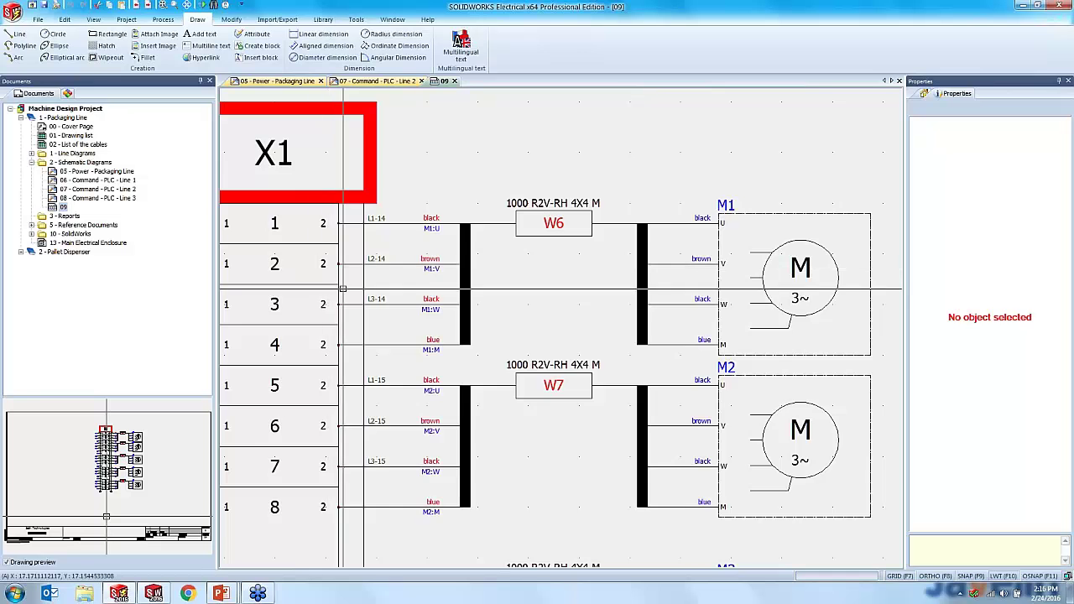
middle_click_drag(381, 293, 641, 271)
middle_click_drag(735, 267, 466, 285)
scroll(472, 285, "down", 5)
middle_click_drag(514, 470, 507, 291)
scroll(522, 484, "up", 1)
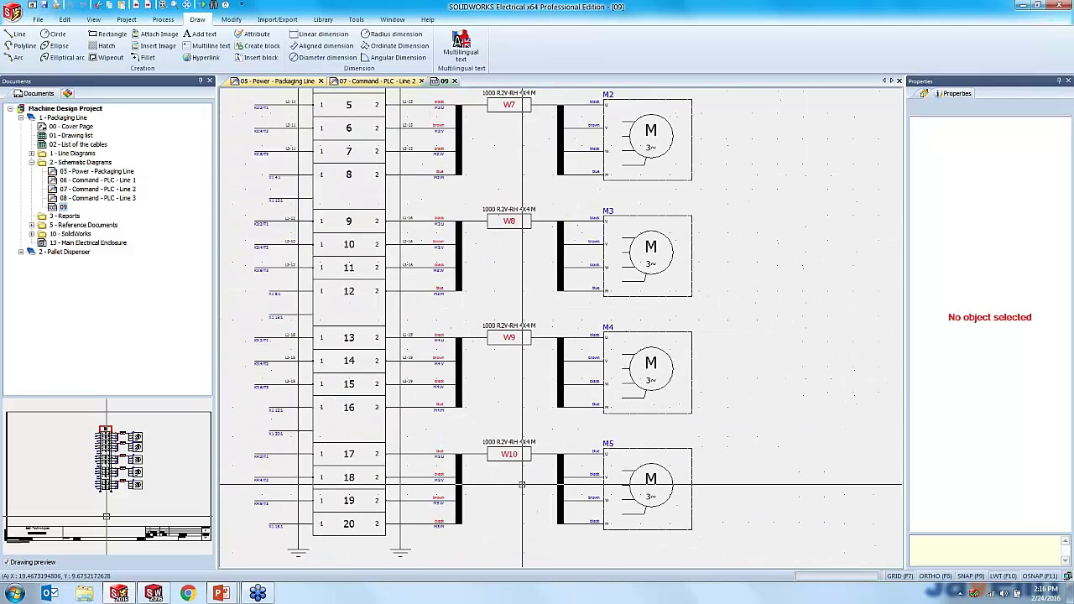
middle_click_drag(522, 484, 522, 431)
scroll(583, 359, "up", 1)
scroll(584, 352, "up", 1)
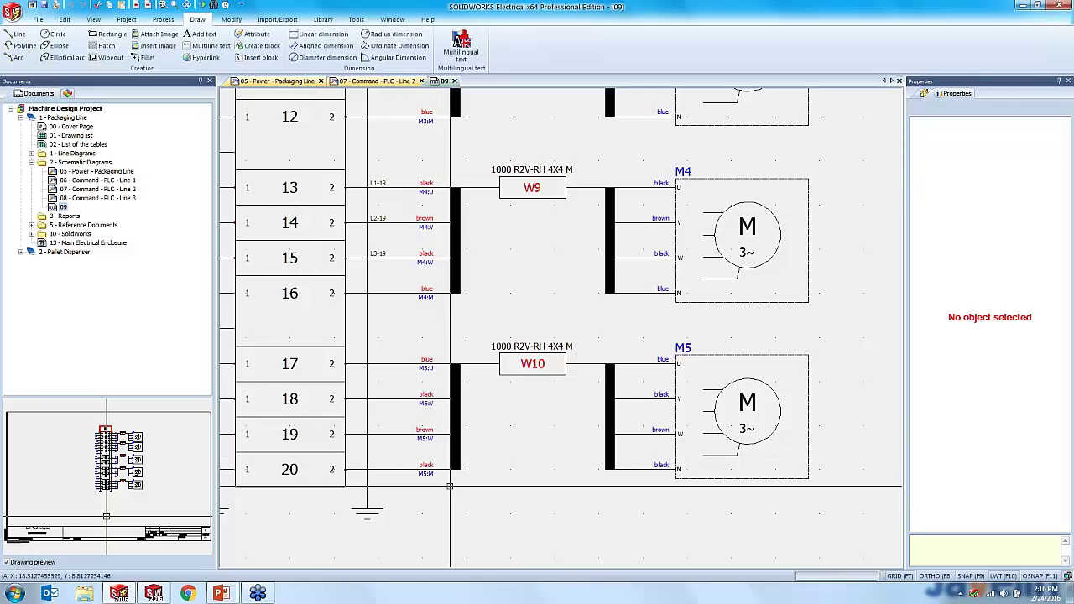
Number the new wires in drawing 05 - Power - Packaging Line without modifying the existing numbers, and check the motor M5 circuit
scroll(518, 467, "down", 2)
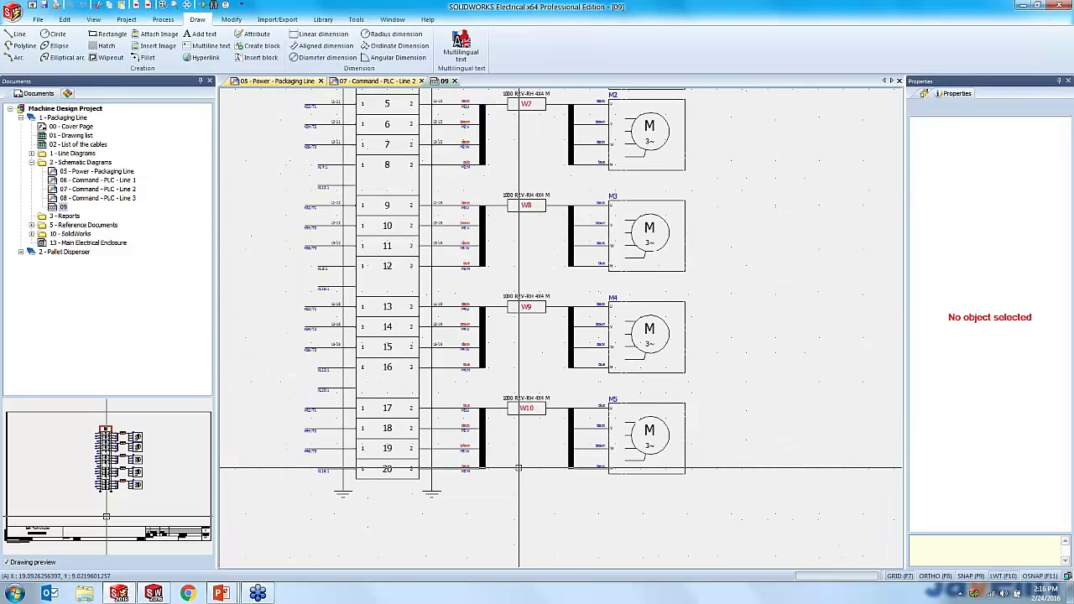
scroll(519, 467, "down", 3)
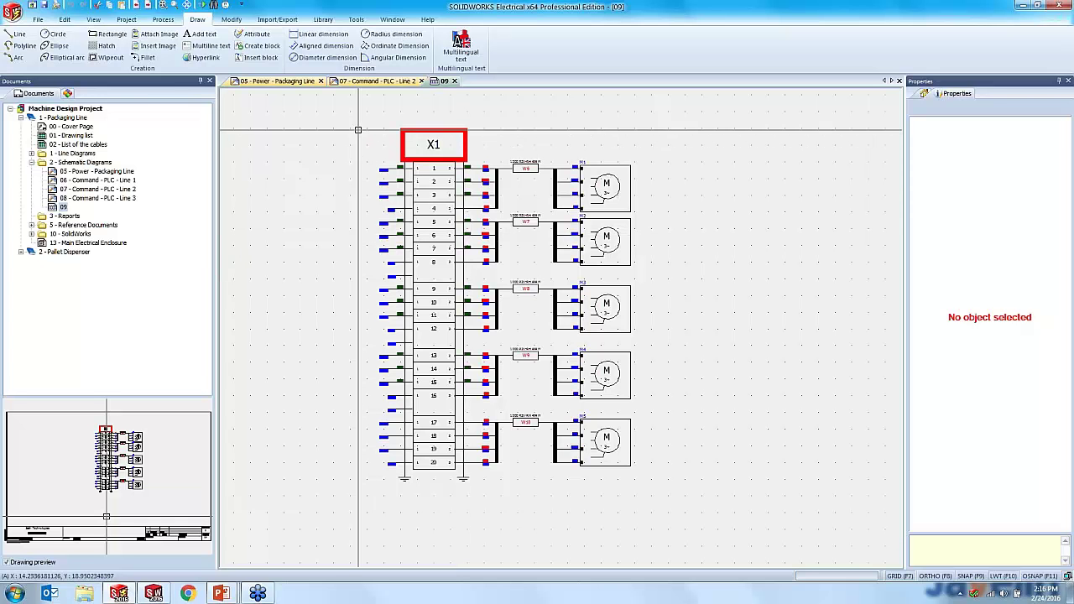
left_click(288, 81)
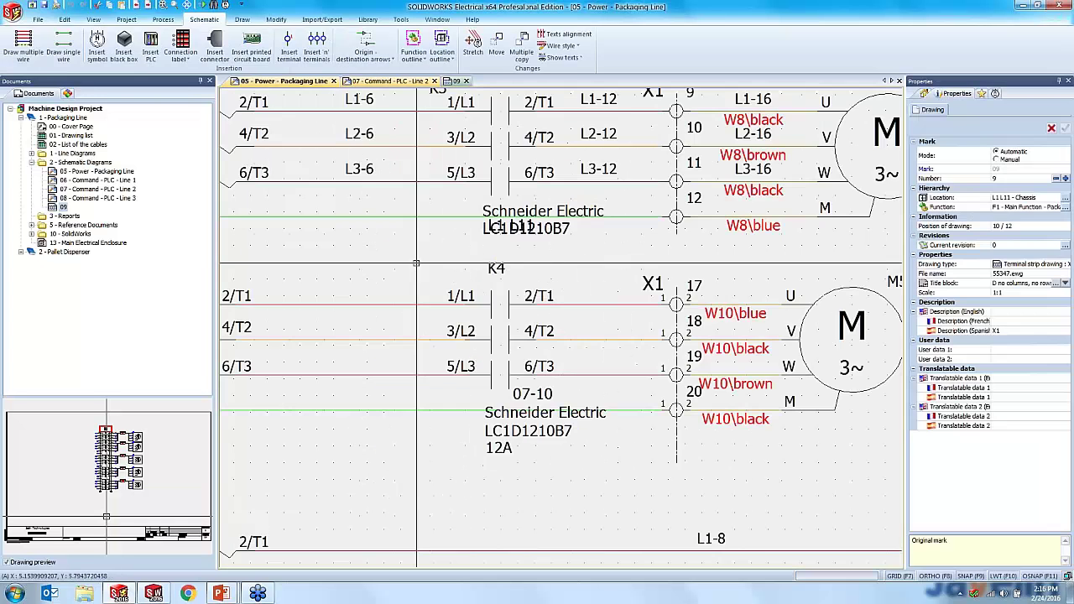
scroll(417, 277, "down", 1)
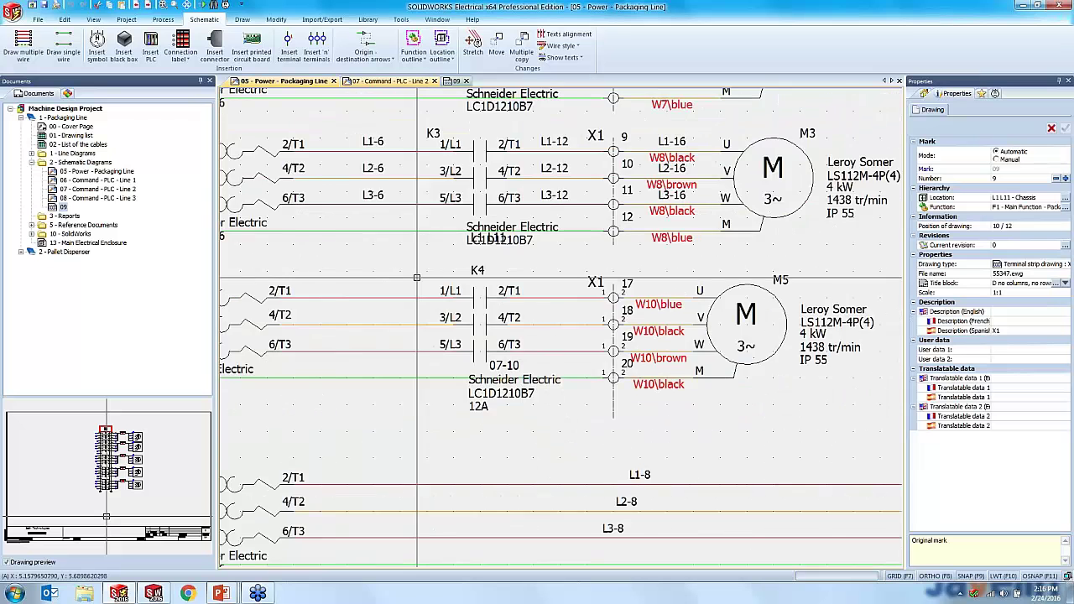
scroll(417, 277, "down", 5)
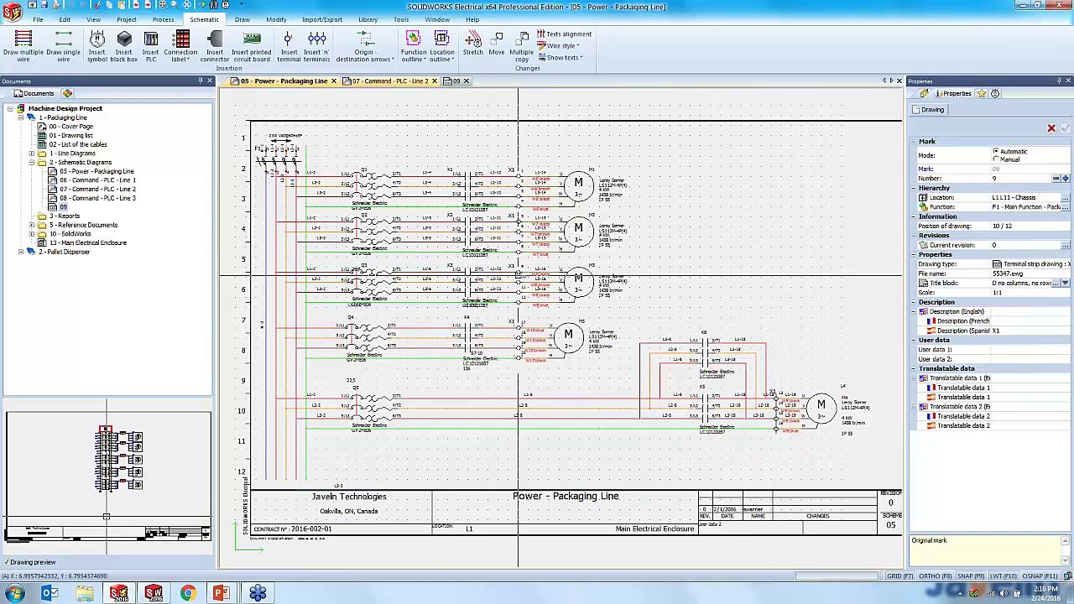
left_click(163, 18)
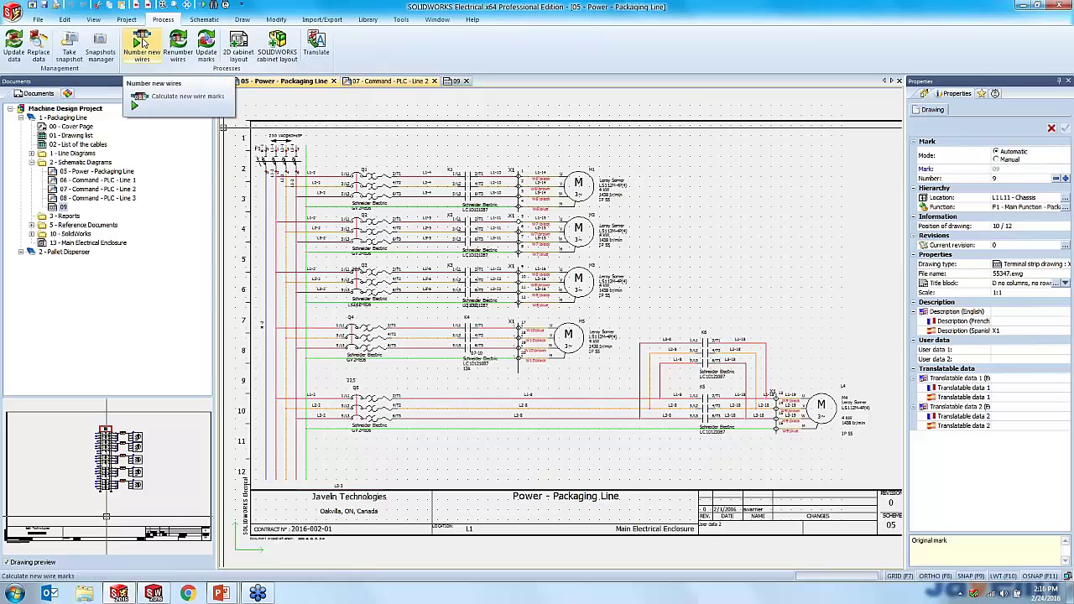
left_click(143, 44)
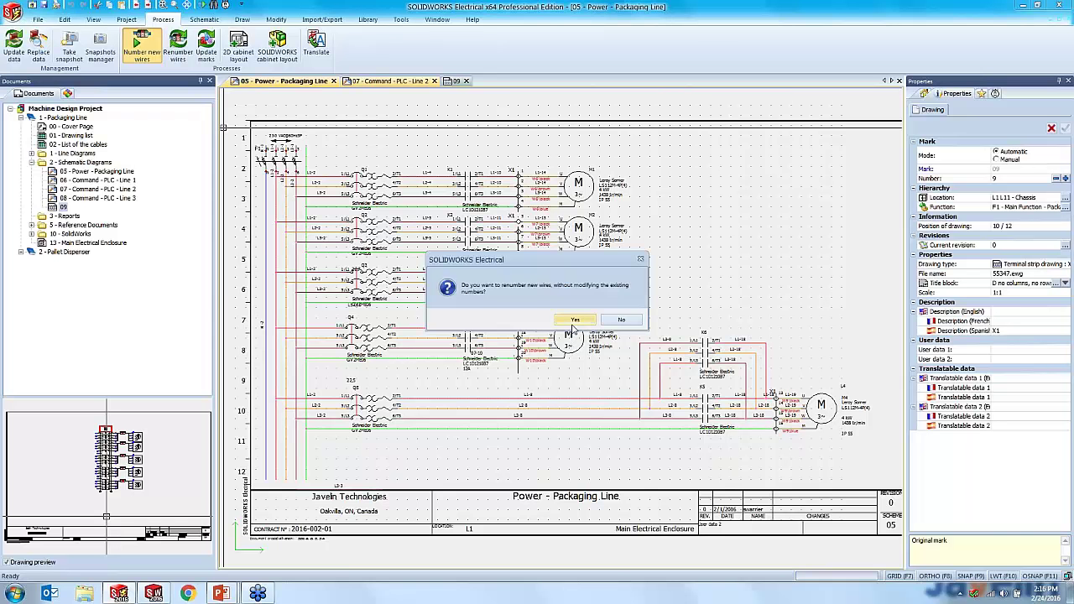
left_click(576, 319)
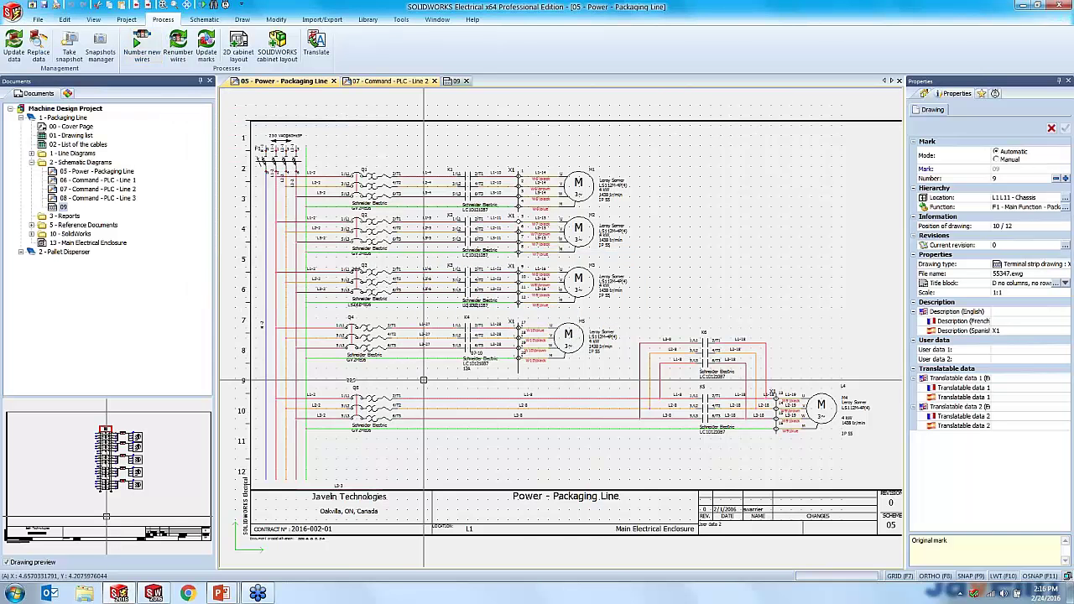
scroll(424, 381, "up", 4)
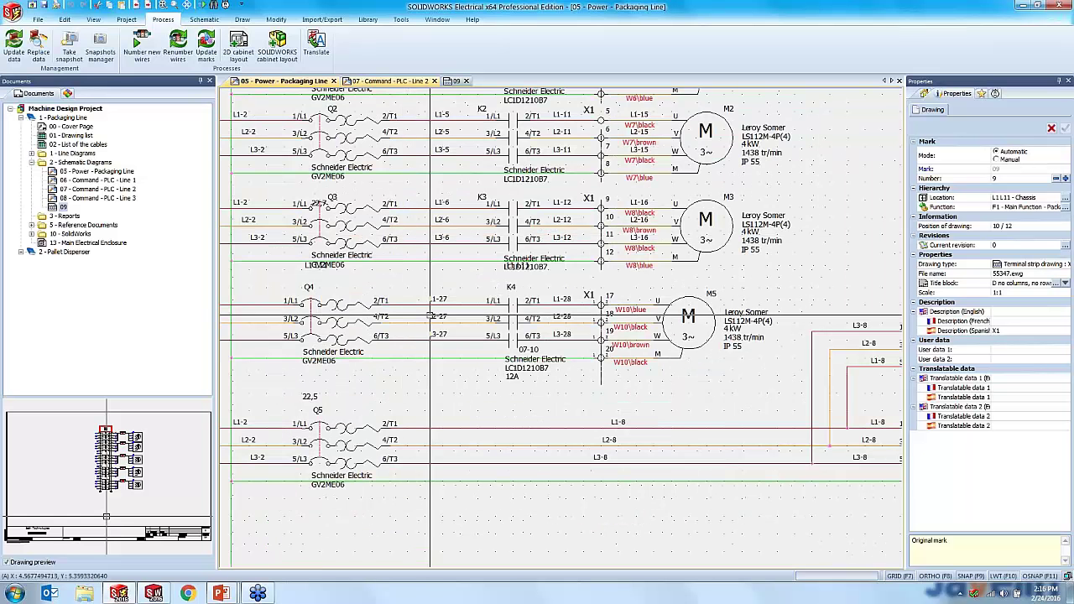
Run the design rule check and review the rule for manufacturer parts assigned to components but not used
left_click(127, 20)
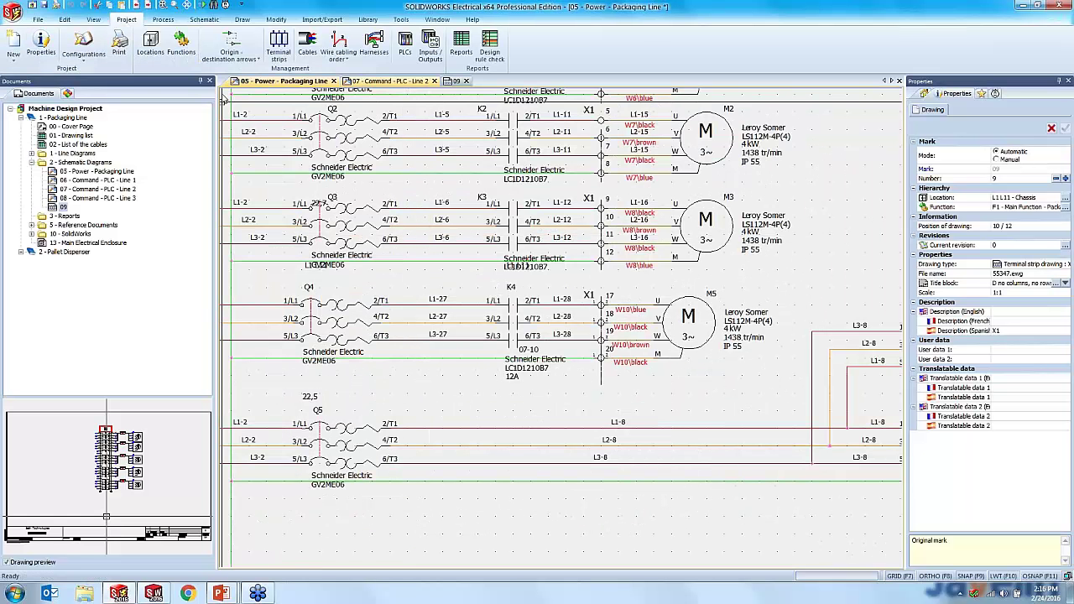
left_click(491, 49)
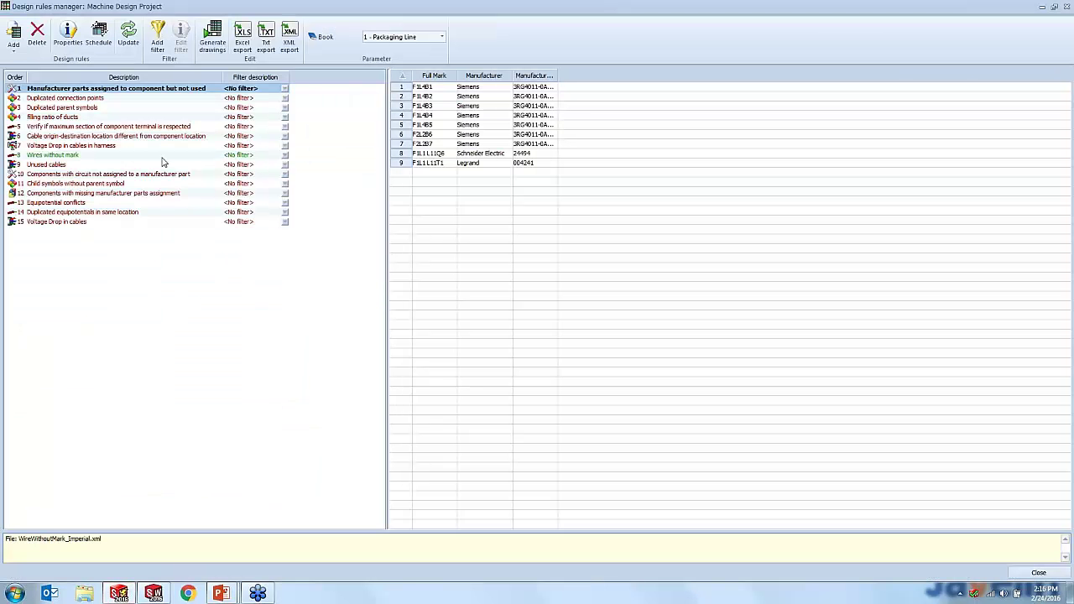
left_click(67, 163)
left_click(116, 88)
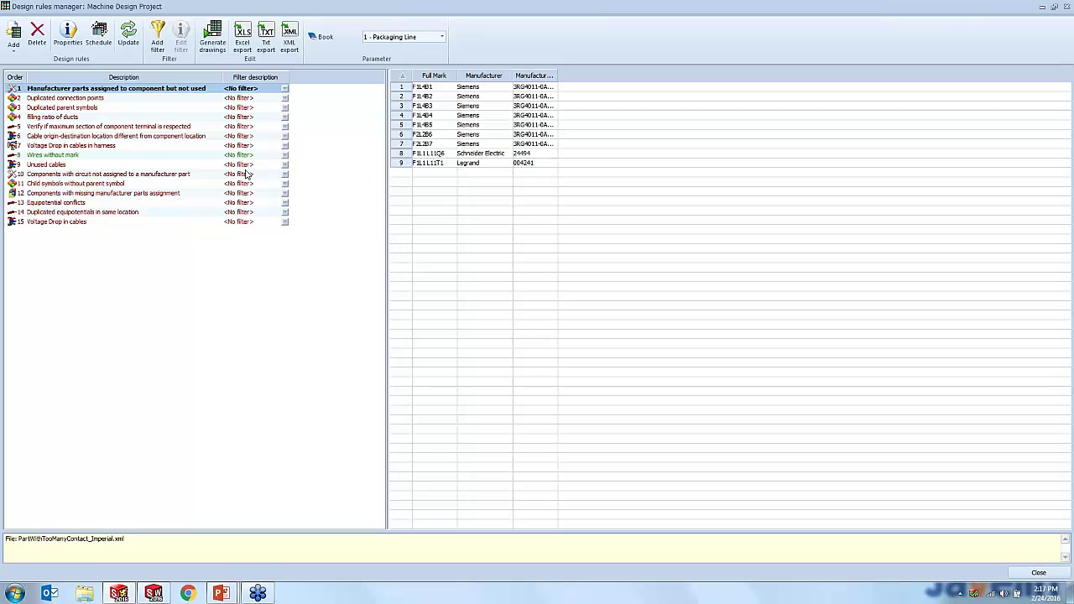
Review the duplicated connection points, duplicated parent symbols and duct filling ratio rules, widening the result columns, and close the design rules manager
left_click(83, 98)
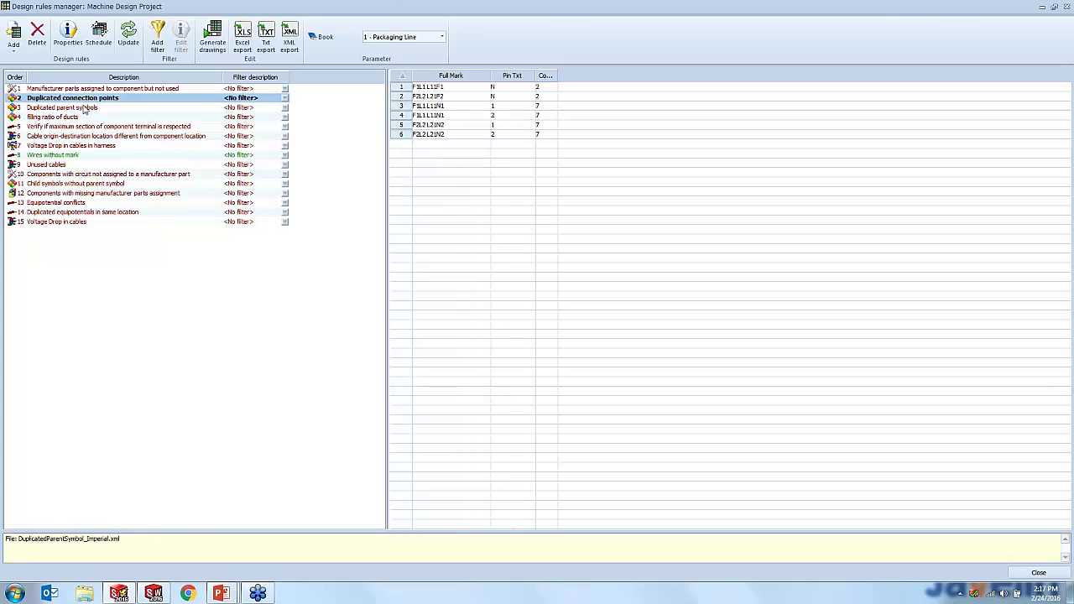
left_click_drag(555, 75, 609, 76)
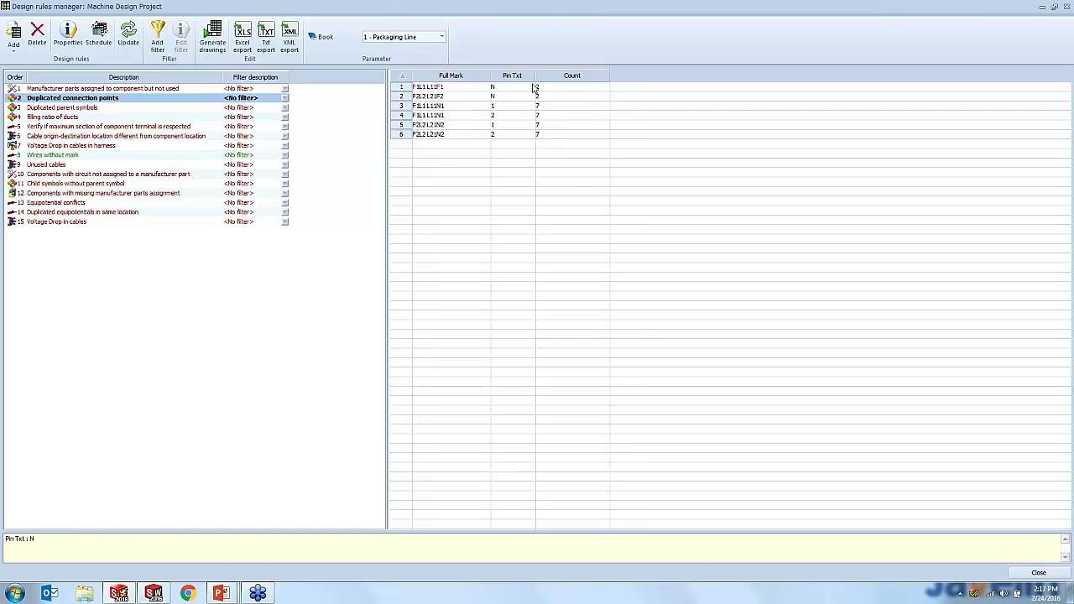
left_click_drag(535, 75, 569, 76)
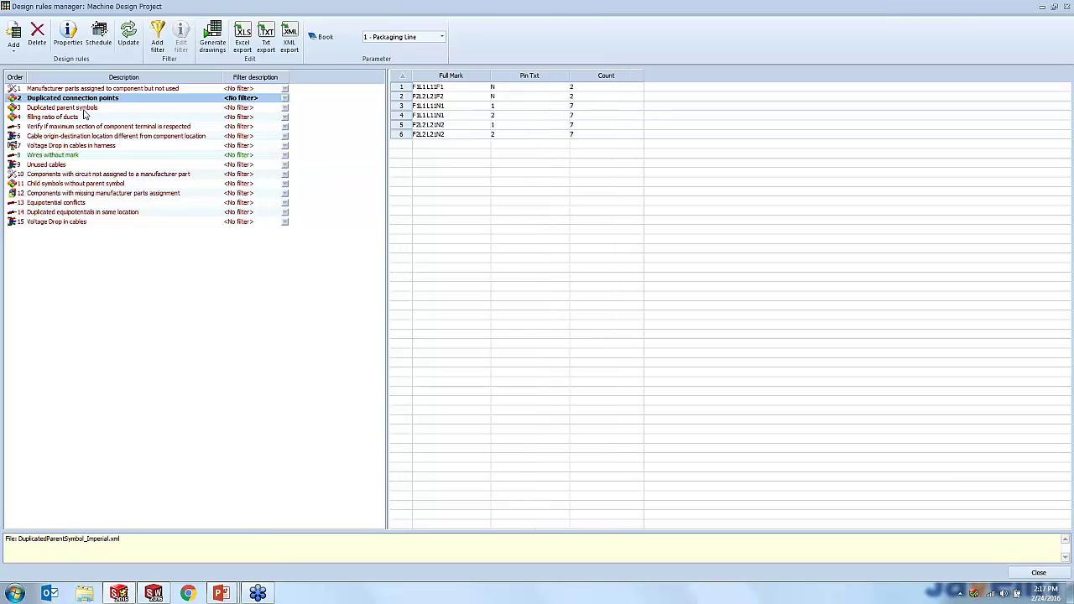
left_click(83, 108)
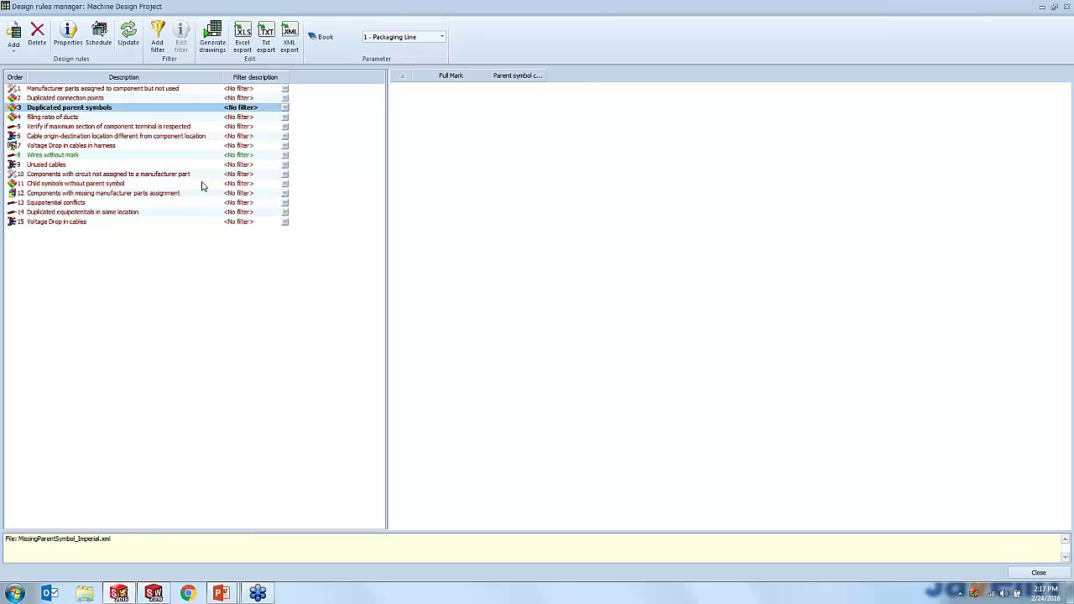
left_click(70, 119)
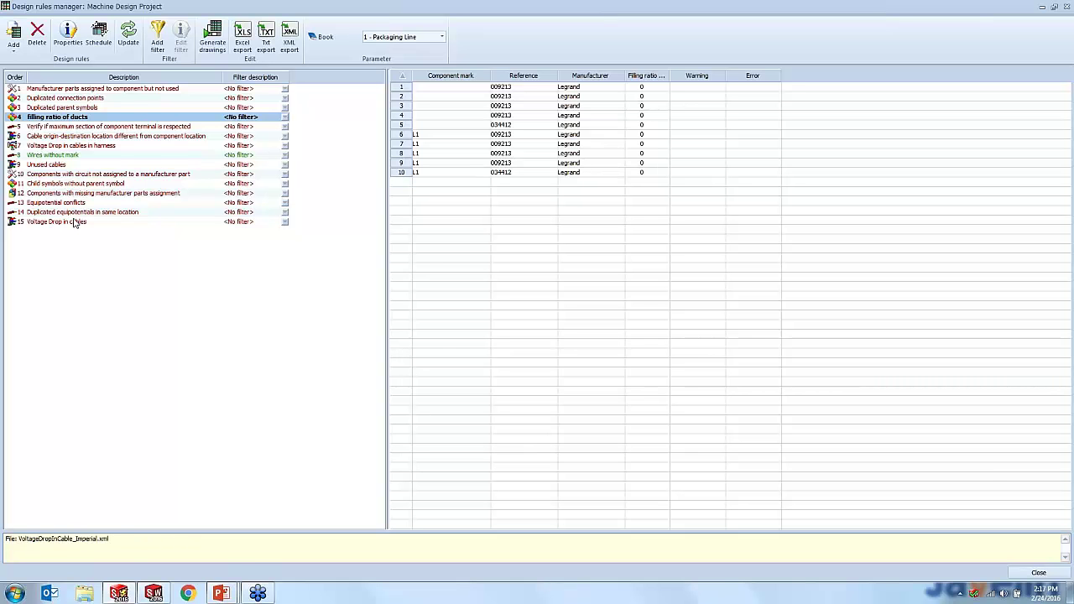
left_click(1038, 574)
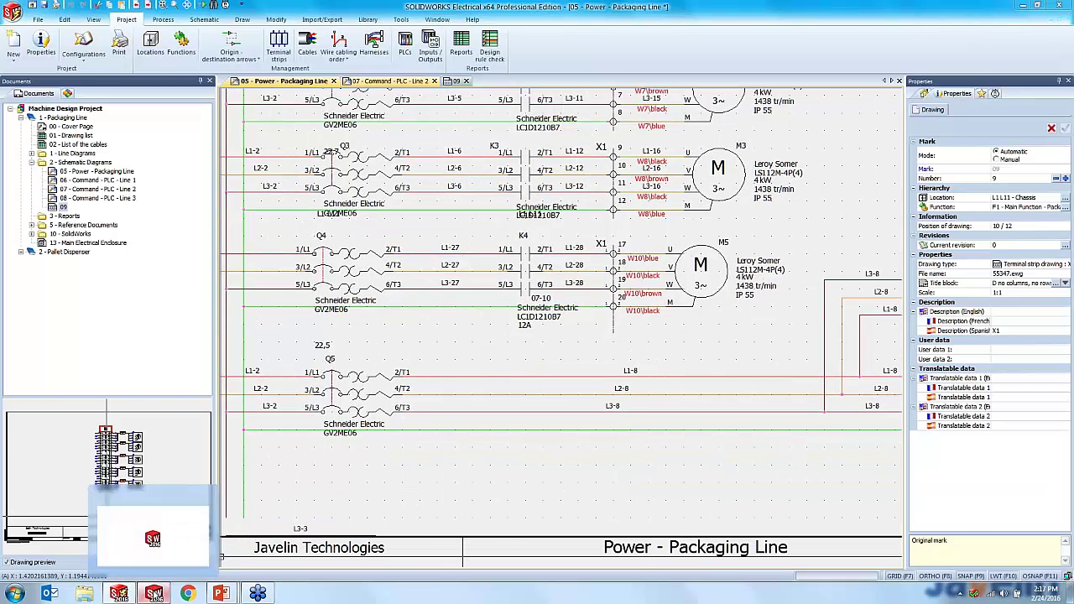
Switch to the SOLIDWORKS enclosure assembly, hide already inserted components and expand the L1, L11 Chassis and L4 Other Conveyors locations
left_click(153, 593)
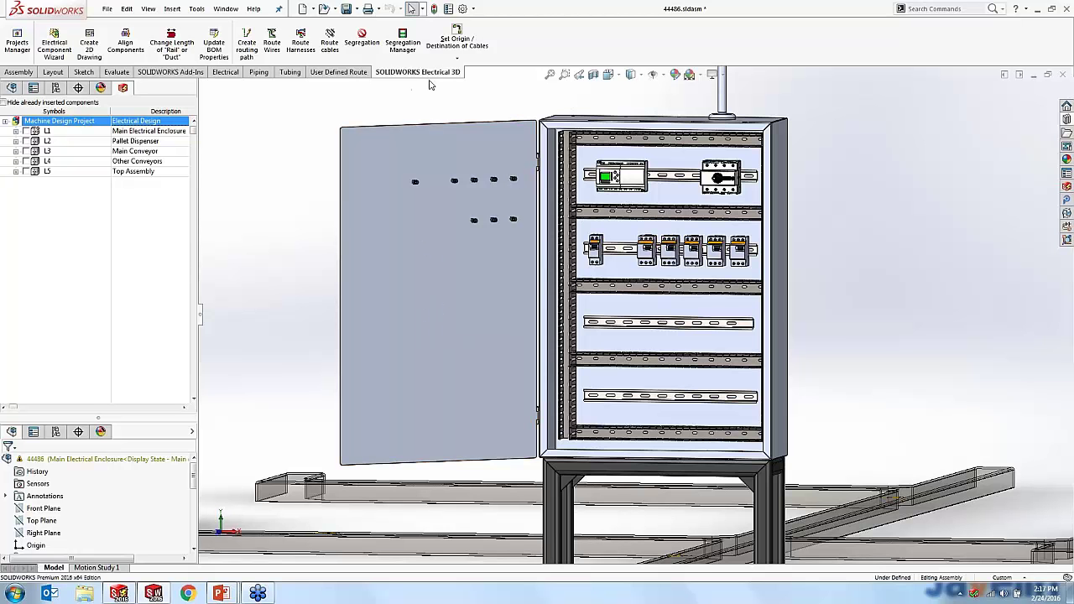
left_click(4, 102)
left_click(16, 131)
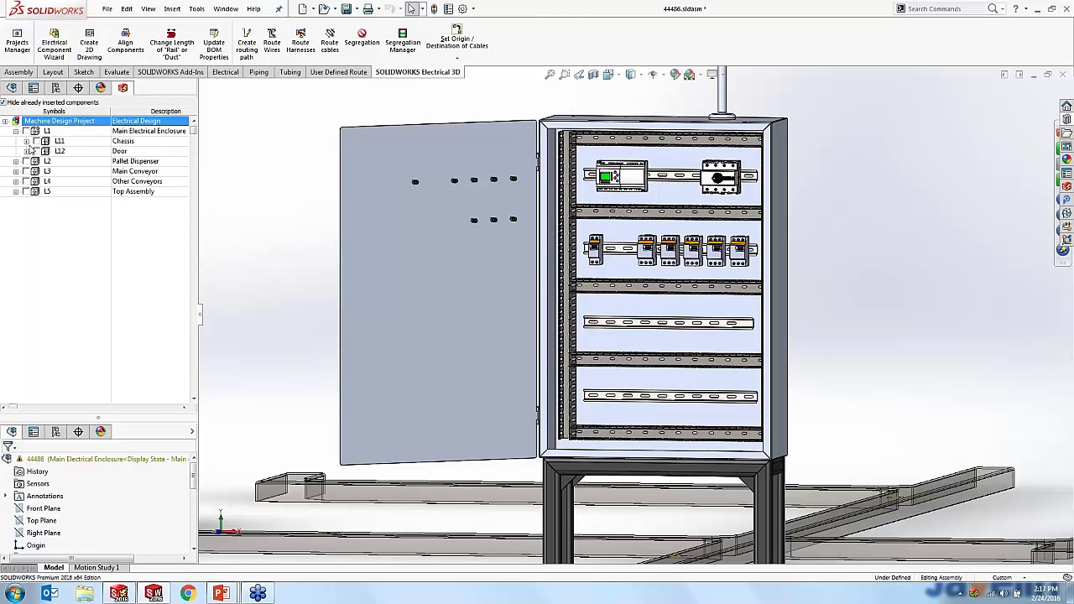
left_click(26, 140)
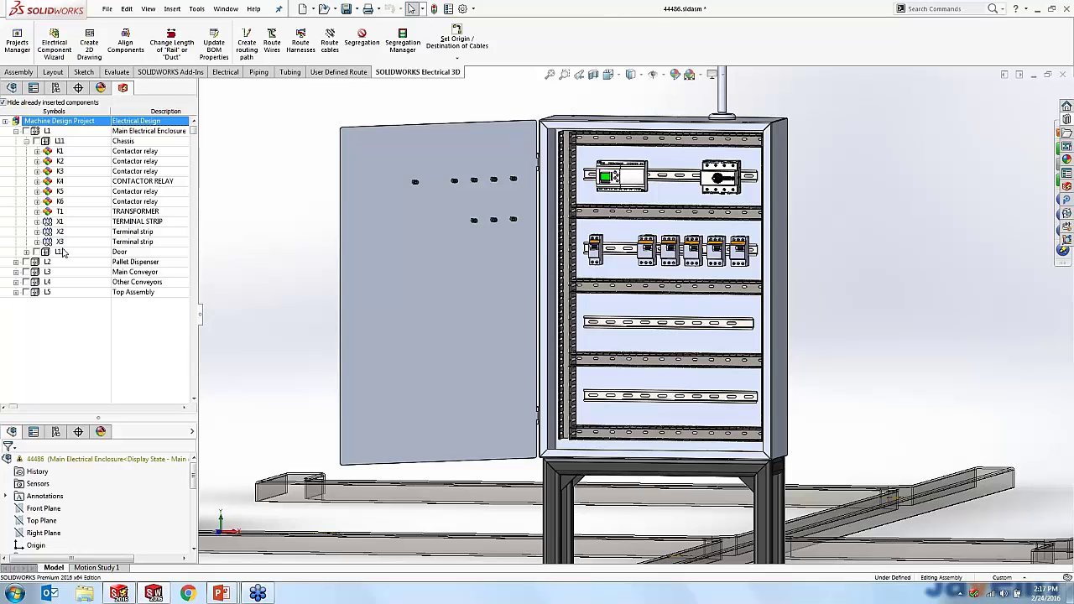
left_click(15, 282)
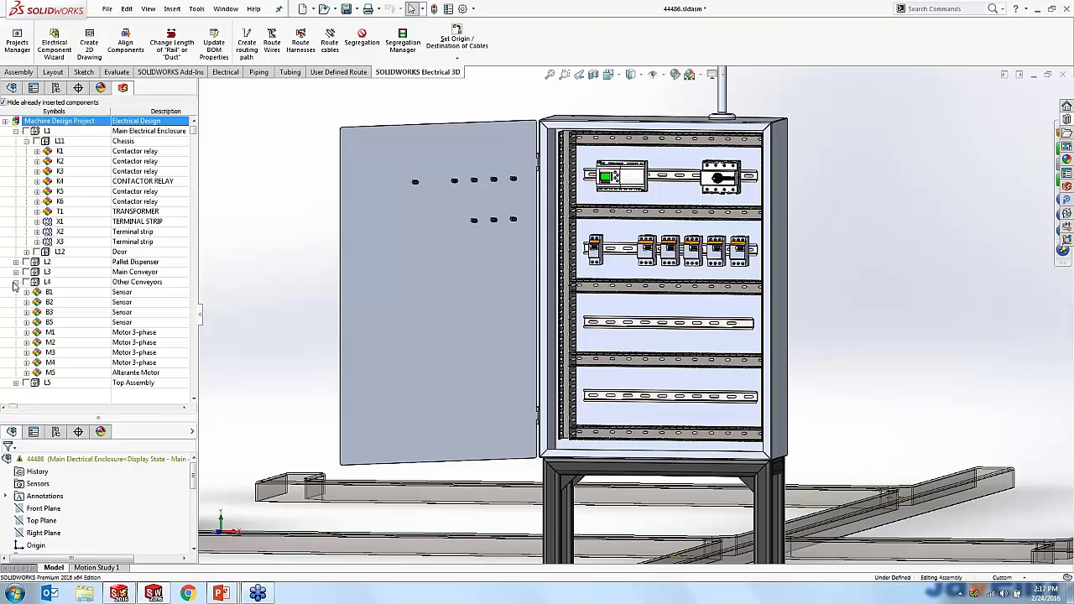
Associate the M5 motor part LS112M-4P(4) with the existing blue motor on the conveyor and check the link
left_click(50, 373)
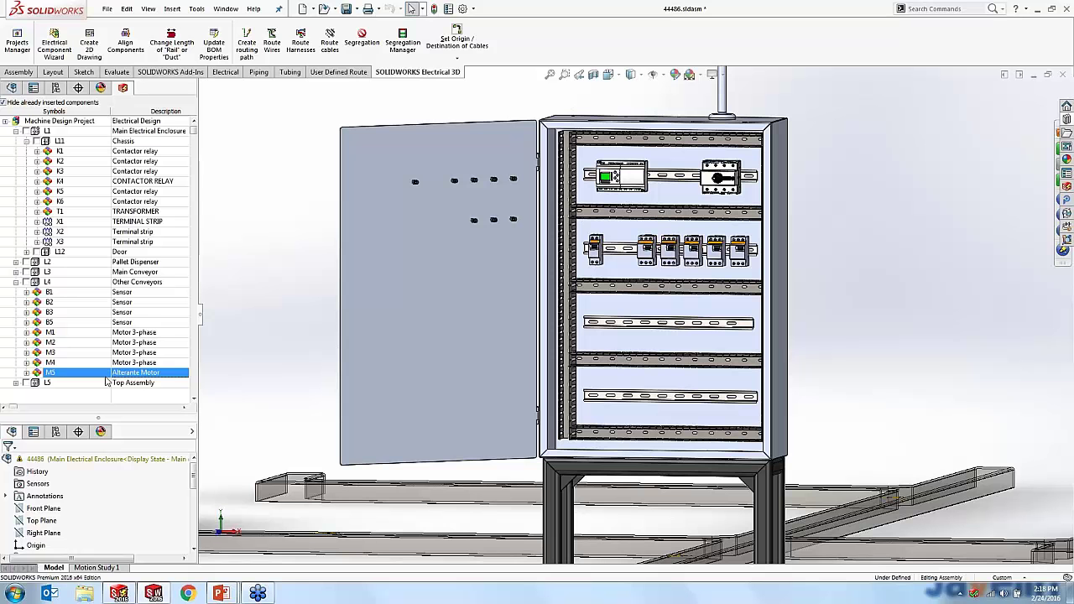
left_click(26, 373)
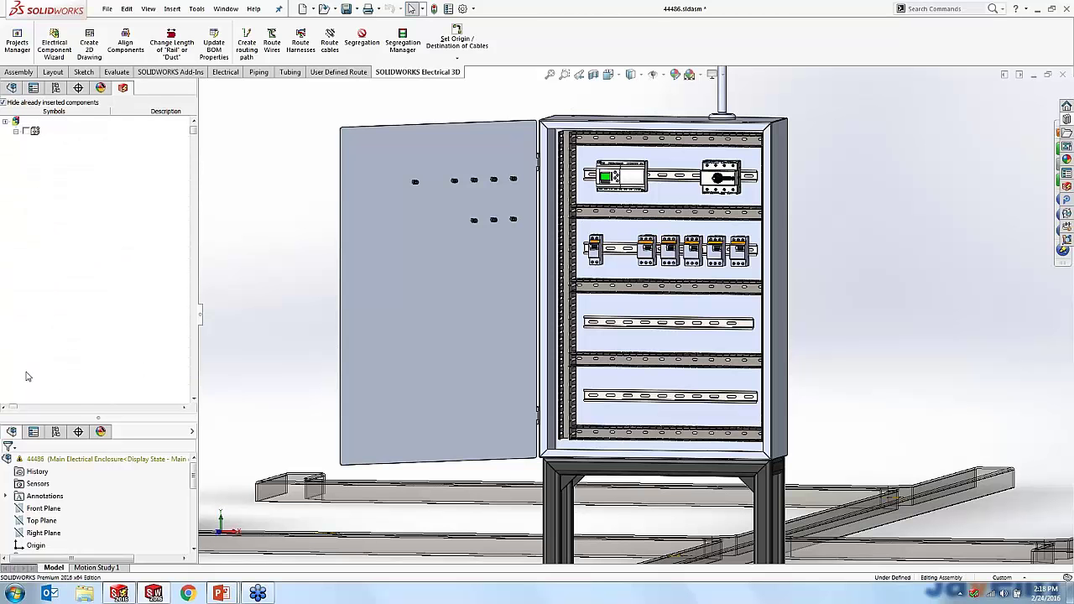
right_click(76, 383)
left_click(103, 414)
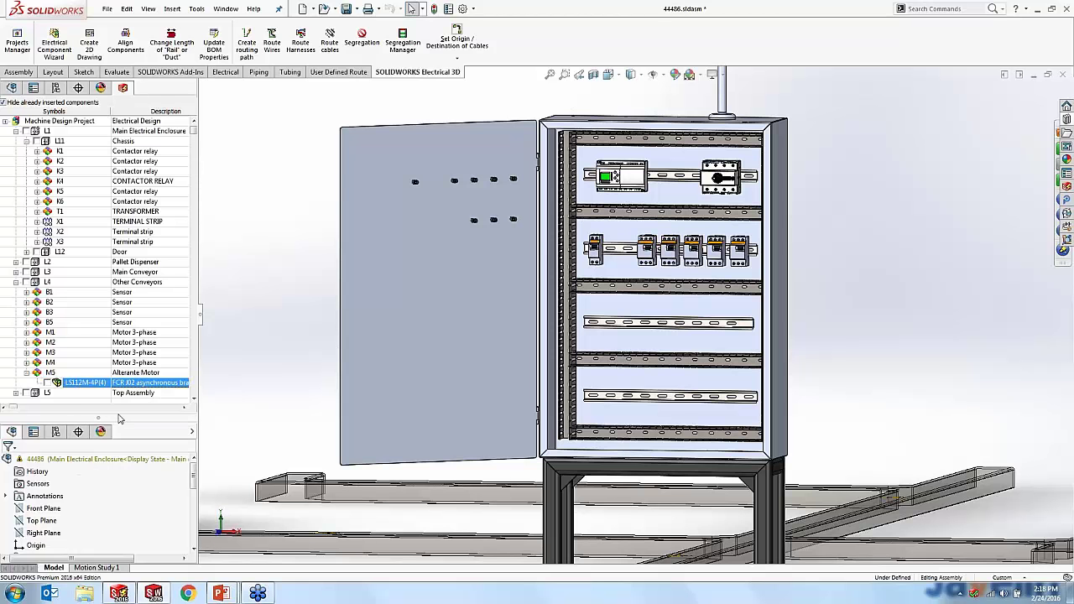
scroll(679, 379, "up", 5)
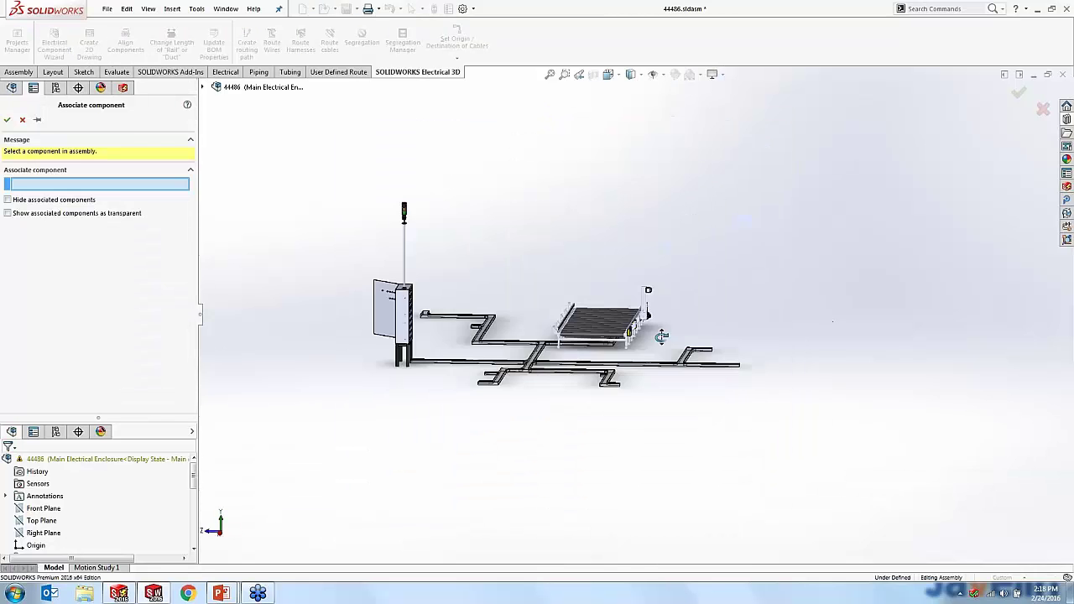
middle_click_drag(637, 361, 680, 379)
scroll(680, 379, "down", 10)
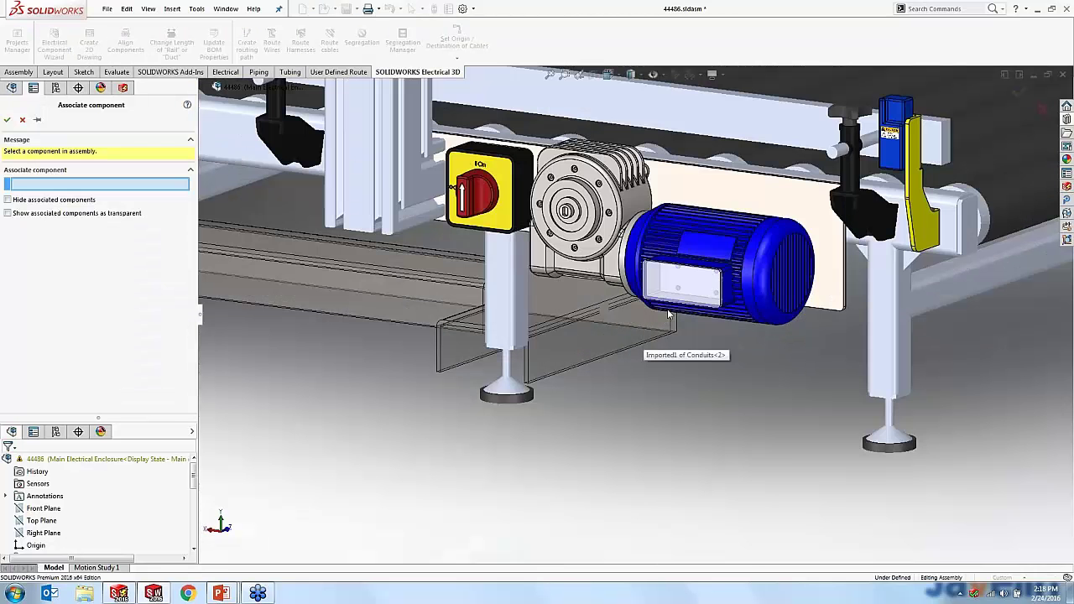
left_click(678, 348)
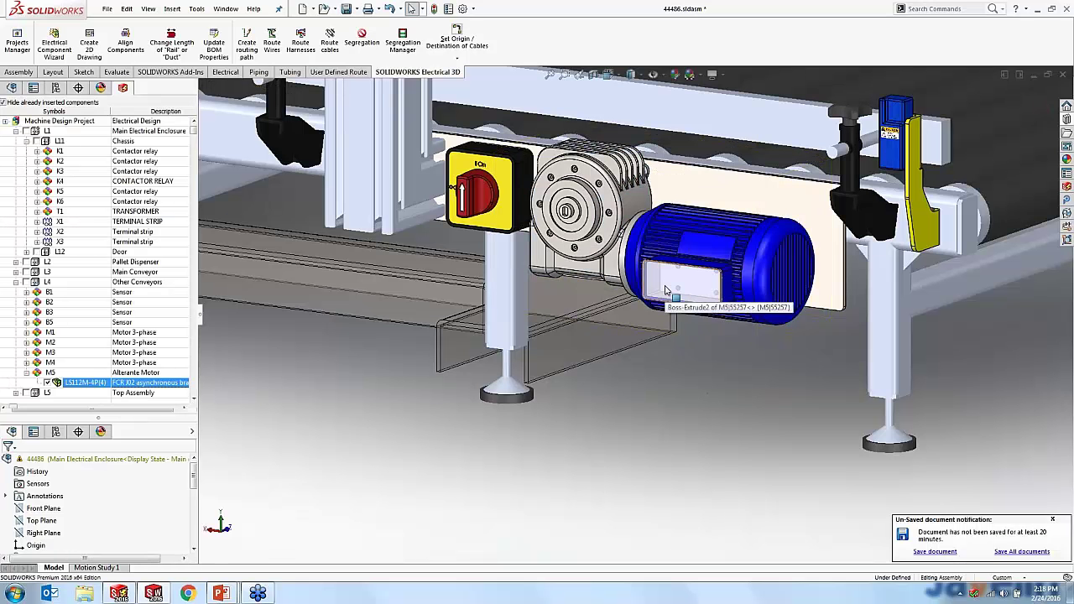
left_click(85, 376)
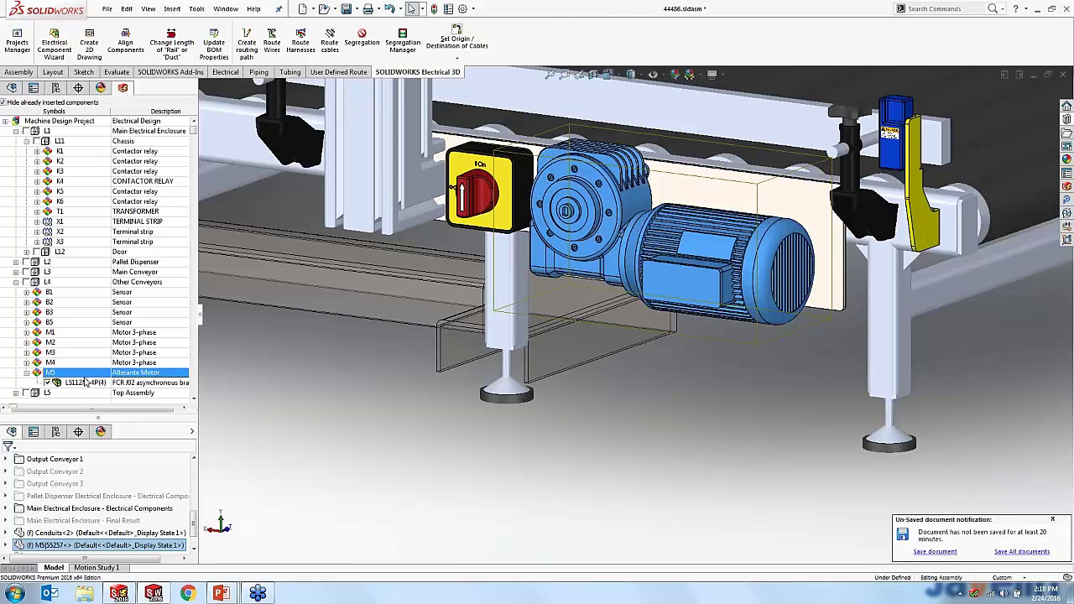
left_click(85, 382)
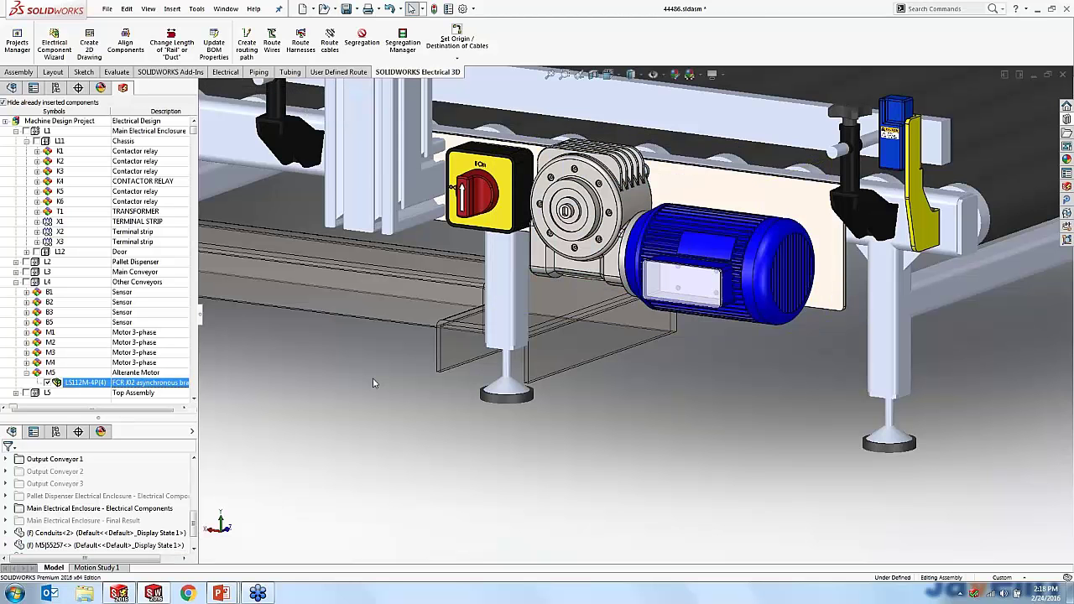
Insert contactor relay K4 at the left end of the empty third rail in the main electrical enclosure
scroll(374, 383, "up", 2)
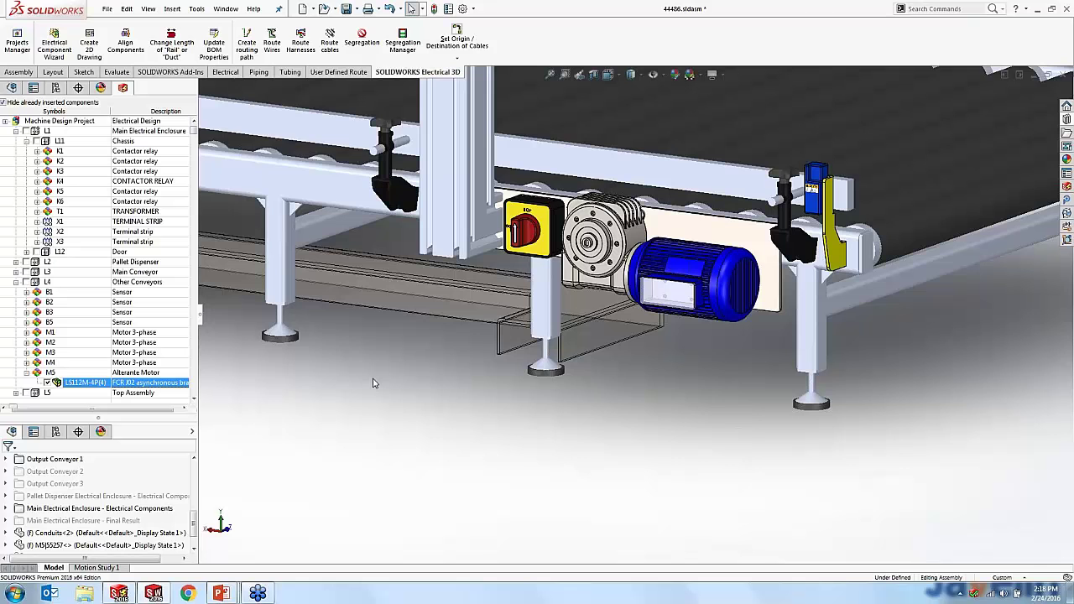
key("f")
scroll(685, 309, "down", 10)
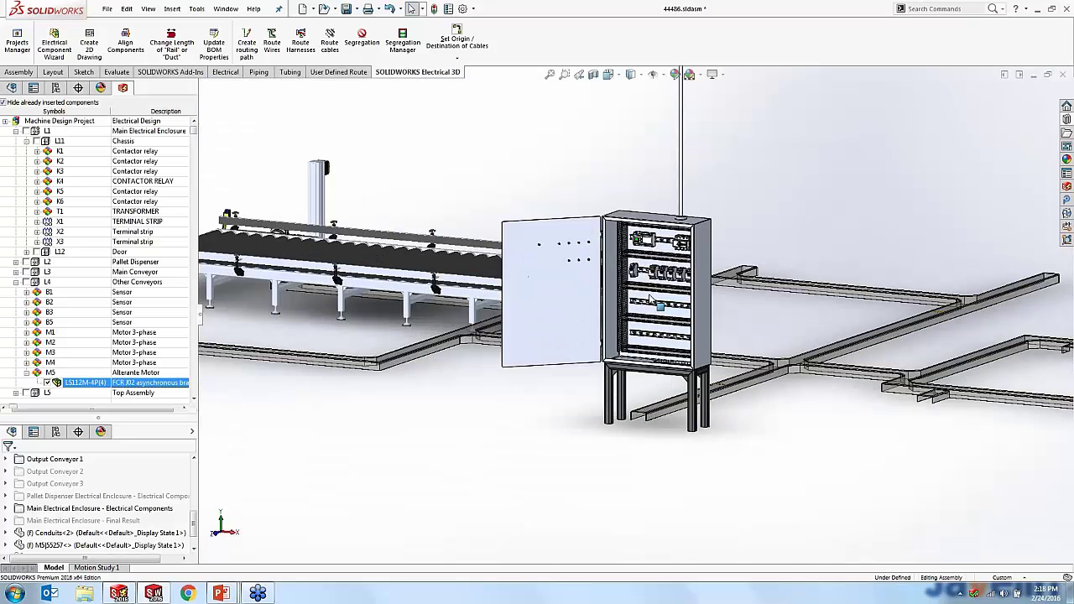
scroll(685, 309, "down", 2)
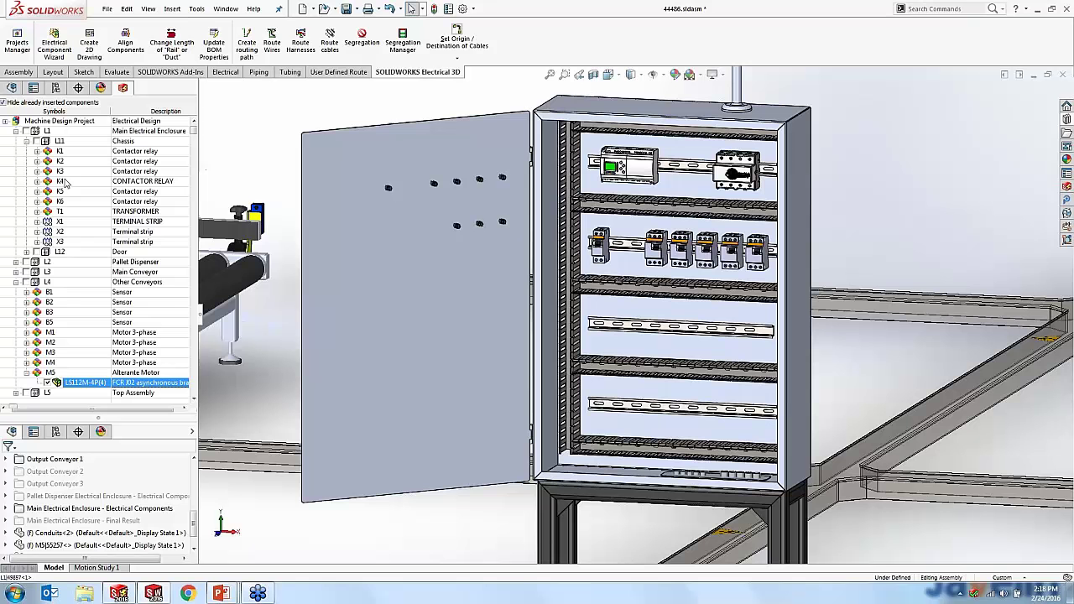
left_click(624, 292)
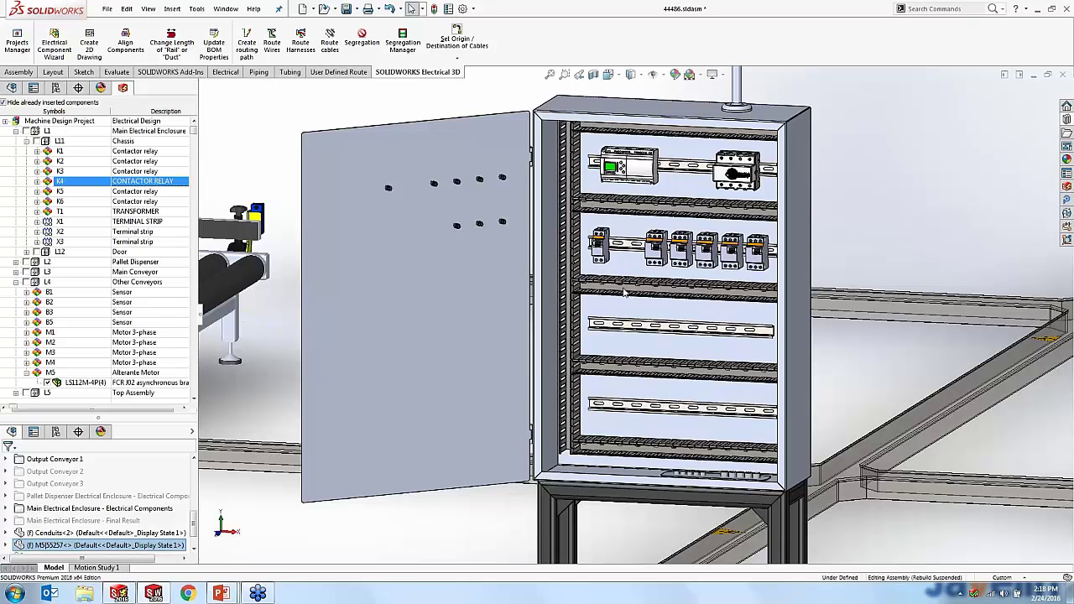
left_click_drag(609, 289, 601, 327)
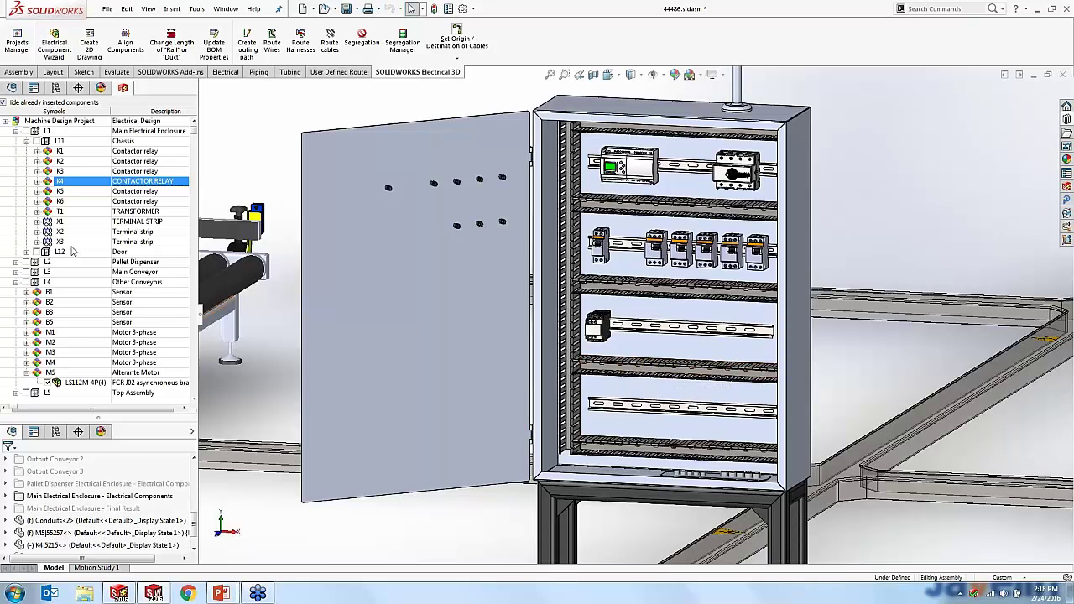
Insert the terminals of terminal strip X1 on the enclosure's lowest rail, running right with 0.00 mm spacing
right_click(60, 223)
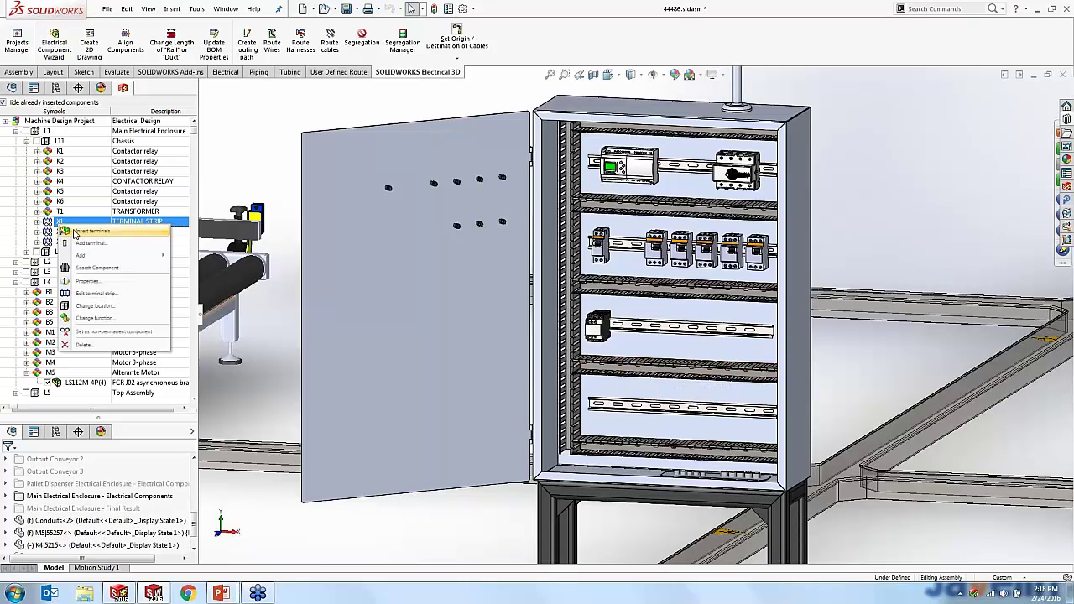
left_click(88, 232)
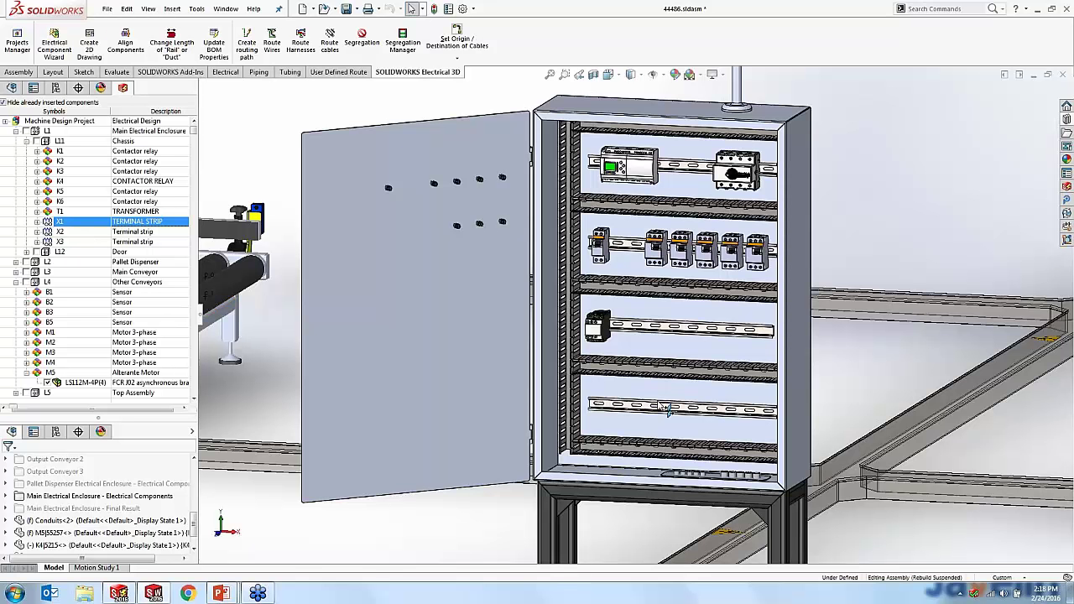
left_click(667, 409)
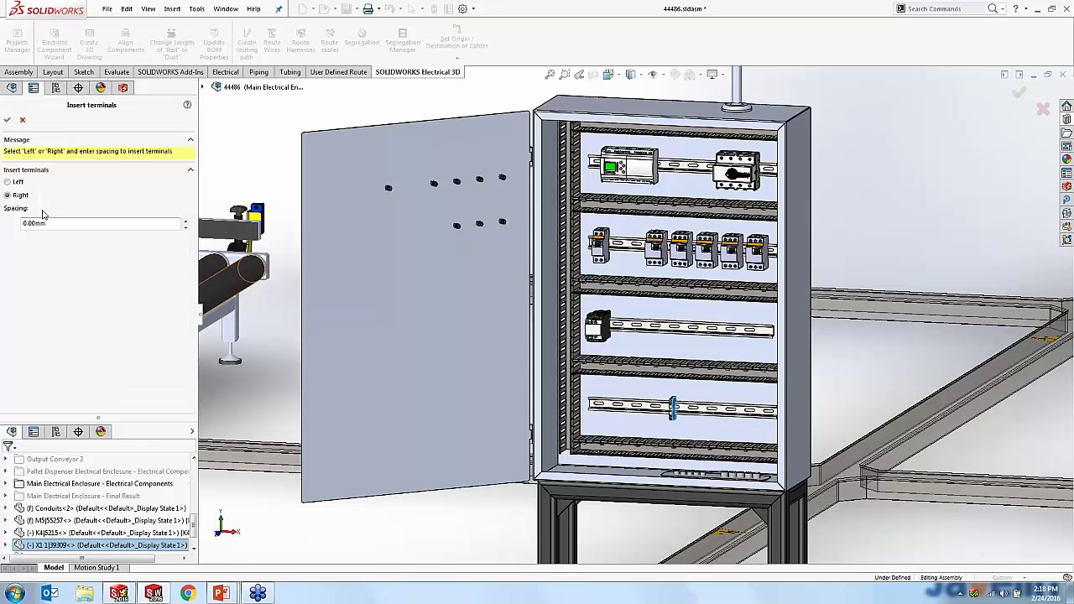
left_click(6, 120)
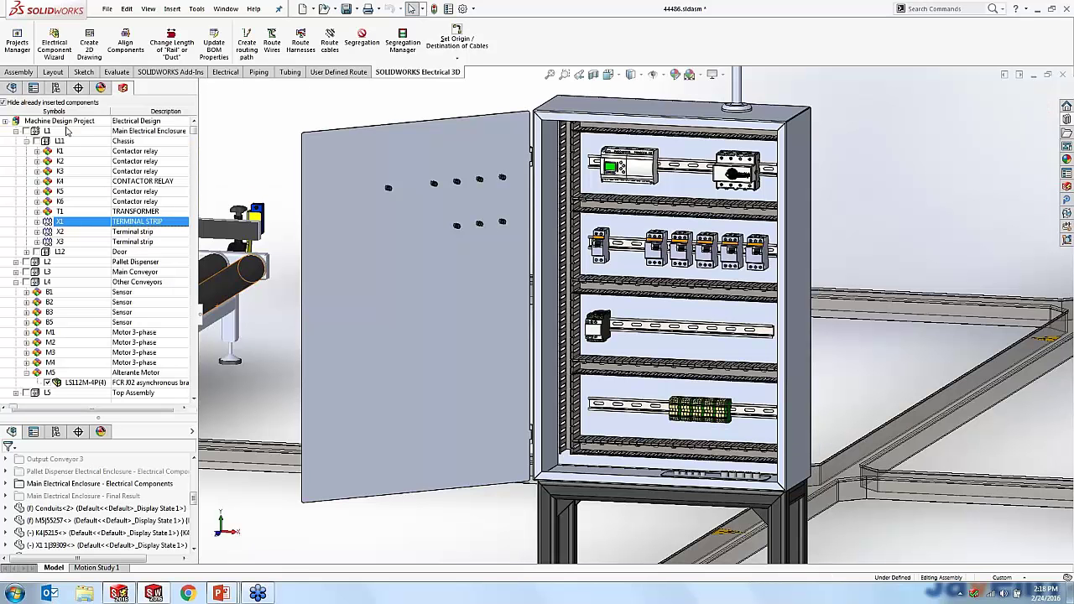
Refresh the component tree with already inserted components hidden, and expand the L1 and L11 Chassis locations
left_click(3, 101)
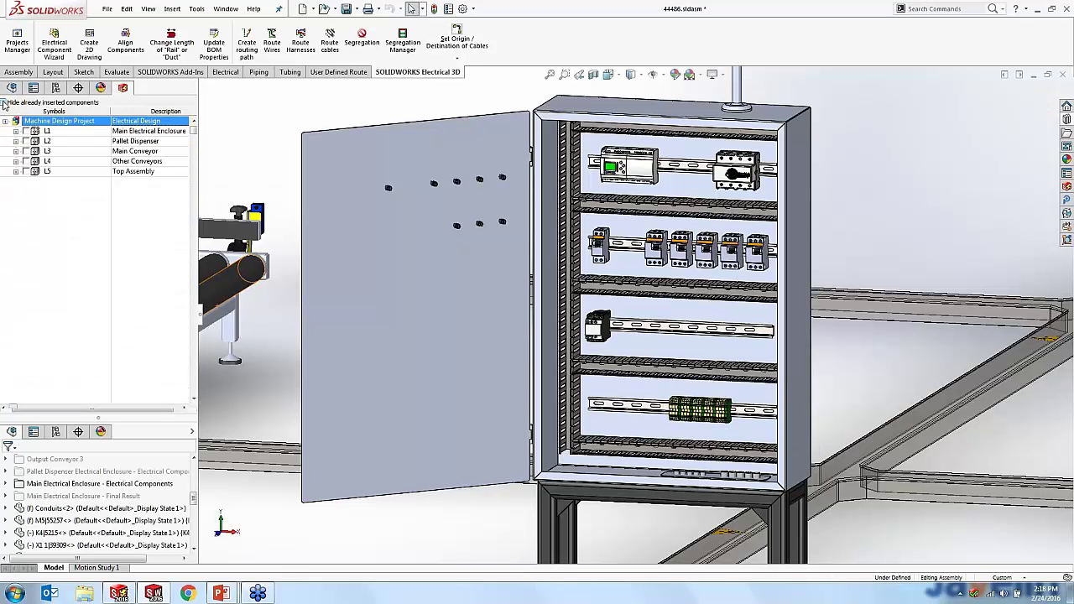
left_click(16, 131)
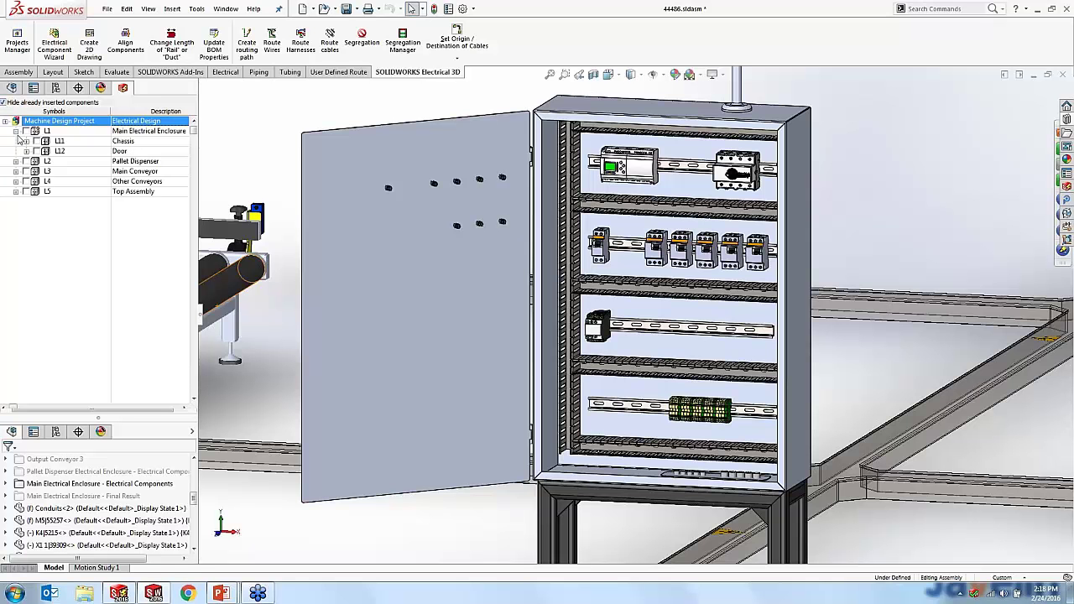
left_click(26, 141)
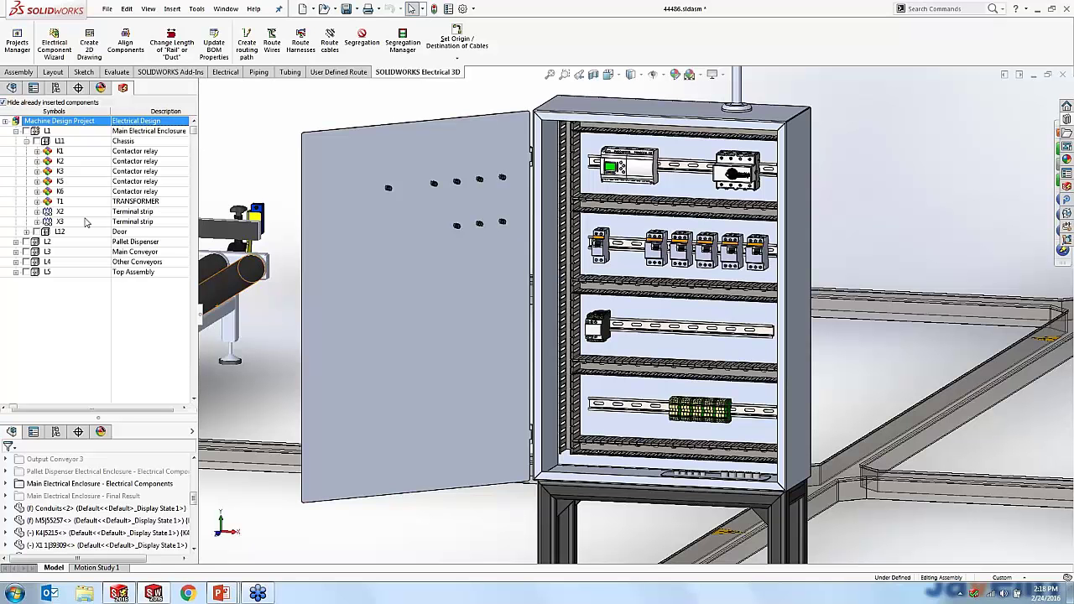
Insert contactor relays K1, K2, K3, K5 and K6 together on the third rail beside K4, running right with 0.25 in spacing
left_click(68, 156)
left_click(66, 193, "shift")
right_click(67, 195)
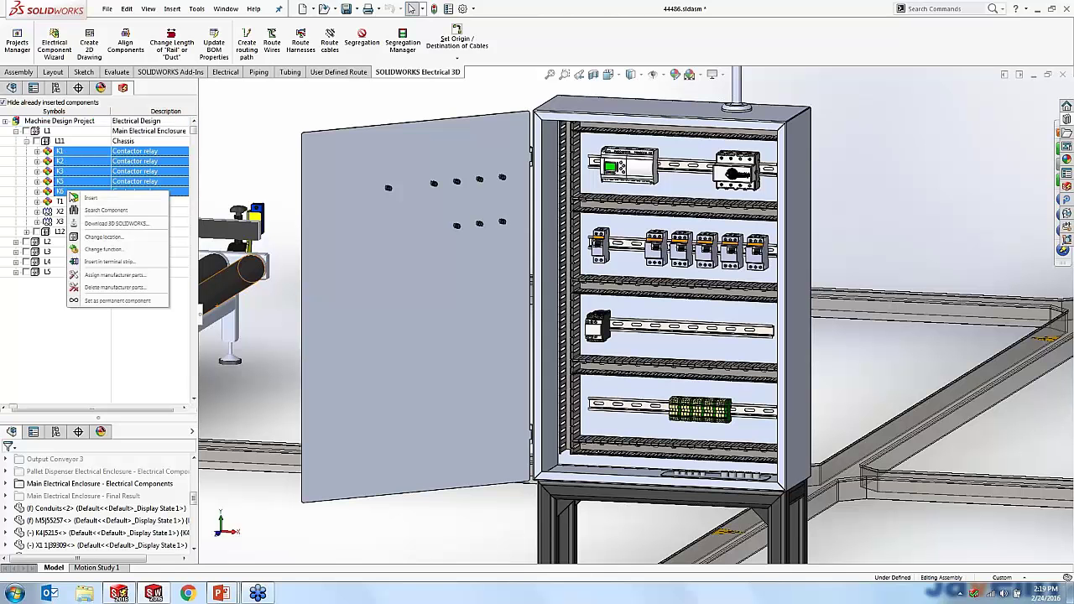
left_click(93, 202)
left_click(640, 406)
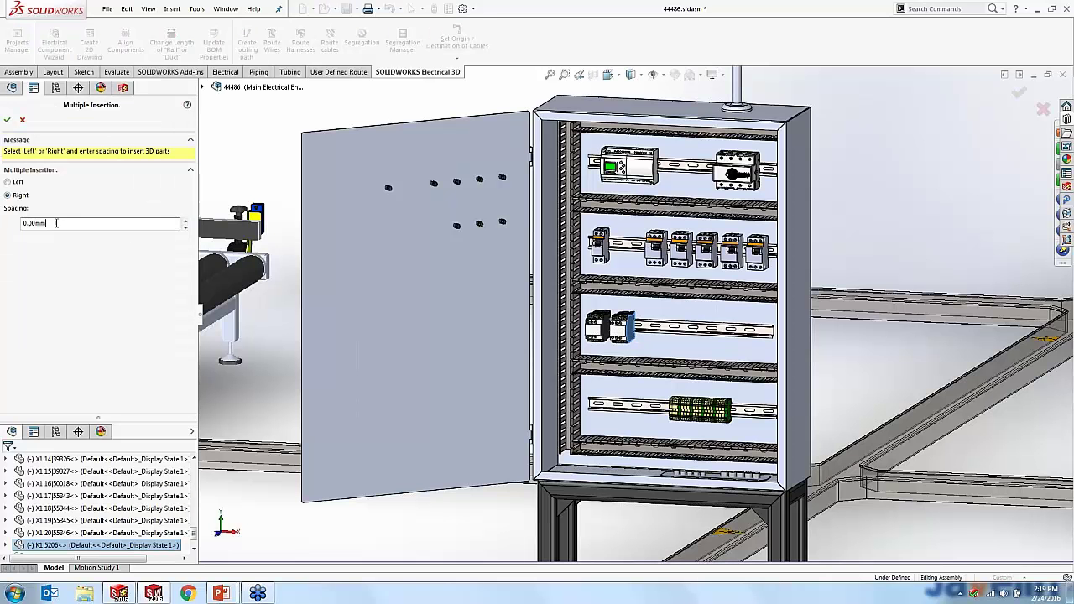
double_click(57, 223)
type("0.25in")
key("Tab")
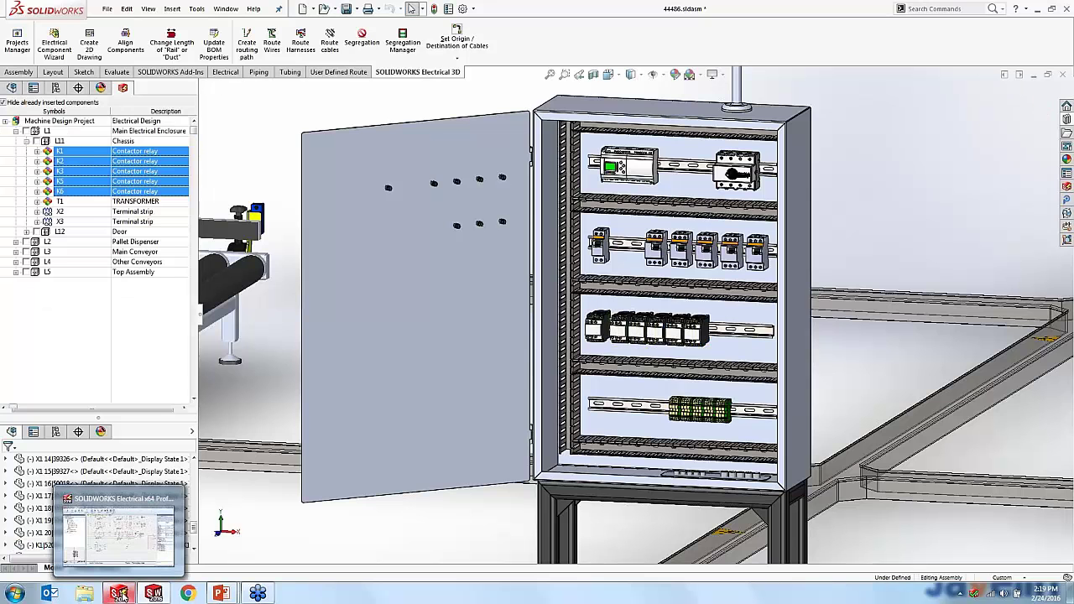
Switch to SOLIDWORKS Electrical and examine the component footprints in the 13 - Main Electrical Enclosure cabinet layout
left_click(120, 594)
double_click(57, 243)
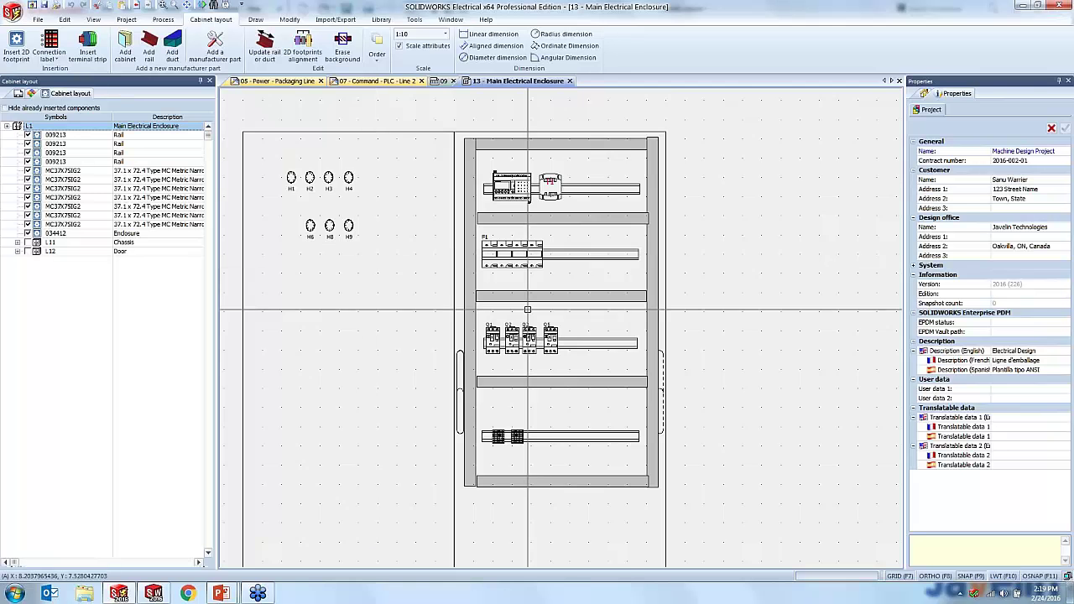
scroll(486, 317, "down", 1)
scroll(487, 341, "up", 2)
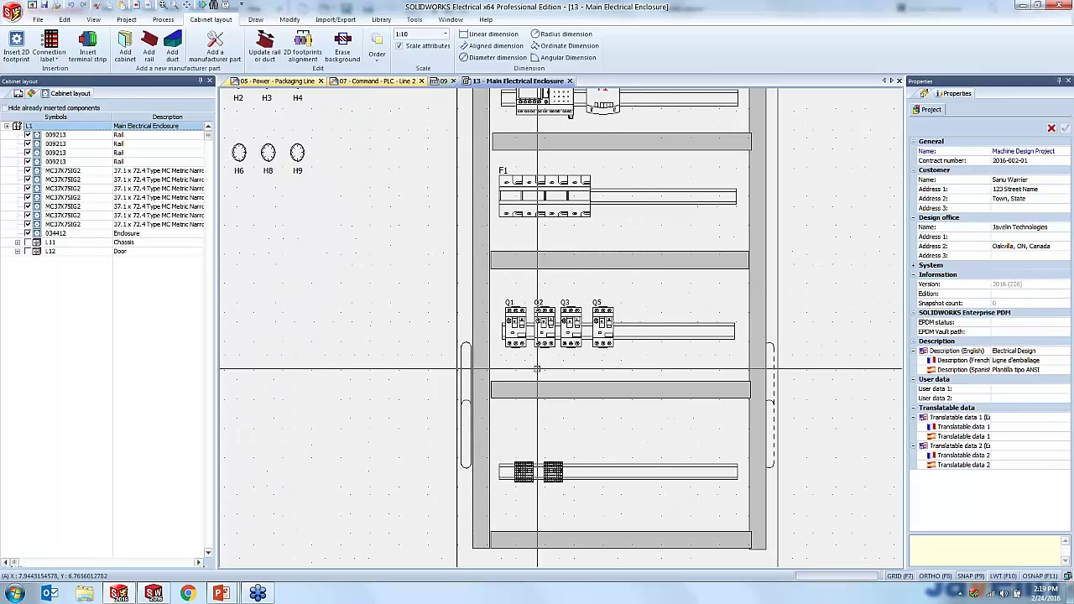
scroll(546, 410, "down", 1)
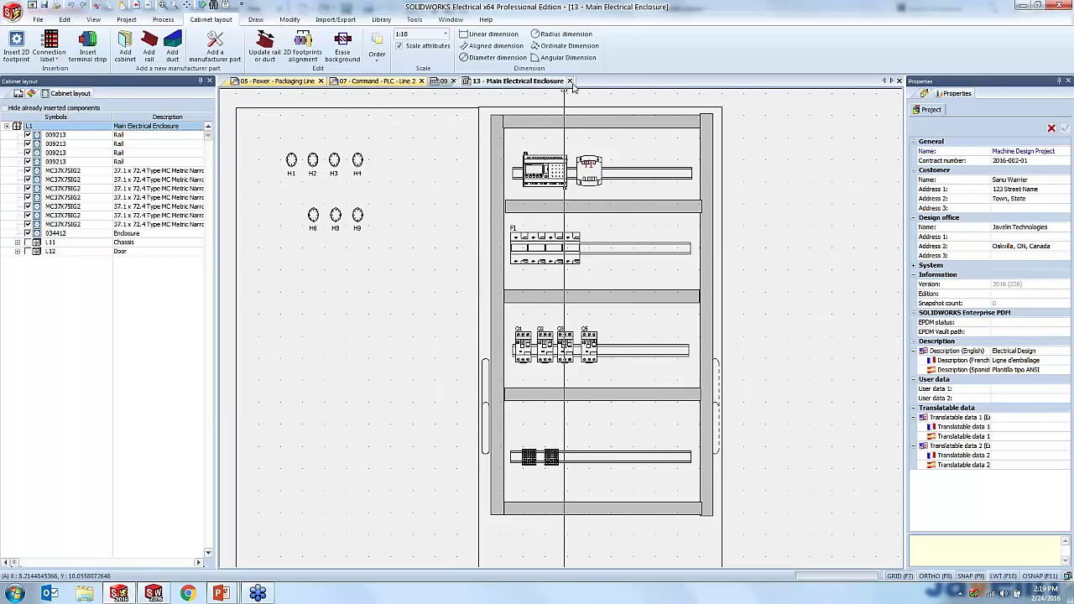
Close the Main Electrical Enclosure drawing and switch to the PowerPoint slide show at "How Did We Help ?"
left_click(569, 81)
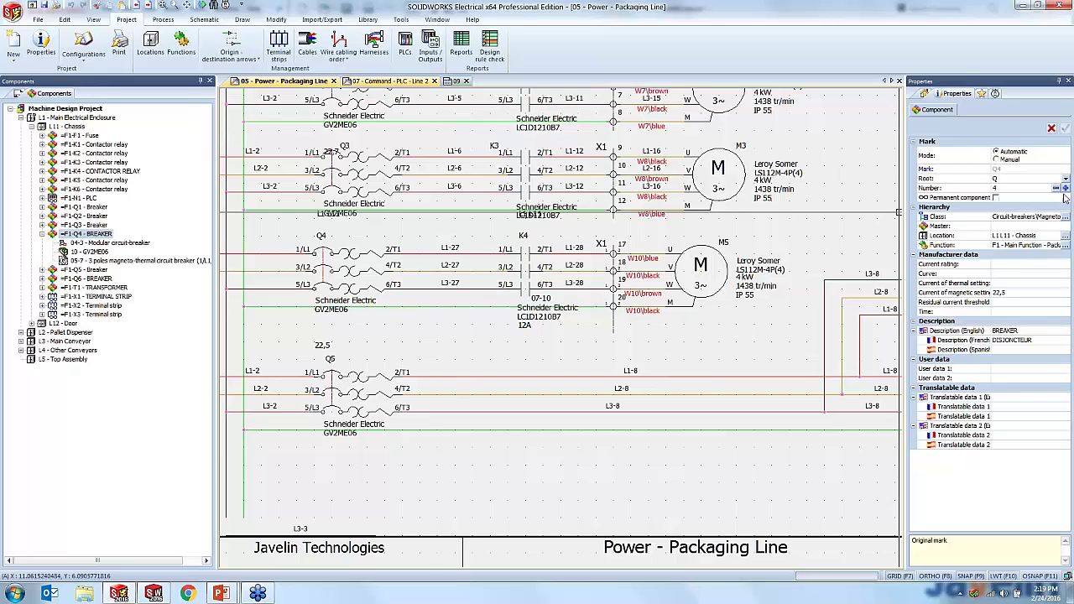
mouse_move(221, 593)
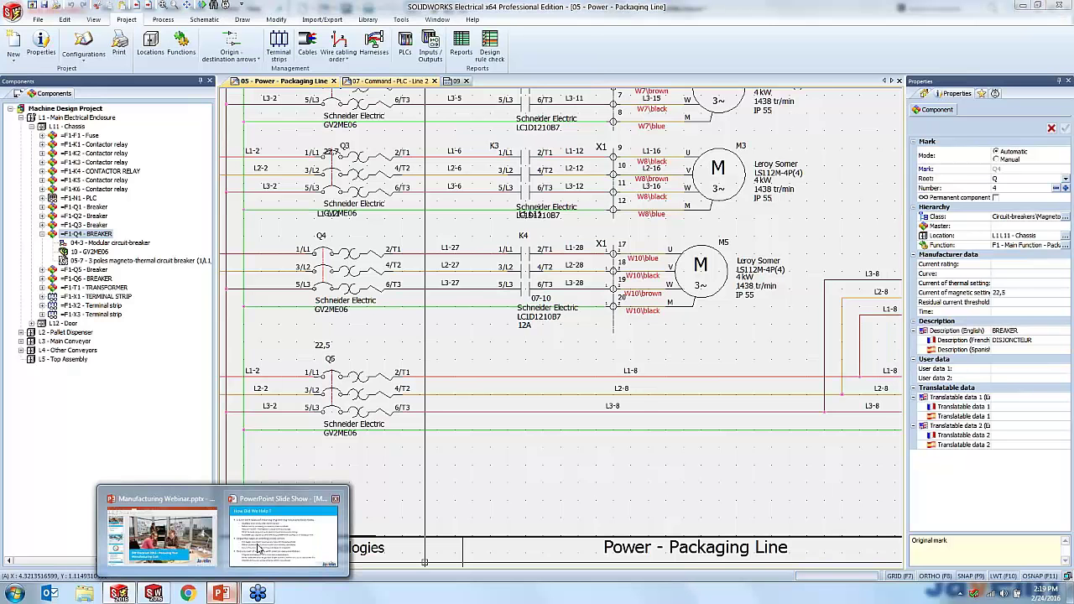
left_click(260, 550)
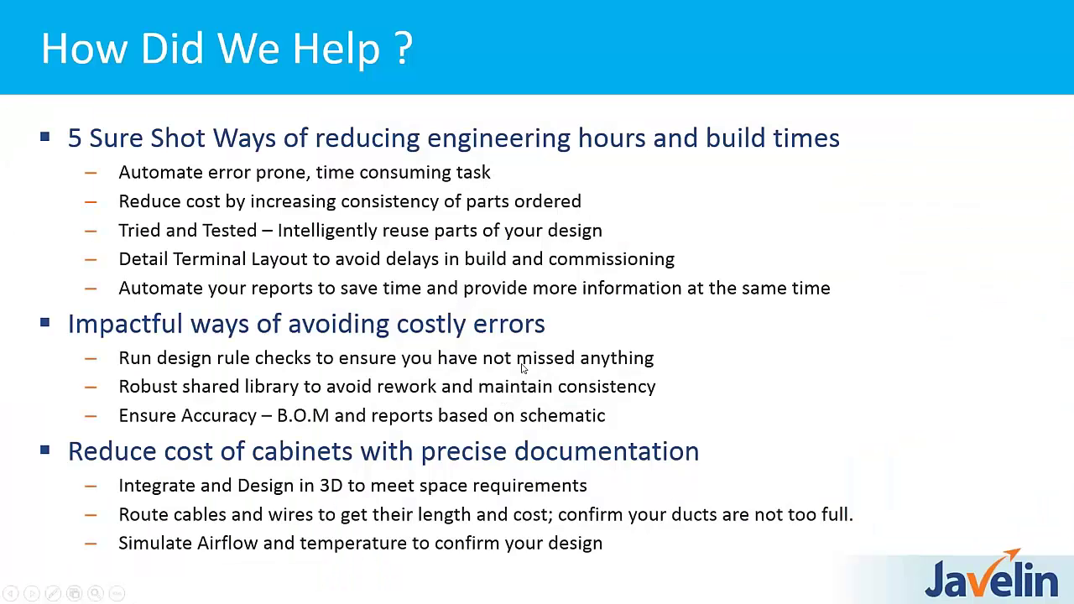
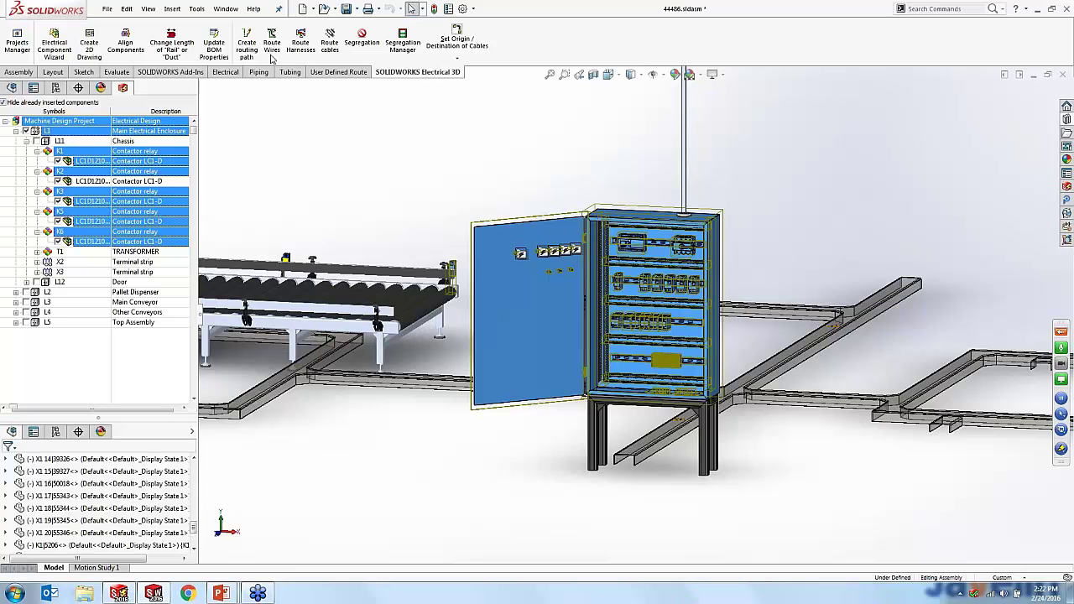
Route the wires of the selected enclosure components as a 3DSketch route drawn with lines and tangency
left_click(272, 47)
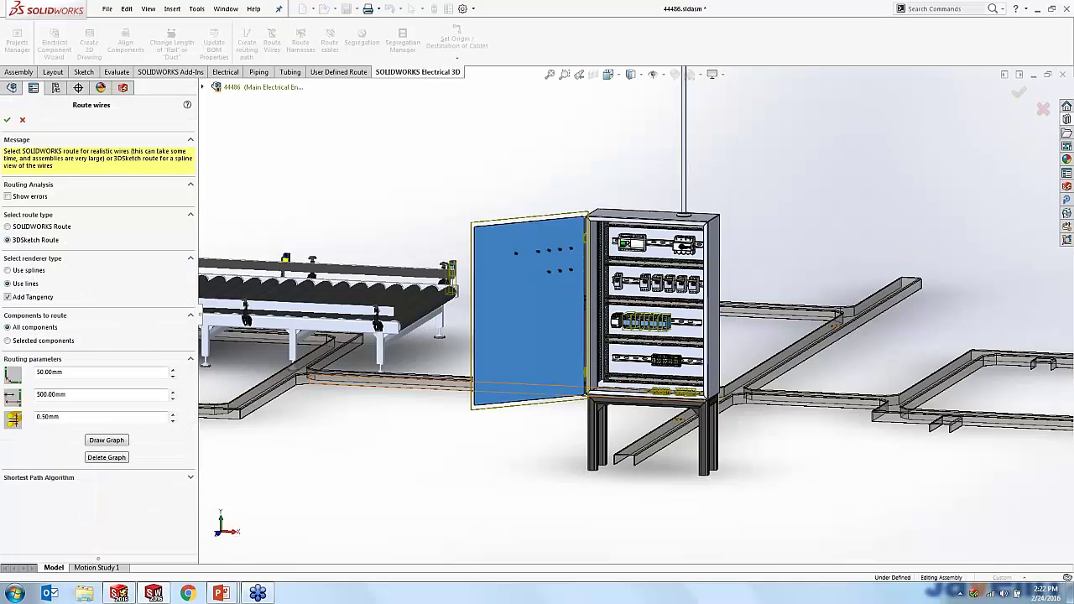
left_click(8, 340)
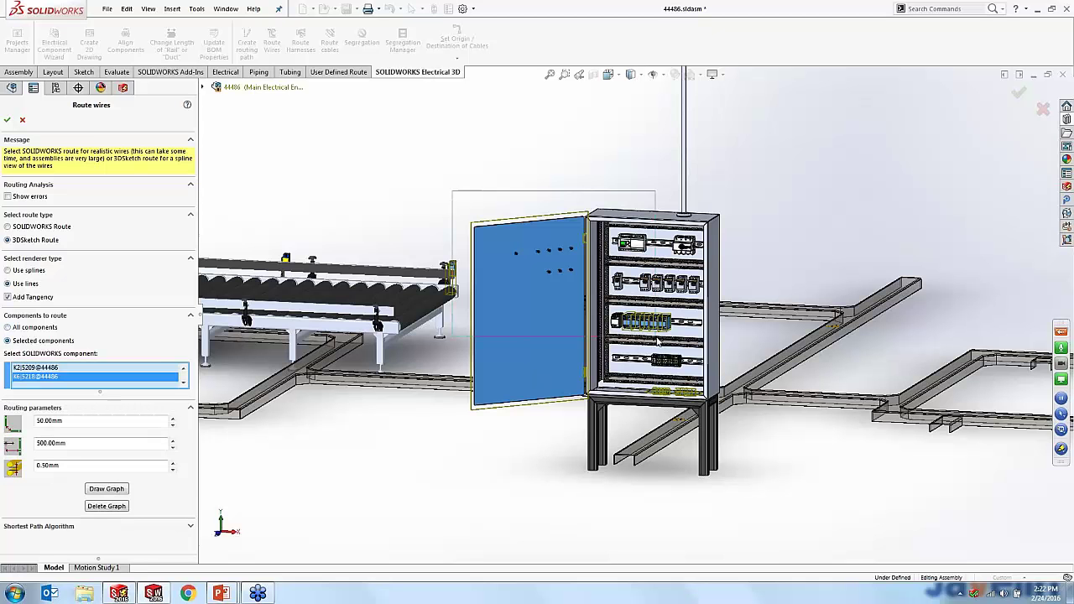
left_click(709, 252)
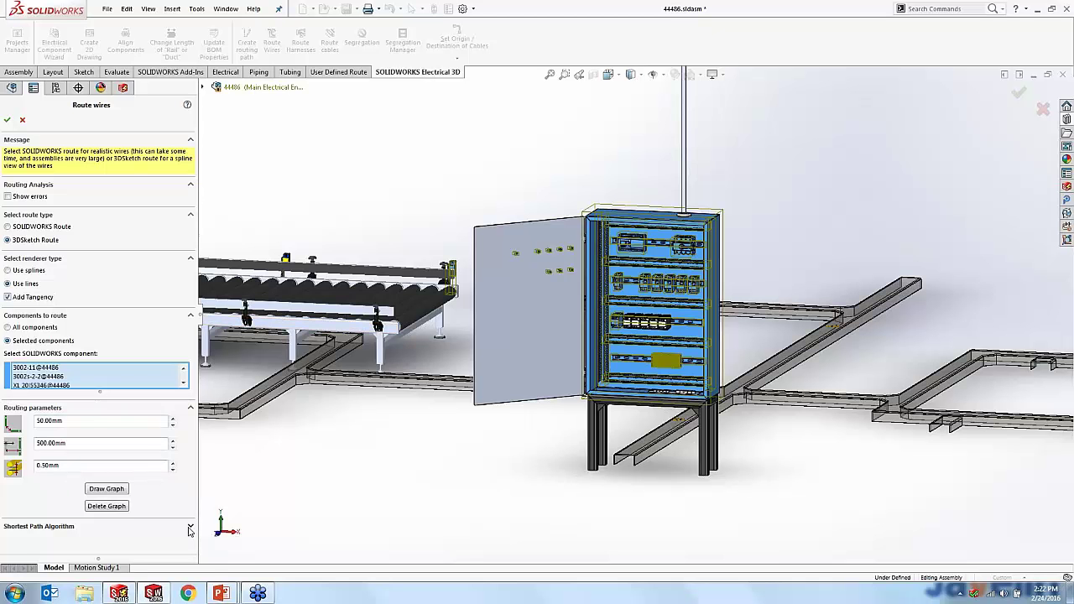
left_click(7, 120)
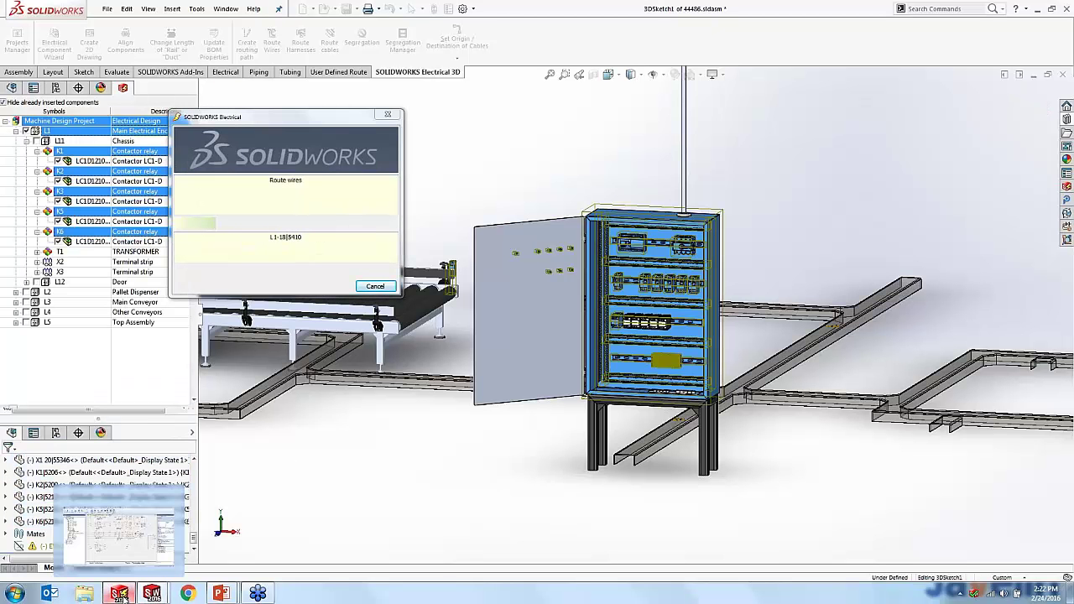
Switch to SOLIDWORKS Electrical, maximize the report manager and examine the Wago 2001-1201 terminal row in the bill of materials sorted by reference
left_click(119, 594)
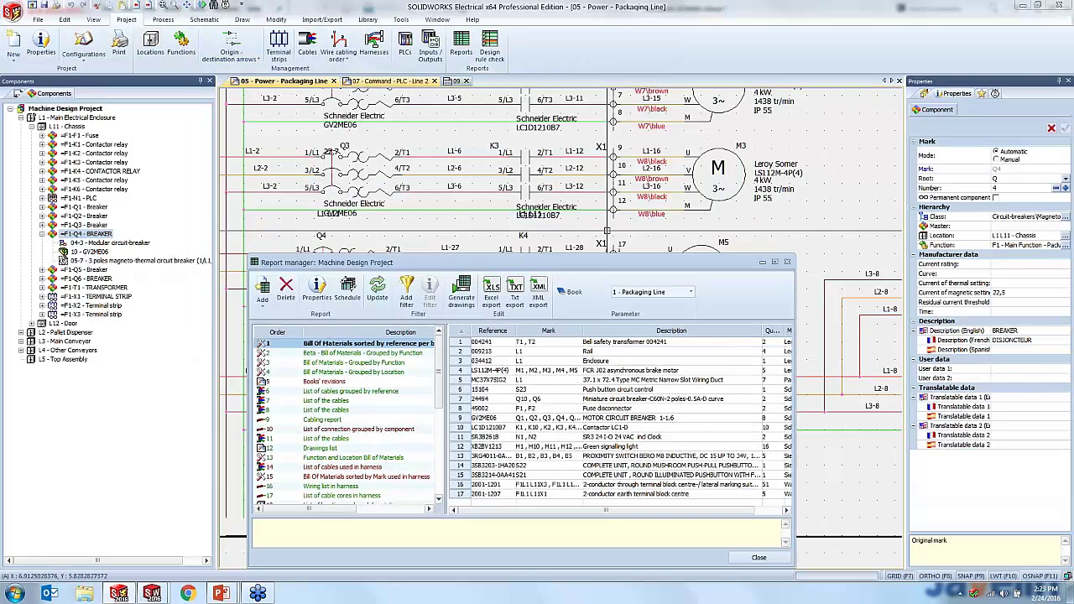
left_click_drag(607, 265, 547, 1)
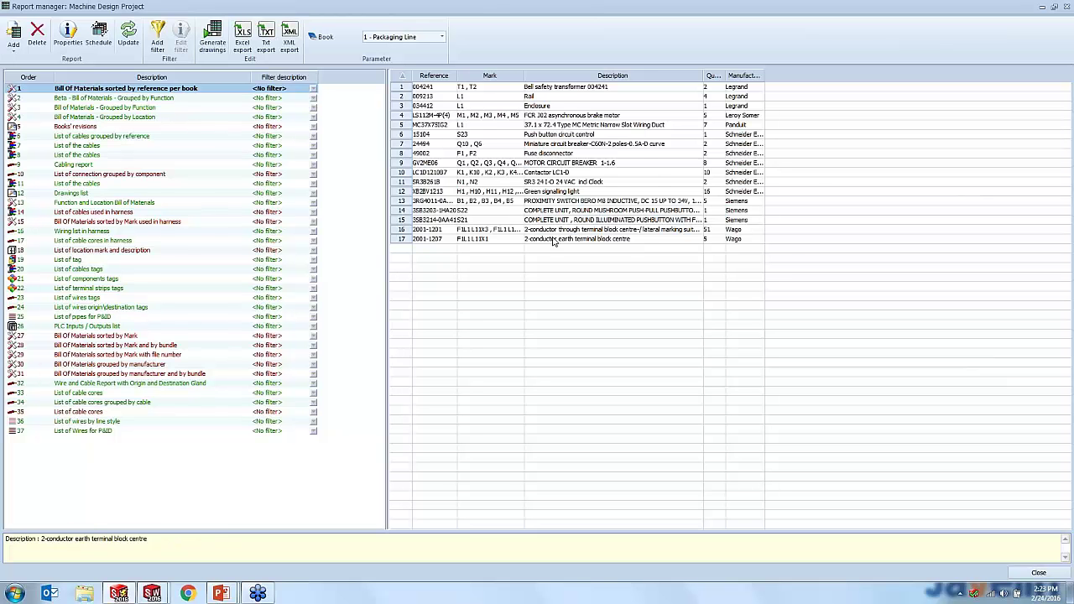
left_click(446, 230)
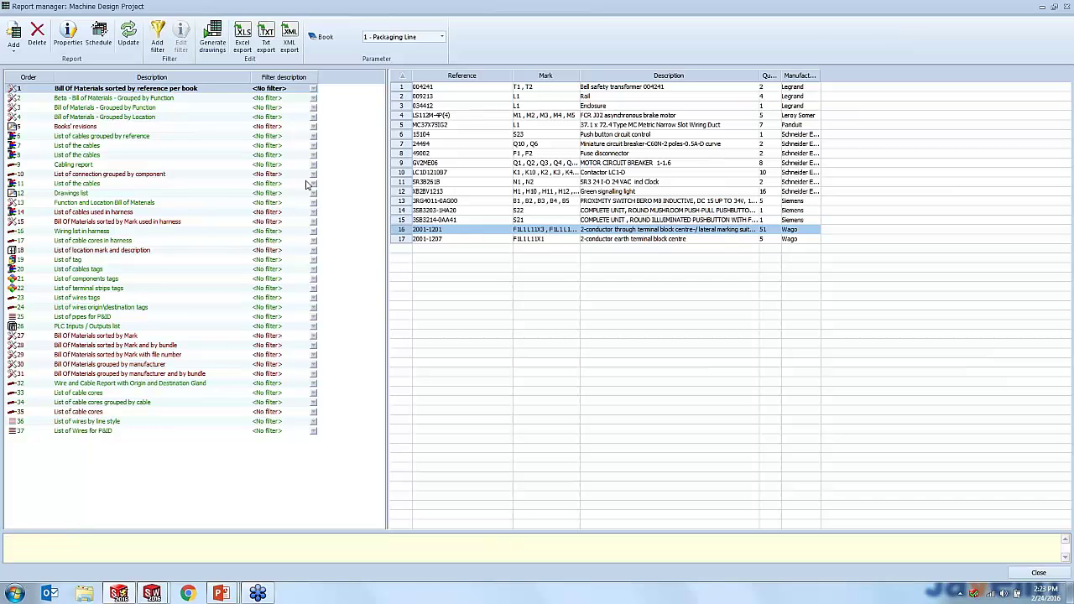
Review the bills of materials grouped by function and by location, the wiring list in harness and the list of the cables
left_click(165, 99)
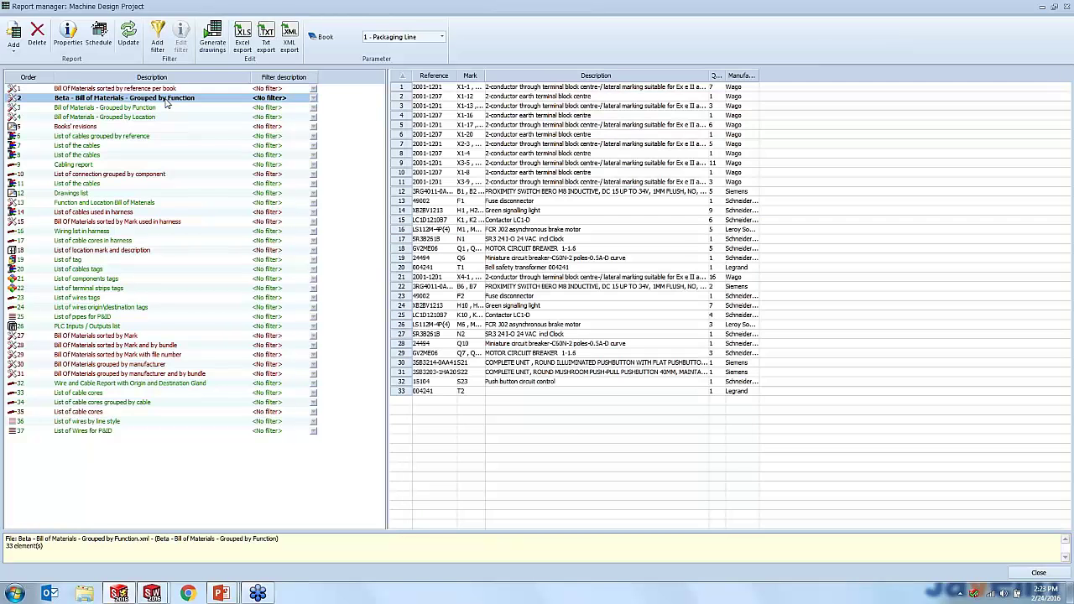
left_click(141, 120)
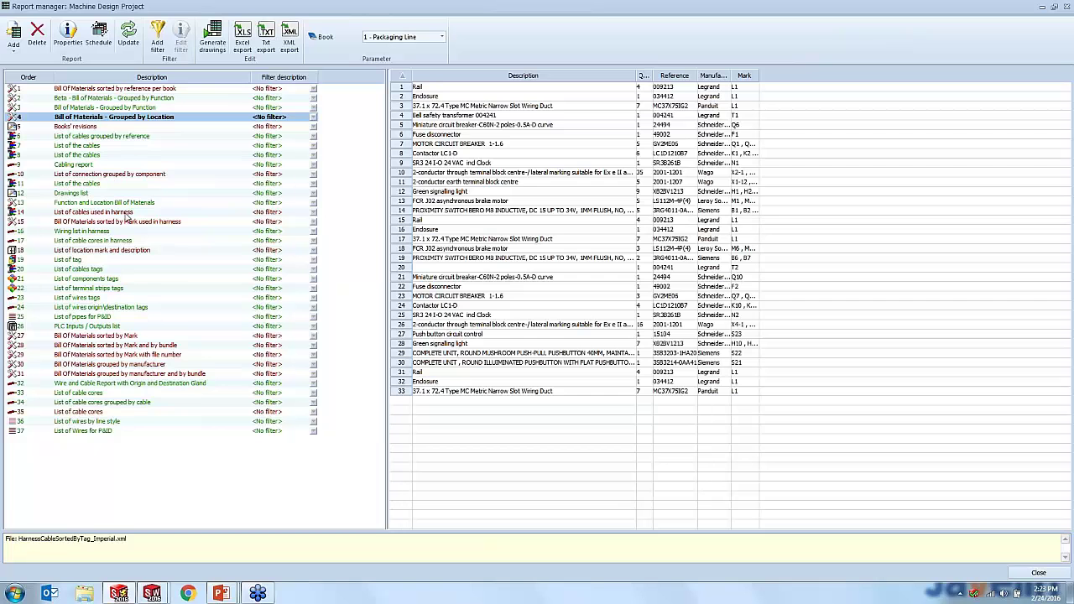
left_click(88, 237)
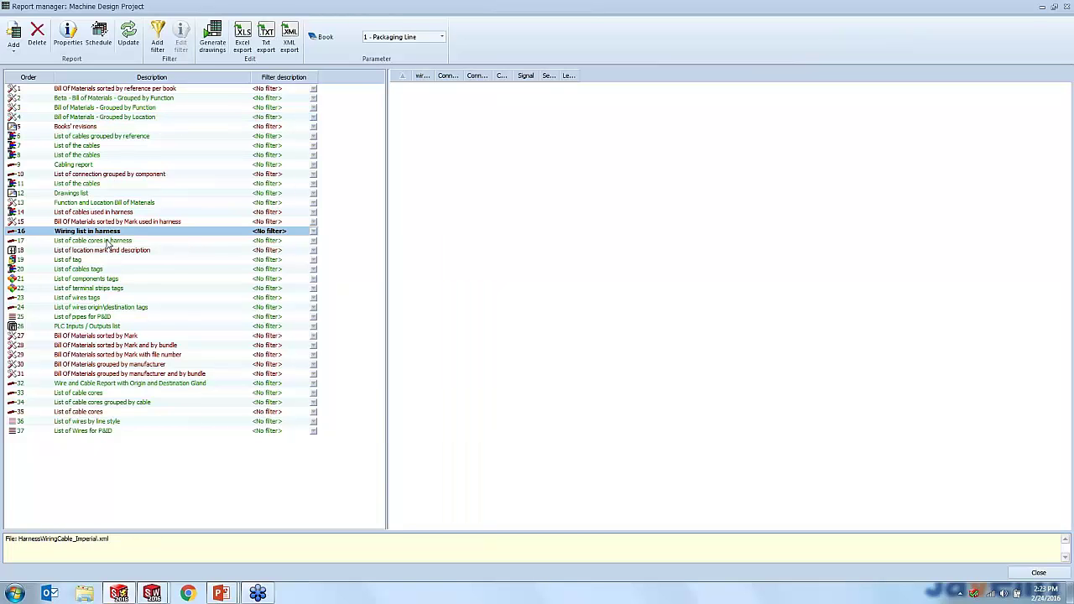
left_click(92, 157)
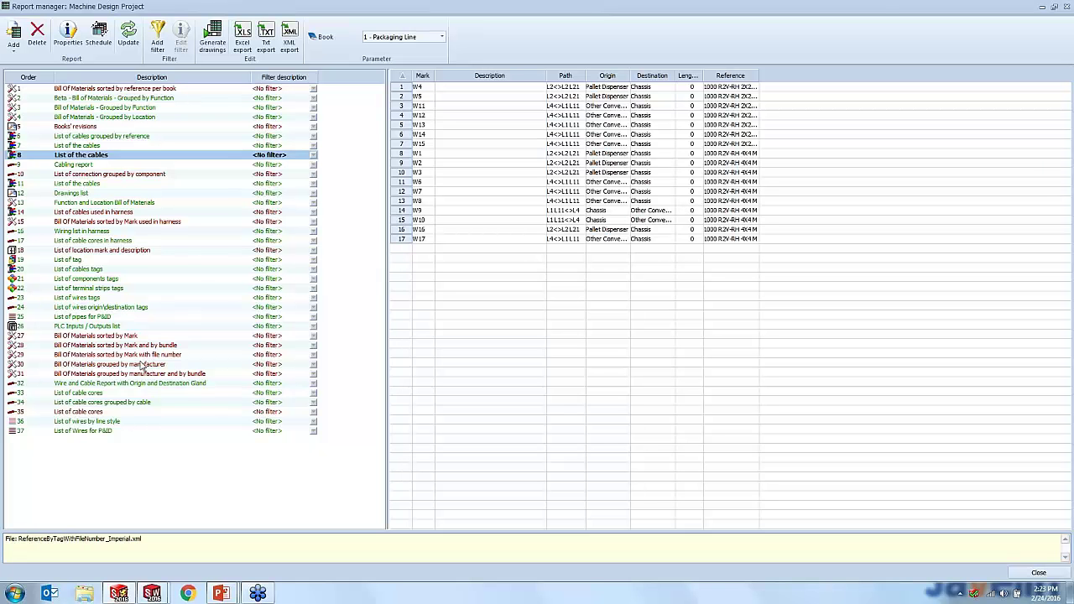
Open report 35, List of cable cores, widen its core columns and examine the rows for motor M5's cores
left_click(96, 412)
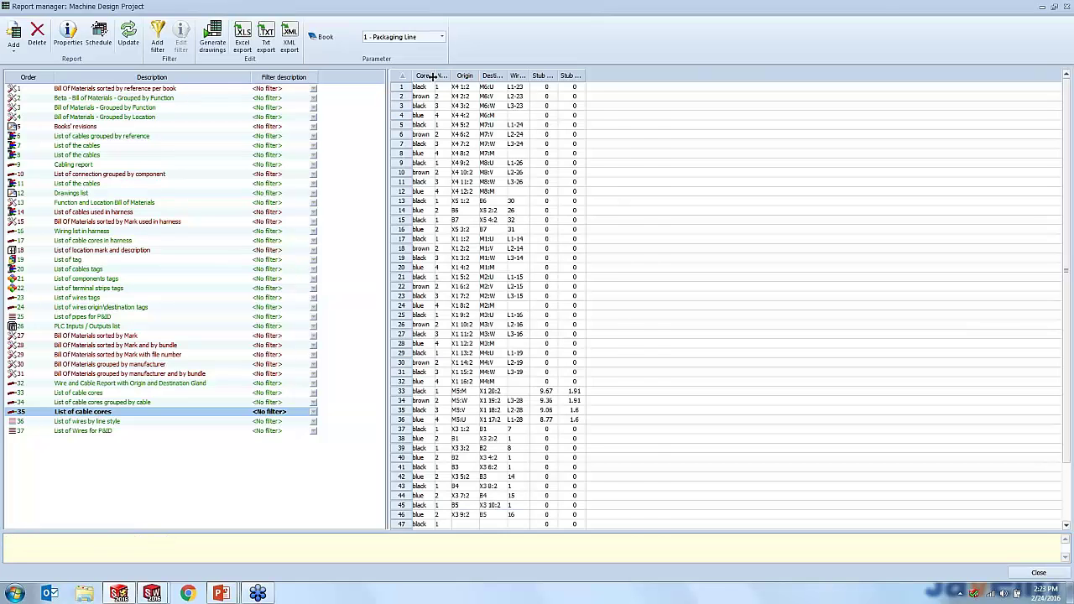
left_click_drag(432, 76, 522, 75)
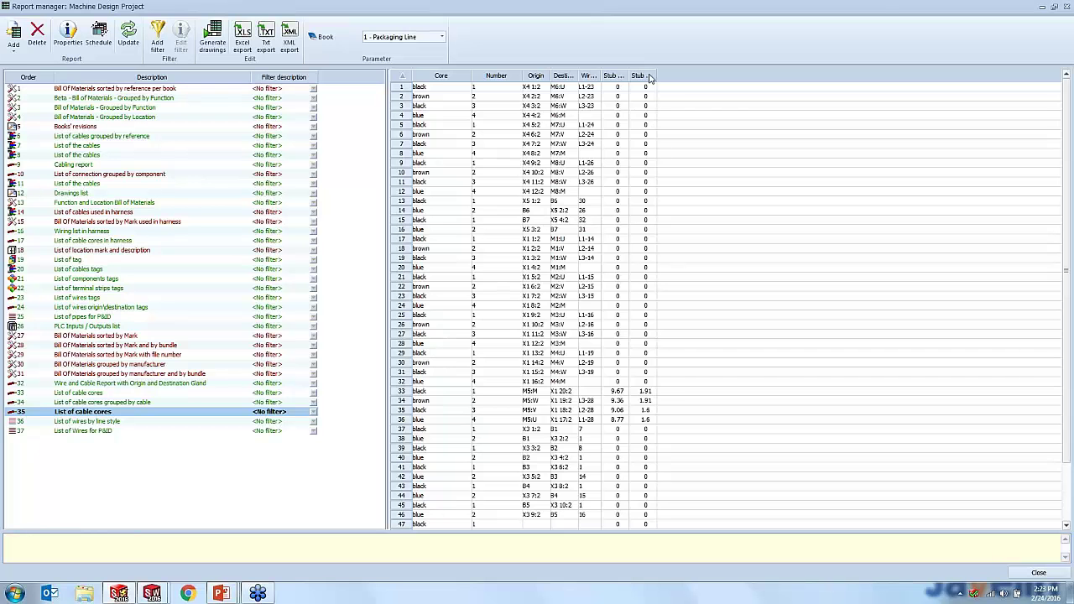
left_click(617, 391)
left_click(558, 420)
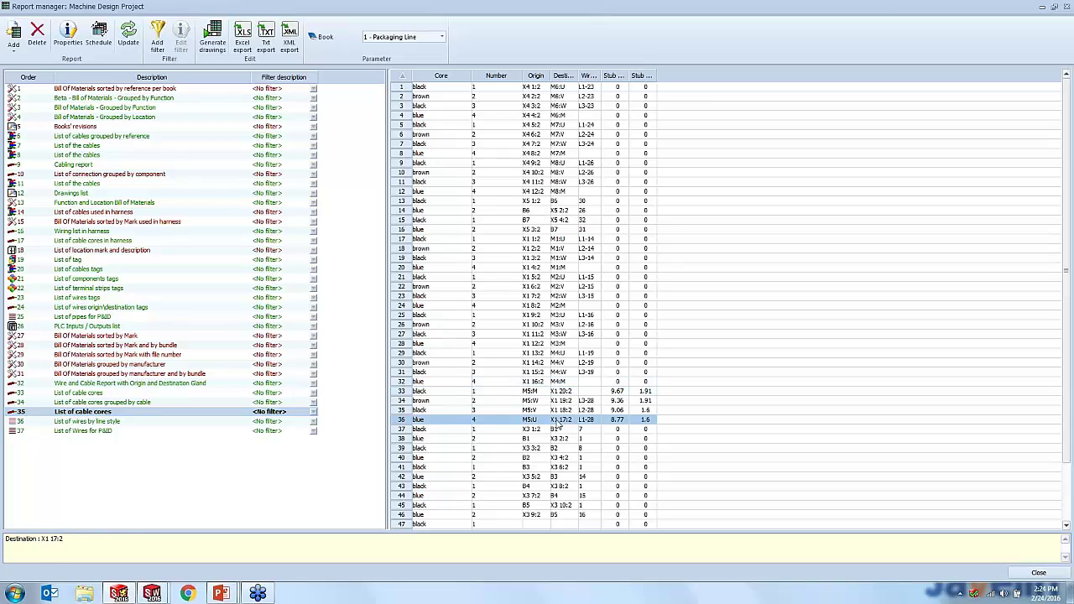
left_click(531, 391)
left_click(577, 421)
Open the List of wires by line style report, examine the routed wire lengths and preview the wire routing progress
left_click(110, 423)
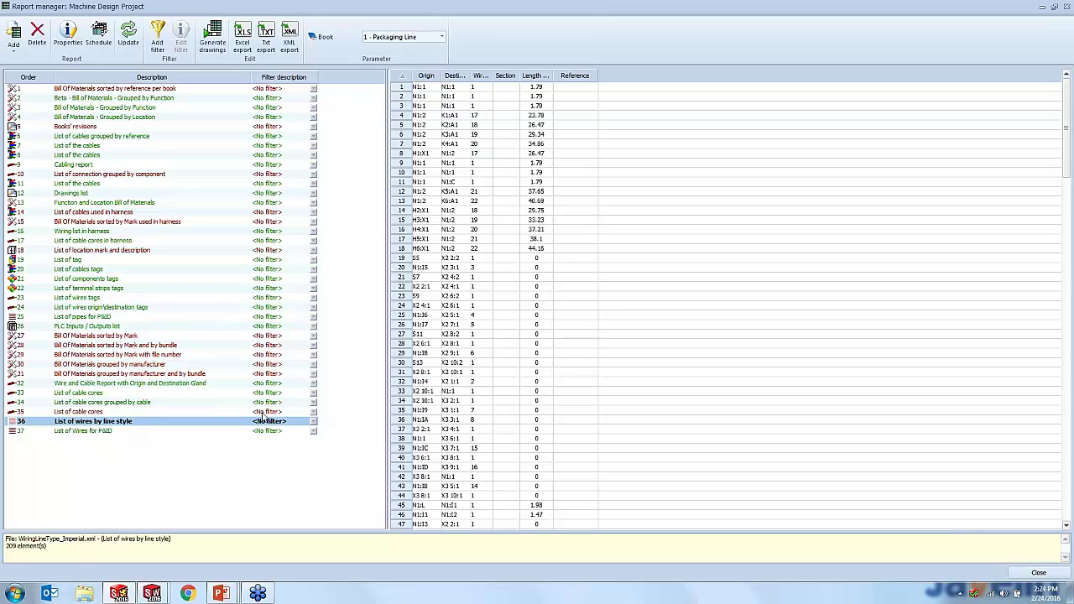
left_click(538, 87)
left_click(537, 249)
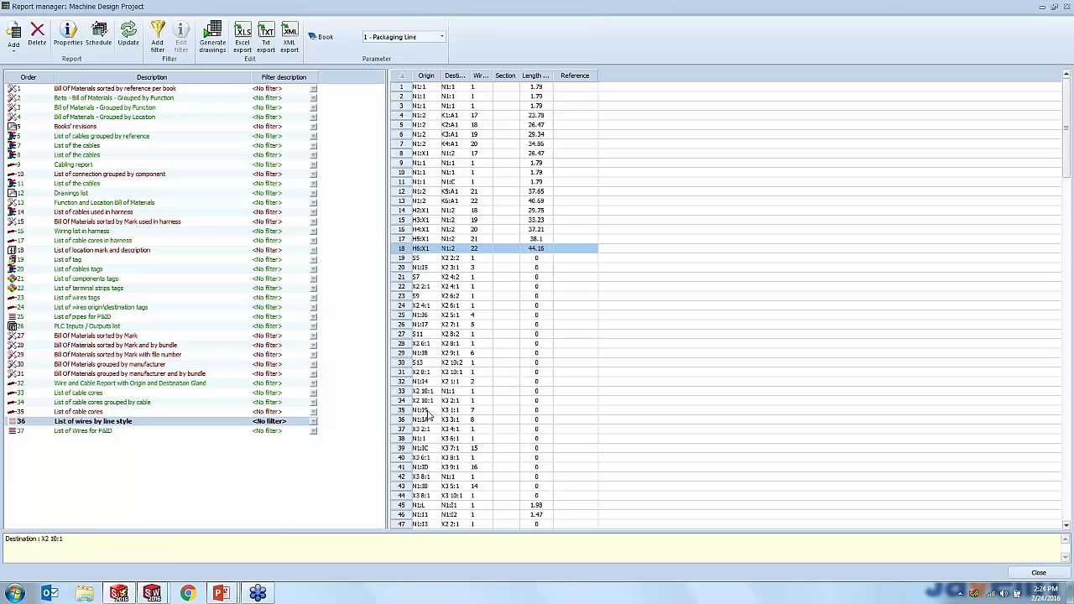
mouse_move(162, 596)
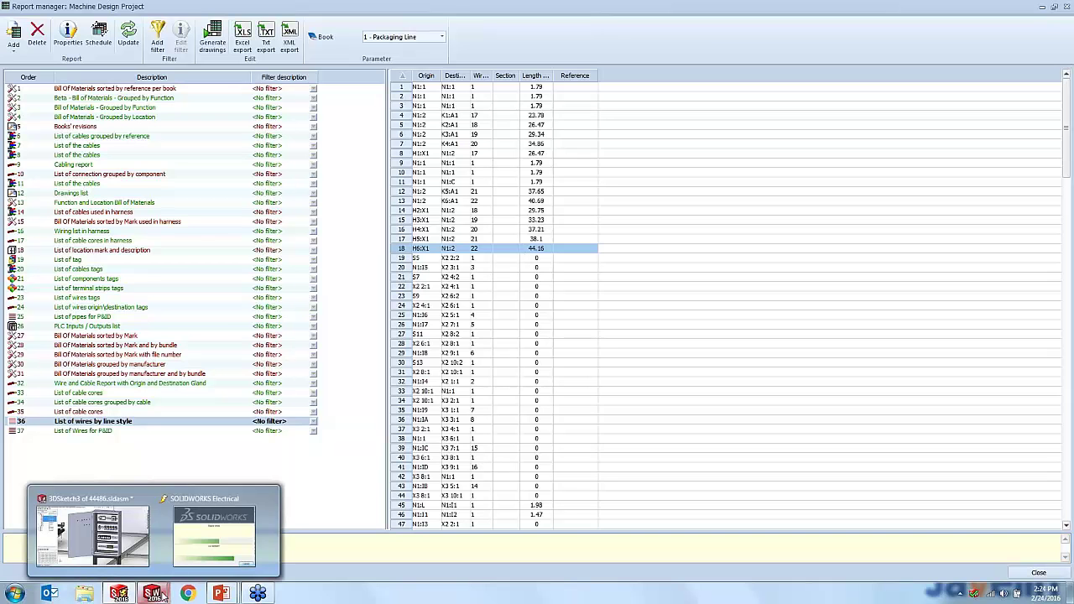
mouse_move(140, 563)
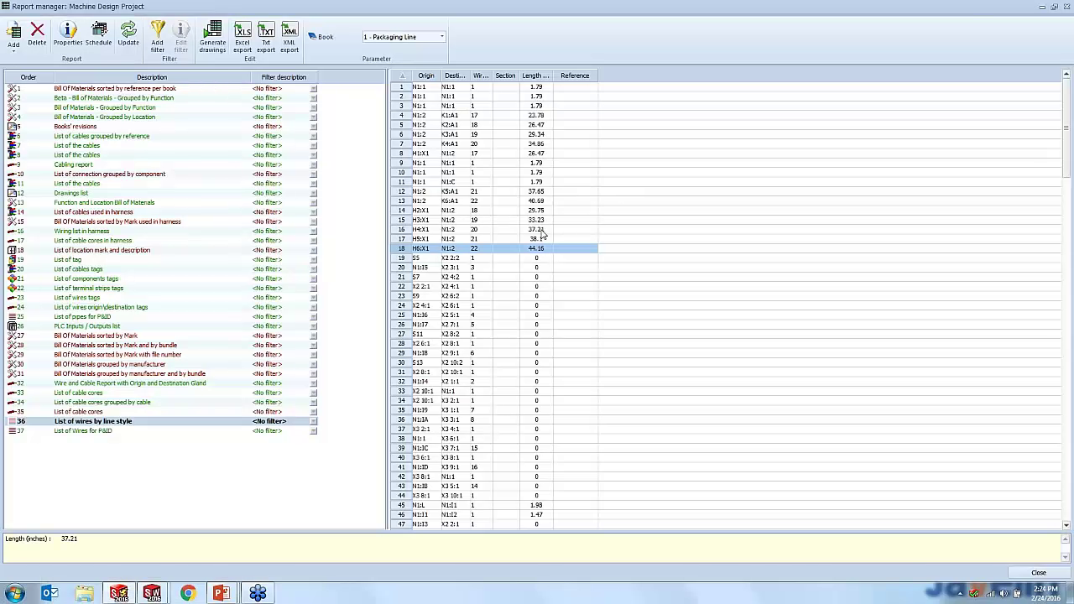
Examine the routed wire lengths through the rest of the List of wires by line style report, including the row for wire 20
left_click(542, 231)
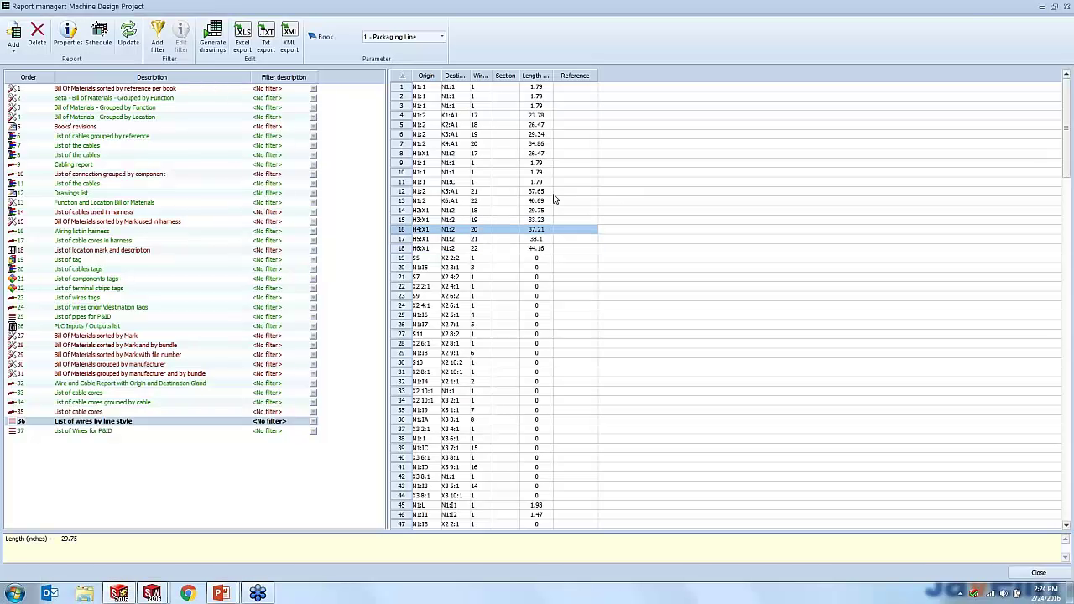
scroll(556, 470, "down", 19)
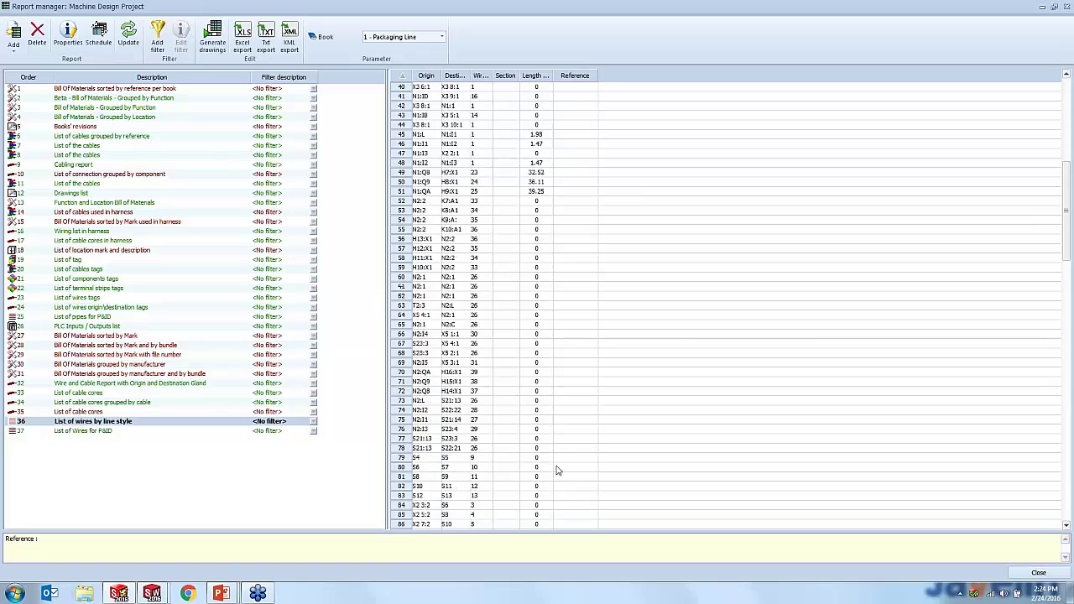
scroll(560, 306, "up", 1)
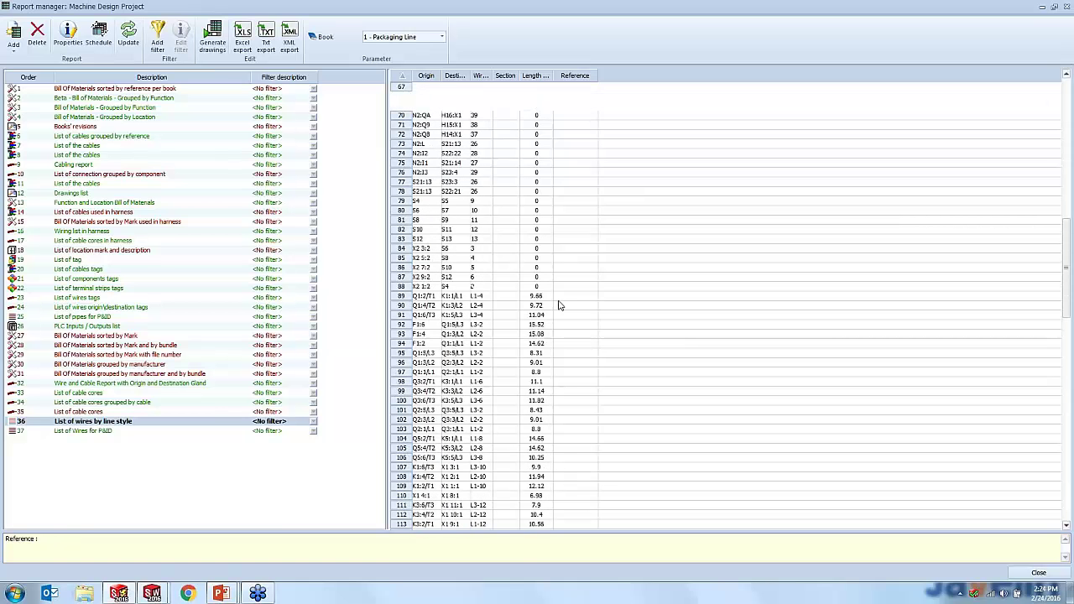
Generate the report drawings for the bill of materials sorted by reference per book, list of the cables and drawings list, and close the report manager
left_click(173, 471)
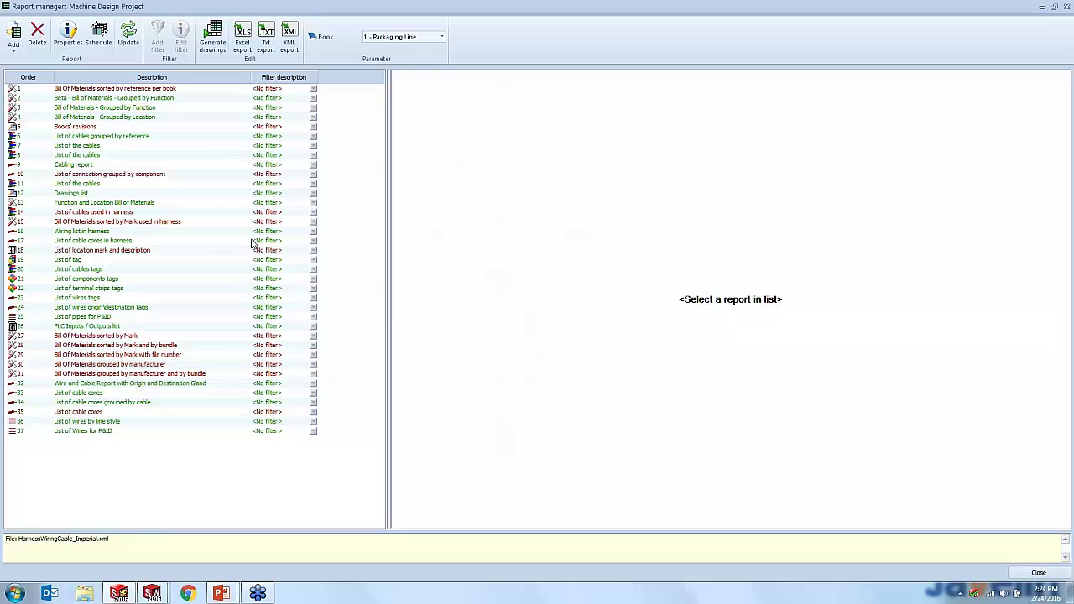
left_click(215, 39)
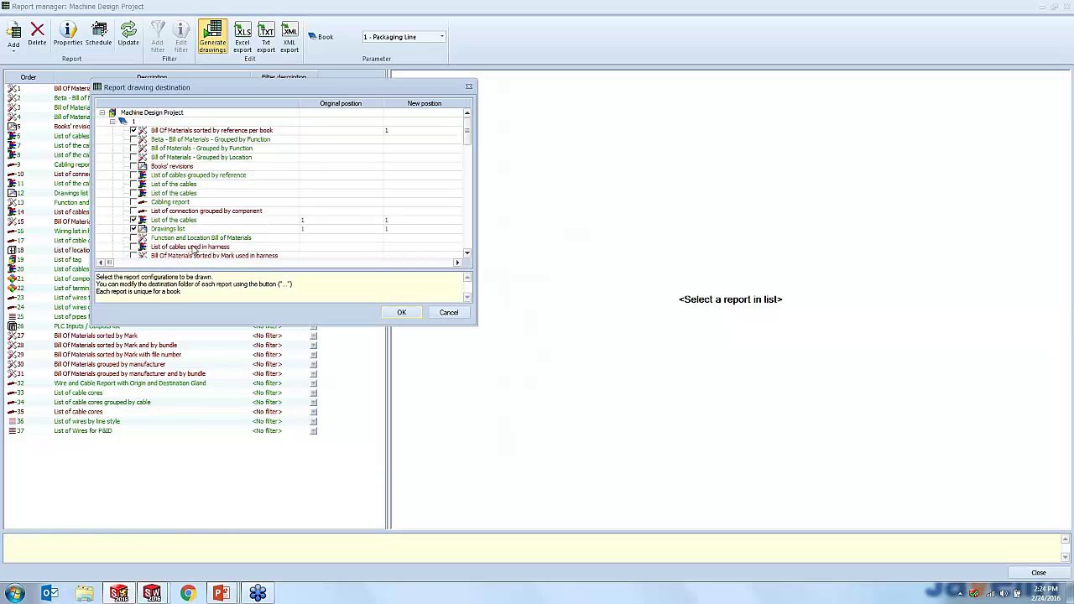
left_click(399, 313)
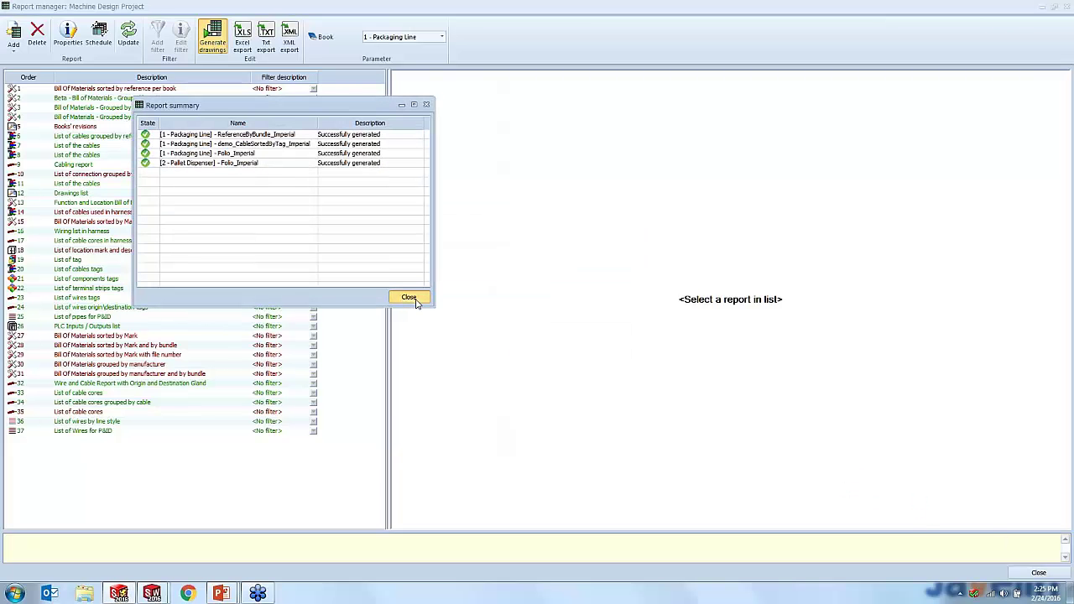
left_click(414, 299)
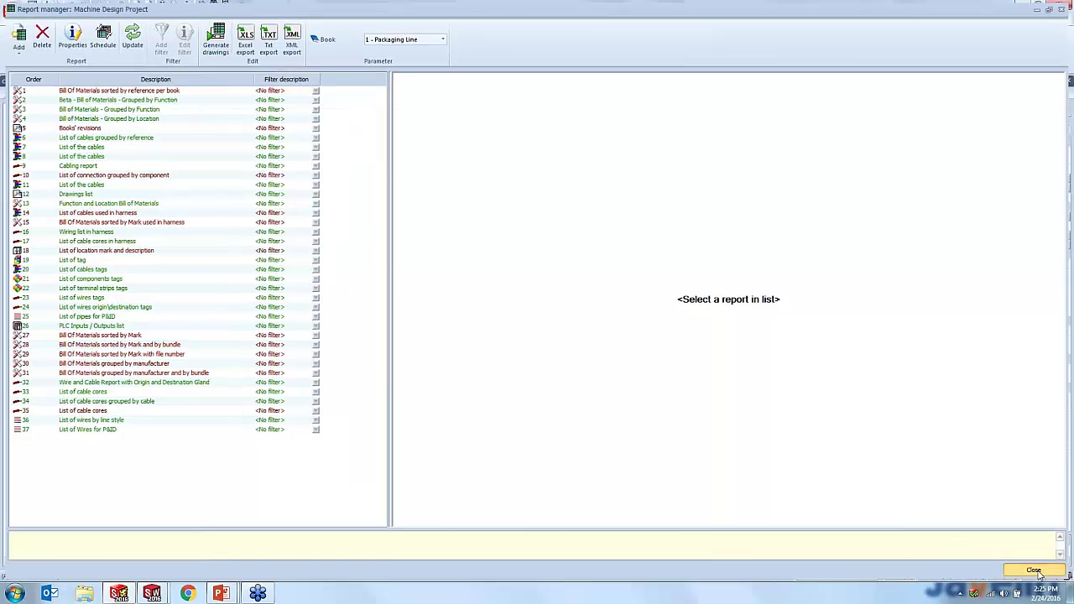
left_click(1034, 570)
left_click(17, 95)
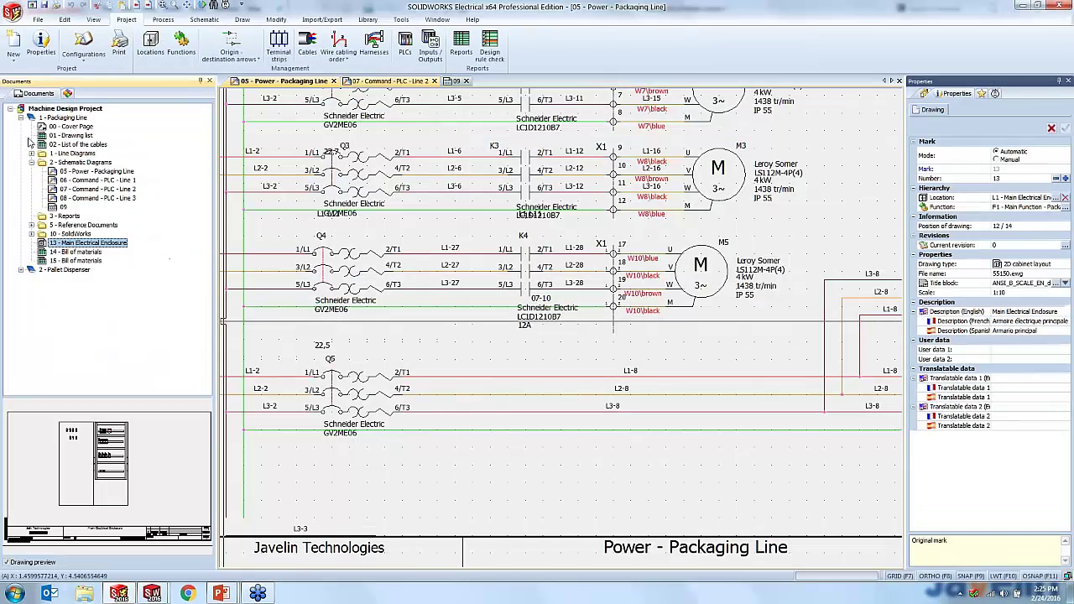
Open drawing 14 - Bill of materials and examine its references, marks, quantities and manufacturers
double_click(69, 252)
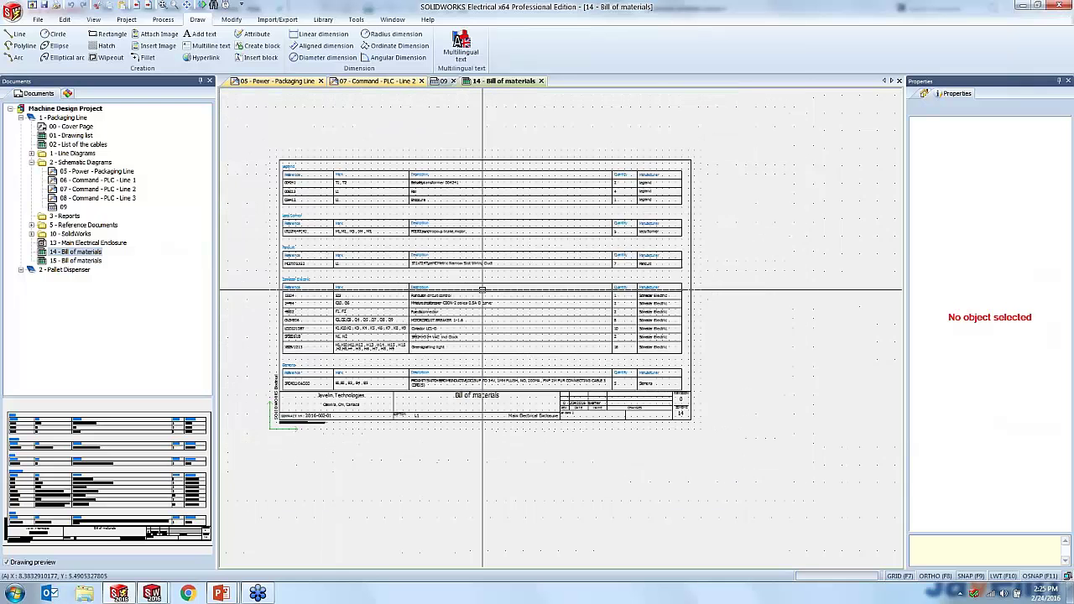
scroll(394, 227, "up", 4)
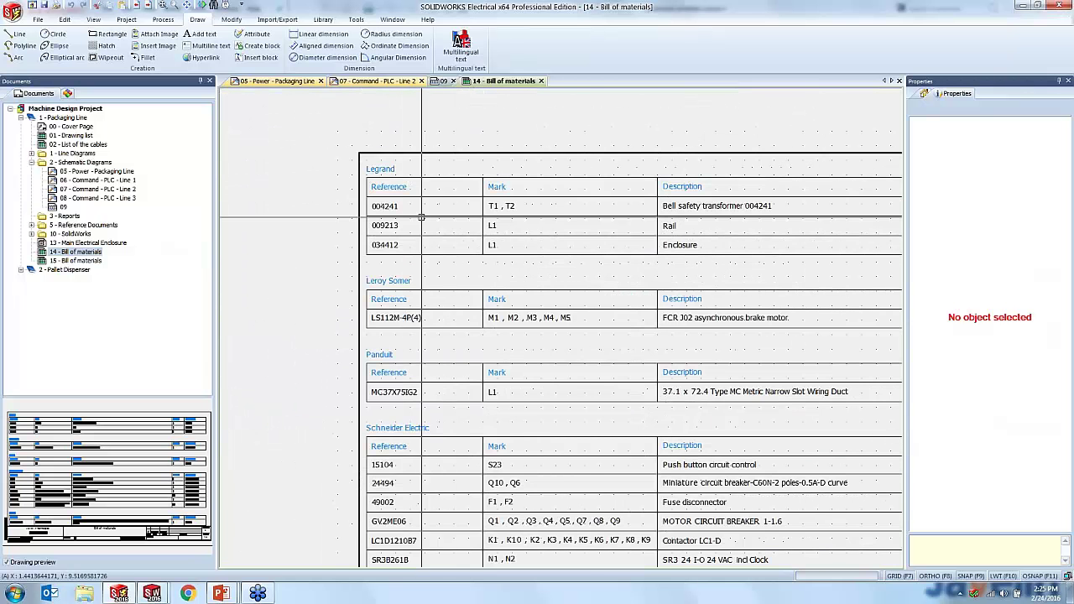
middle_click_drag(421, 218, 292, 273)
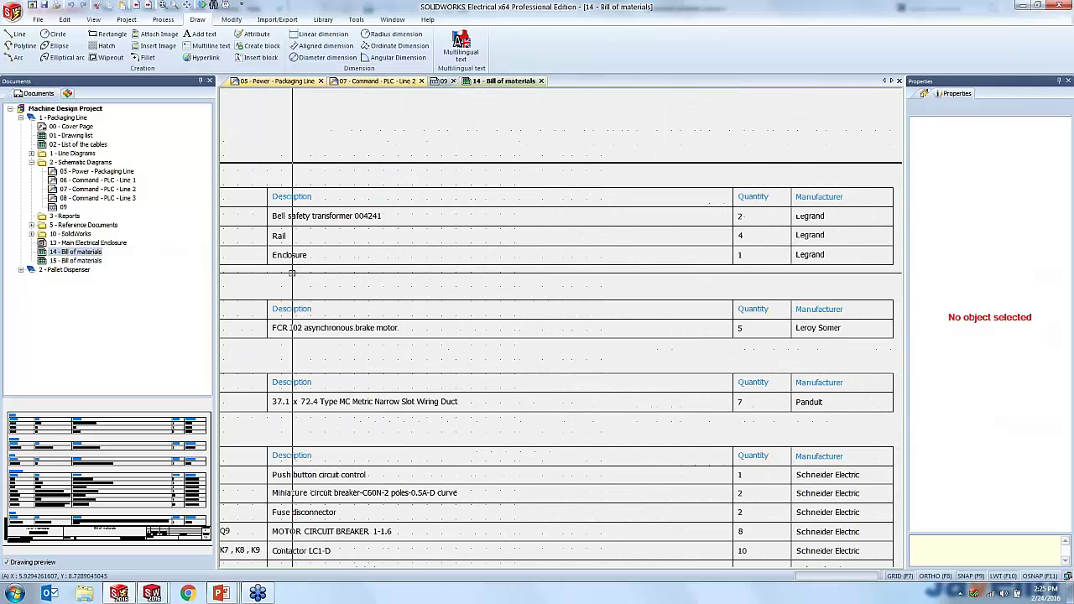
scroll(522, 341, "down", 3)
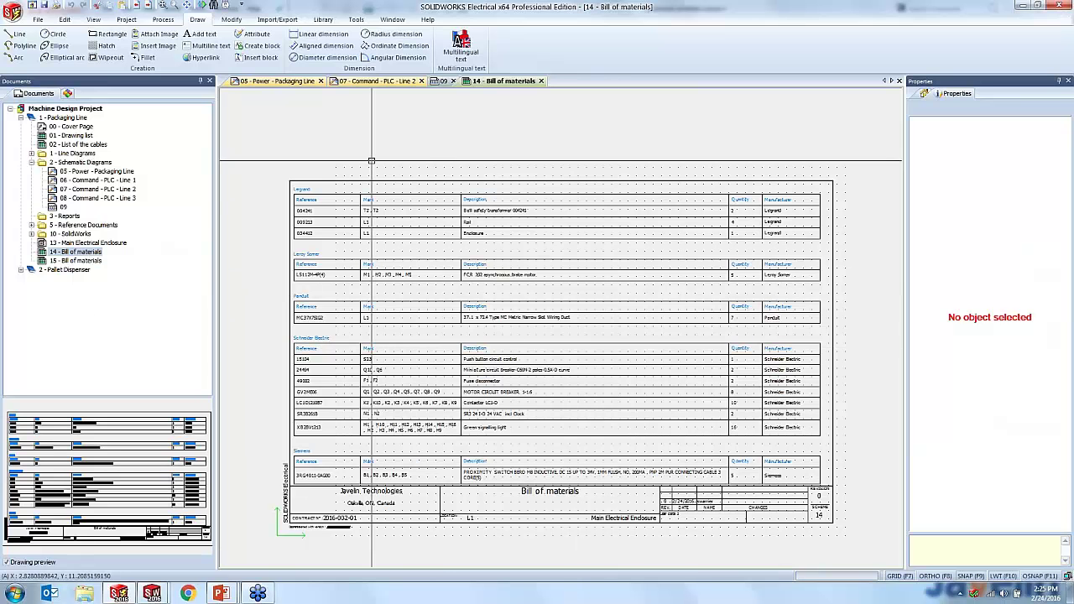
Collapse the Schematic Diagrams folder, return to drawing 05 - Power - Packaging Line and open the PLCs manager maximized
double_click(88, 162)
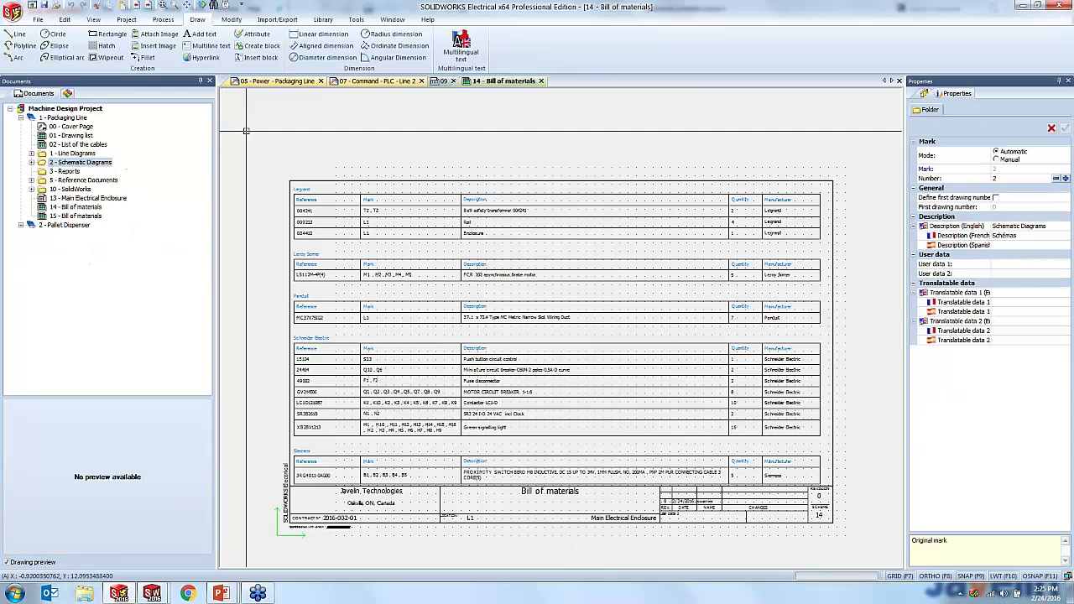
left_click(277, 81)
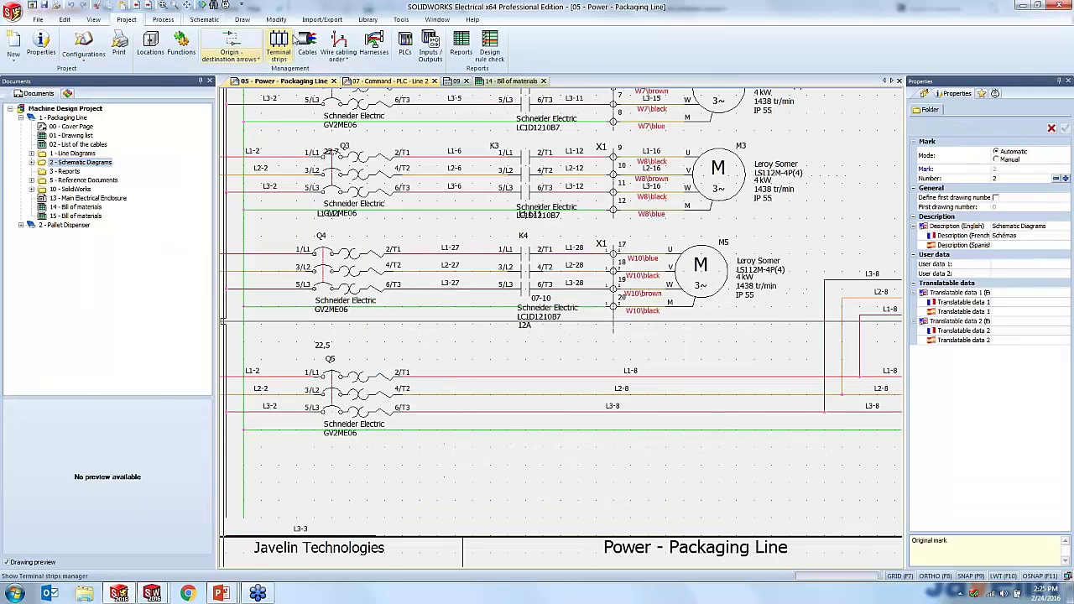
left_click(406, 44)
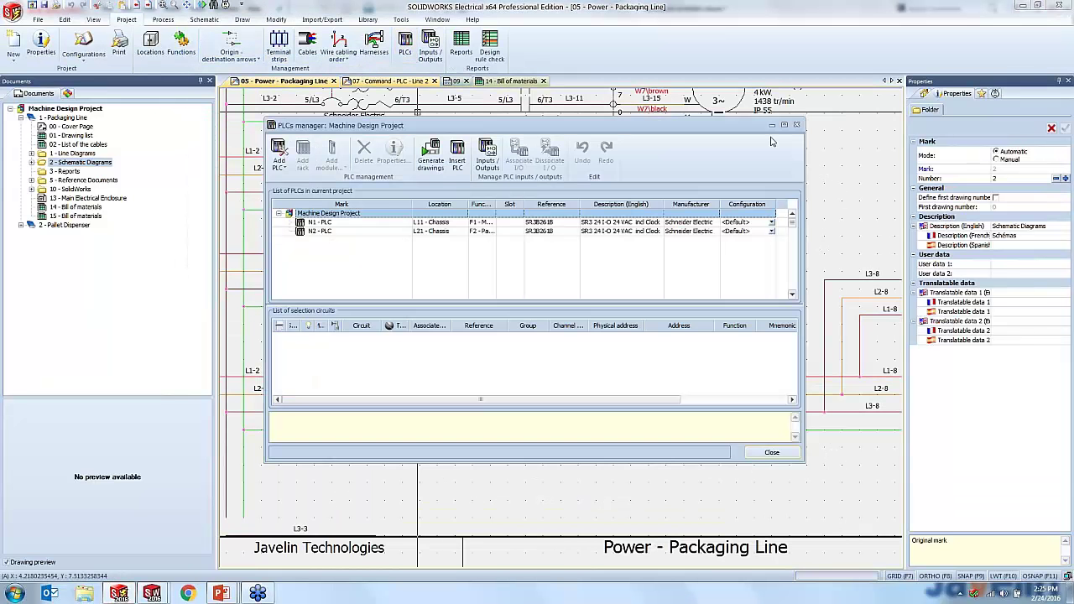
left_click(783, 125)
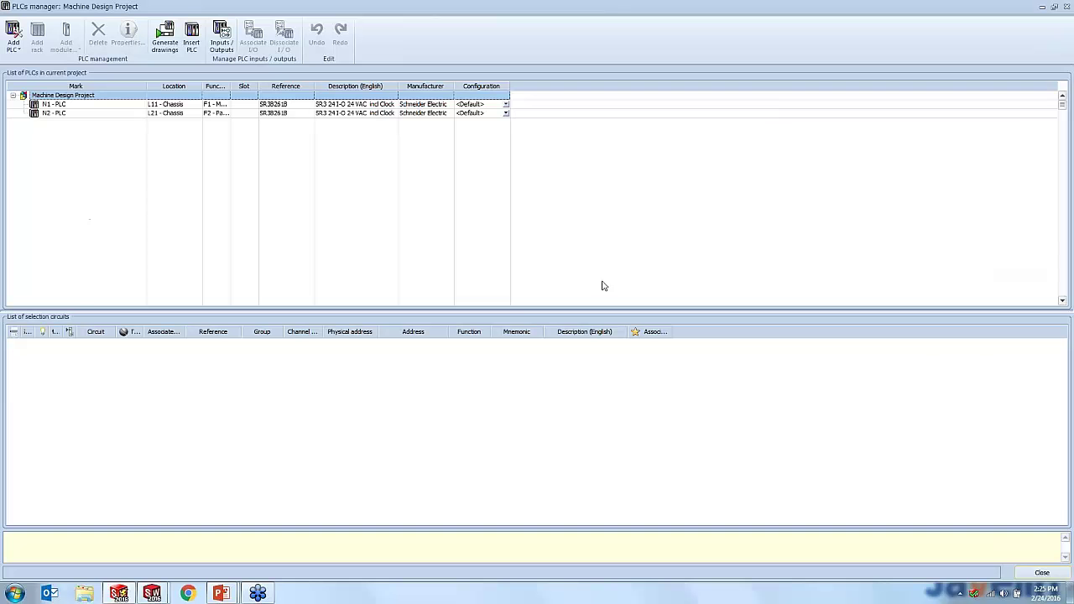
Add a PLC from a manufacturer part, filtering the PLCs by Schneider Electric and selecting reference SR2A101BD
left_click(12, 38)
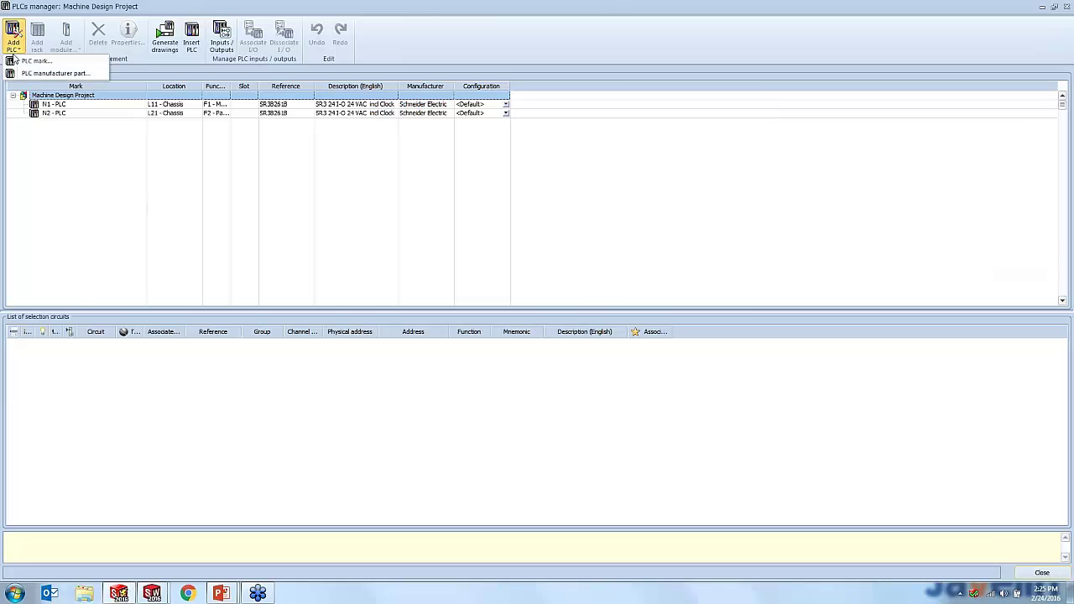
left_click(50, 73)
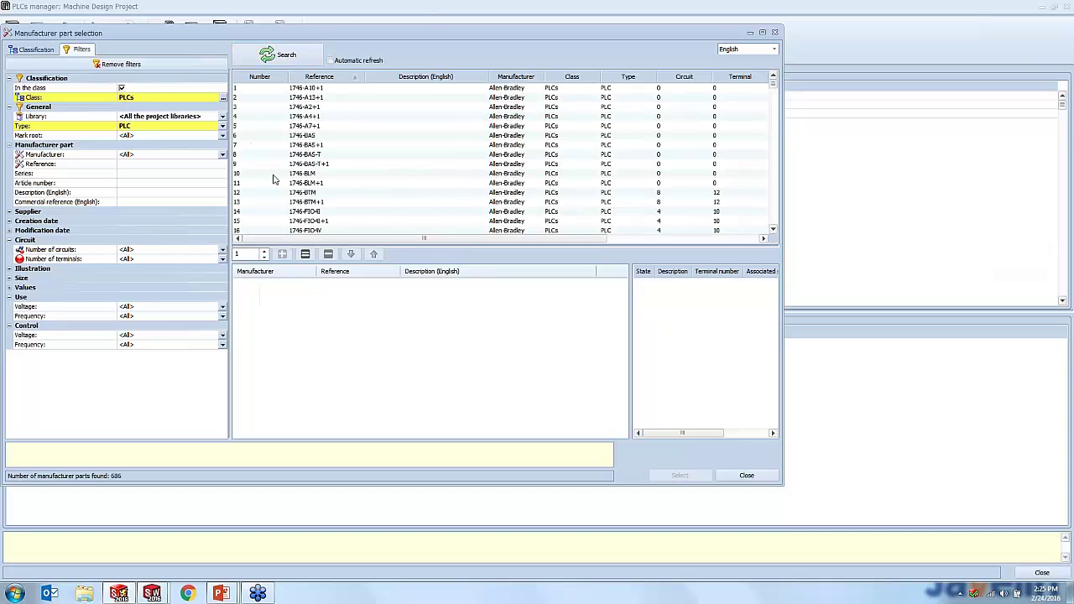
left_click(222, 154)
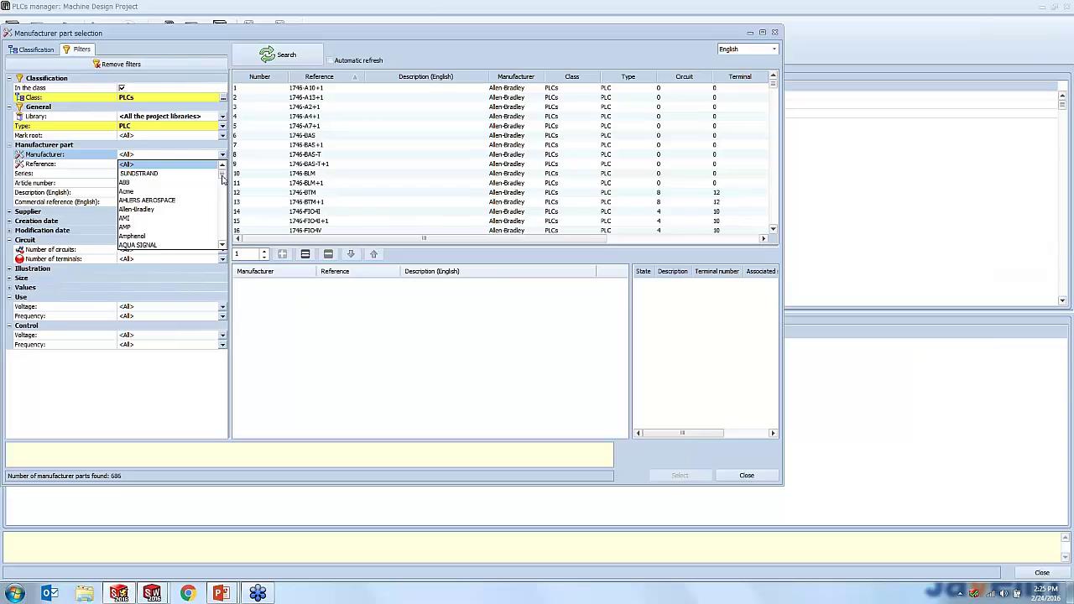
left_click_drag(224, 179, 222, 208)
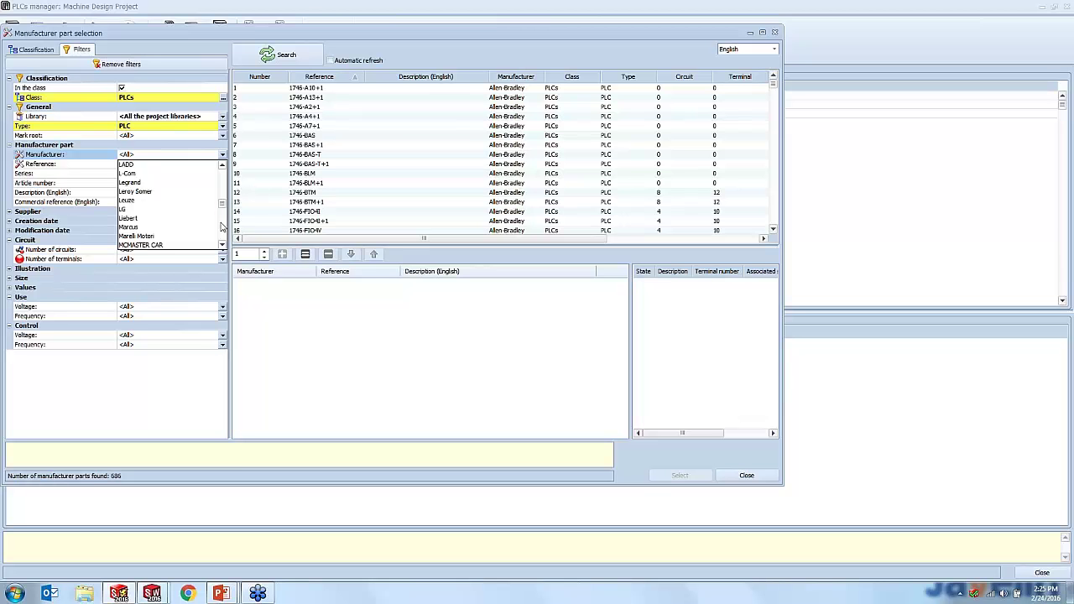
left_click_drag(222, 246, 222, 245)
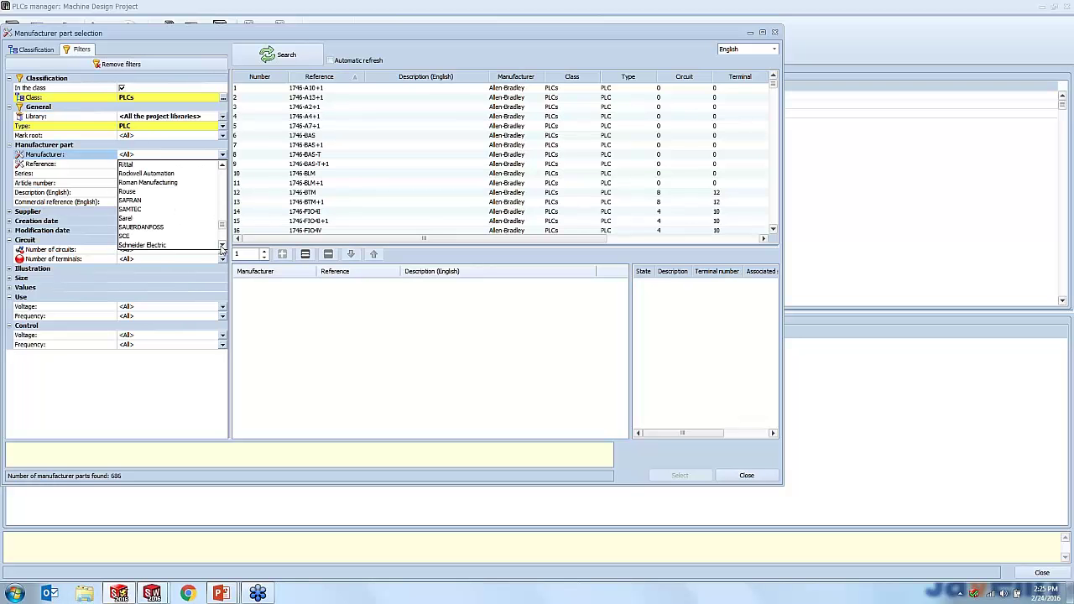
left_click(190, 244)
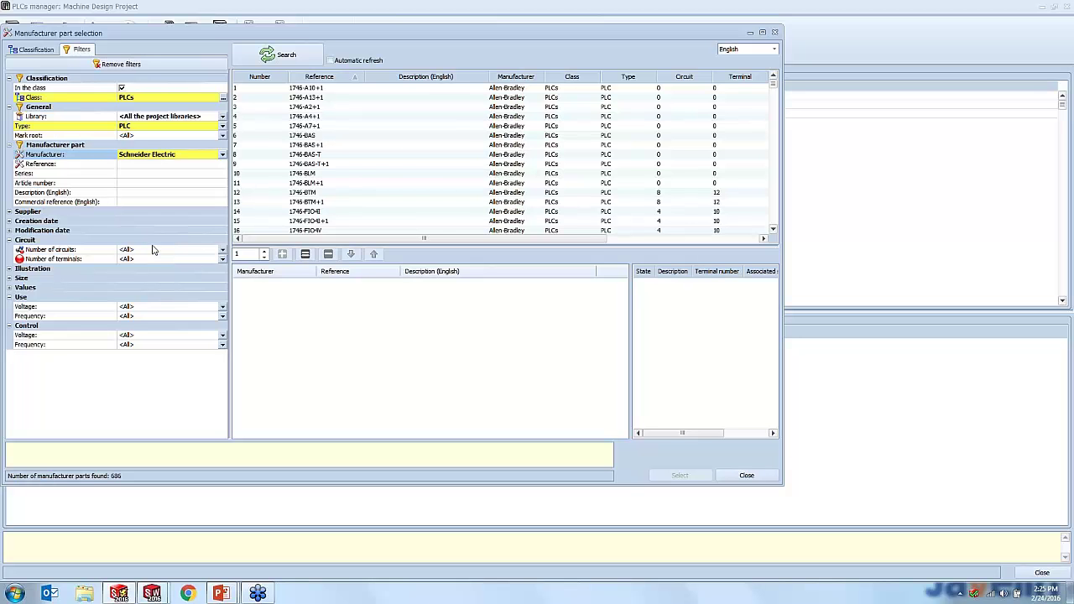
left_click(286, 55)
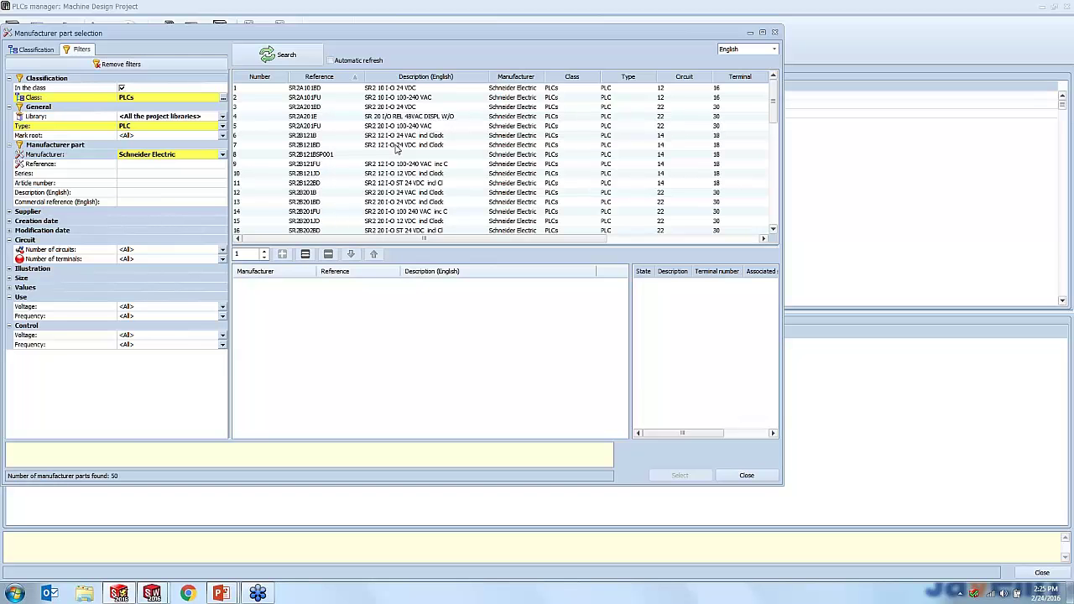
double_click(322, 91)
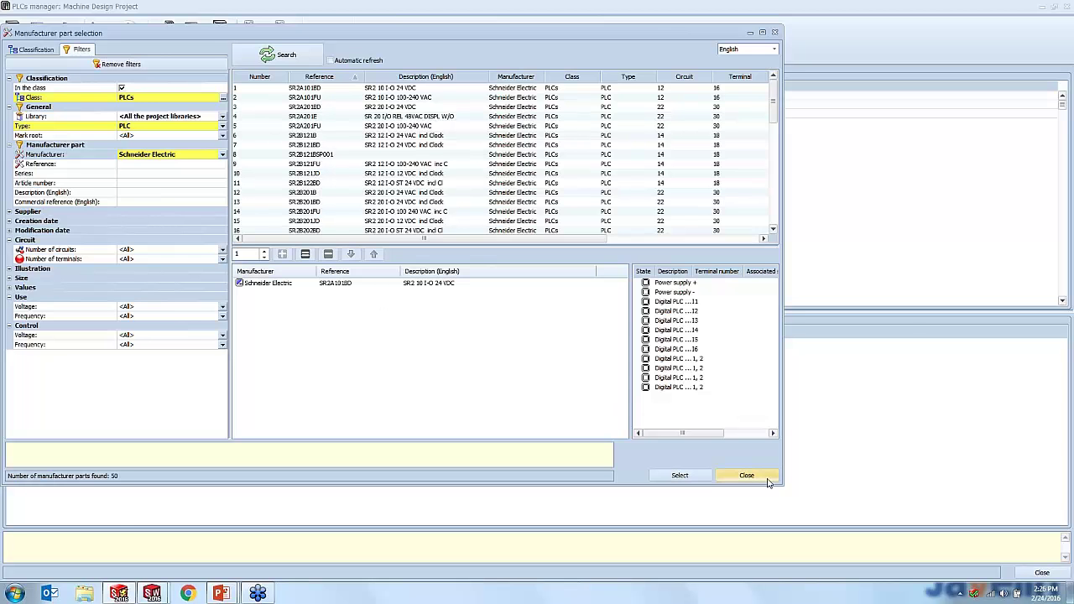
left_click(679, 475)
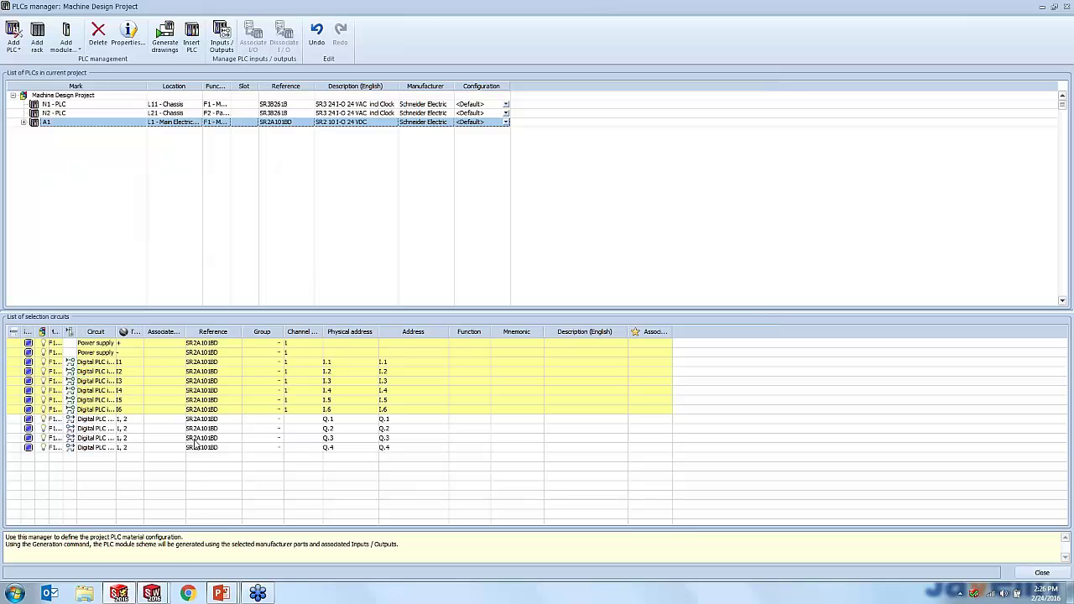
Add new PLC inputs/outputs to all of the new PLC's digital channels, I.1 to I.6 and Q.1 to Q.4
left_click(366, 362)
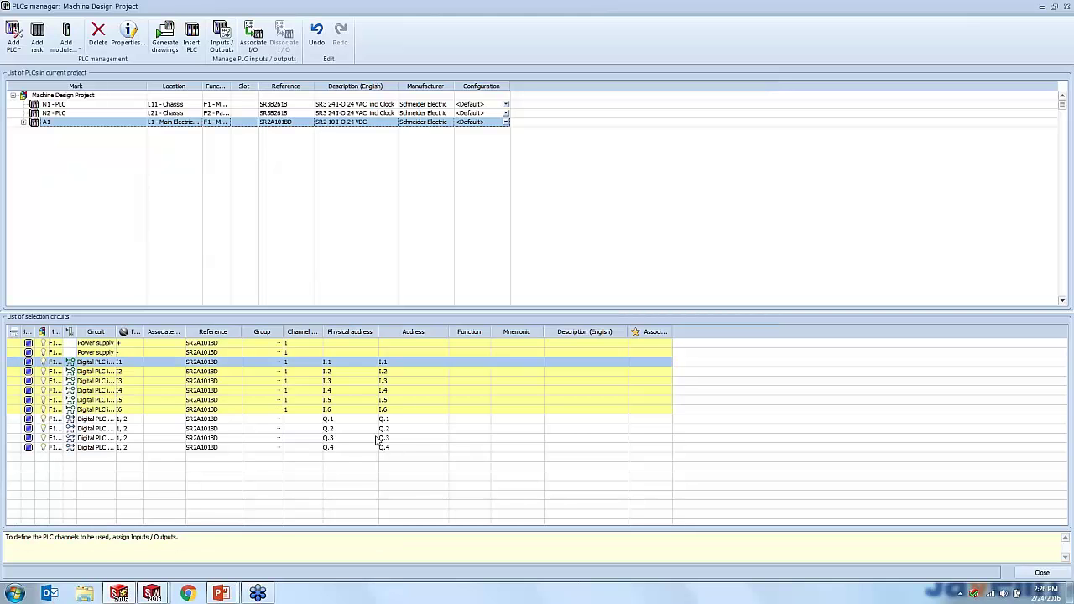
left_click(378, 439, "shift")
left_click(375, 449, "shift")
right_click(374, 449)
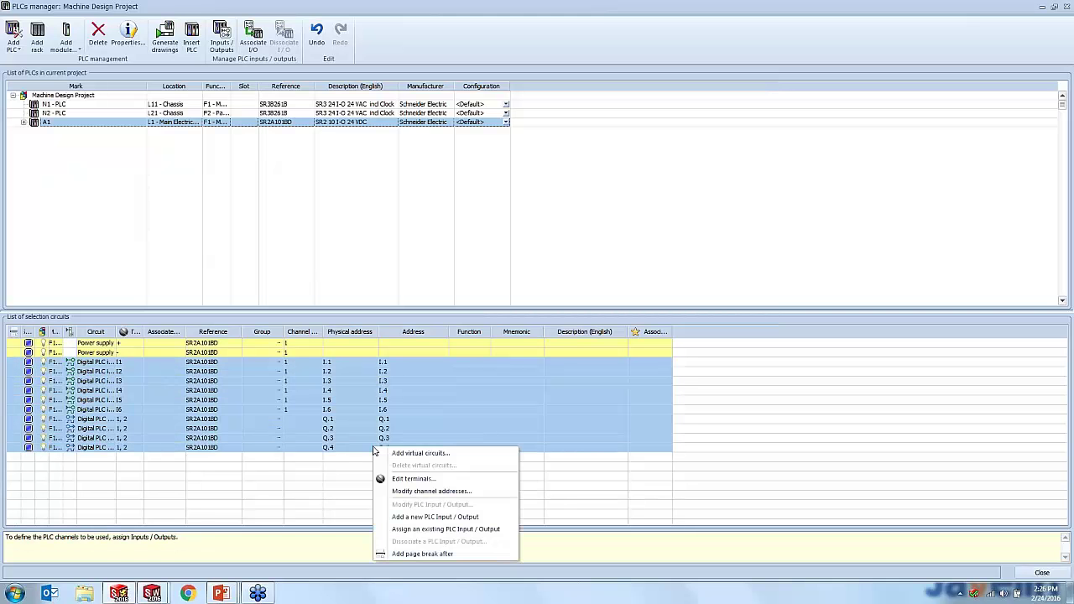
left_click(444, 517)
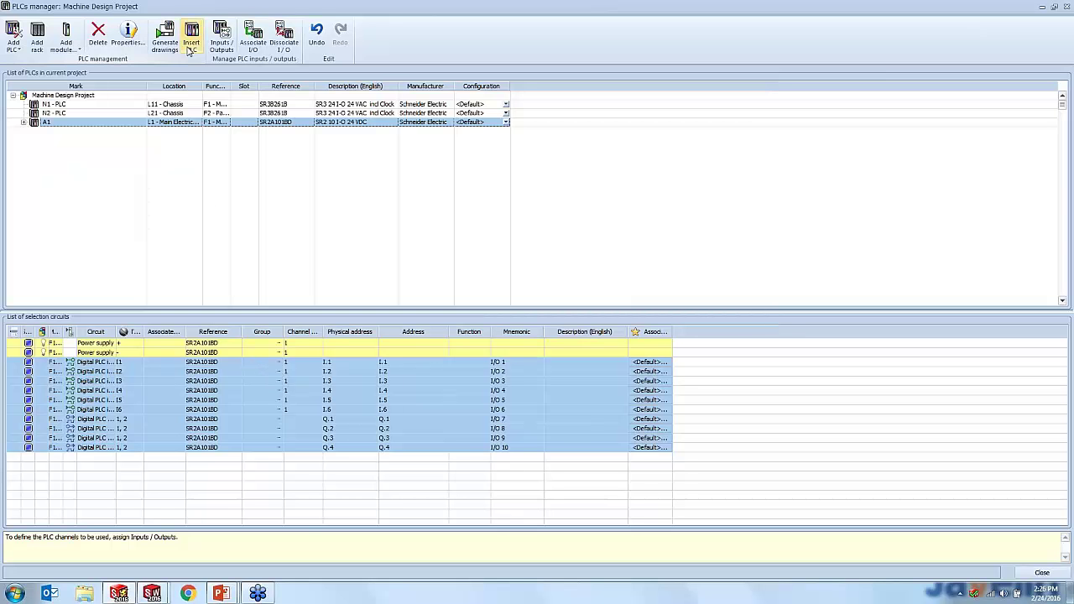
Try to assign an existing PLC input/output to the two power supply circuits of the SR2A101BD
left_click(472, 353)
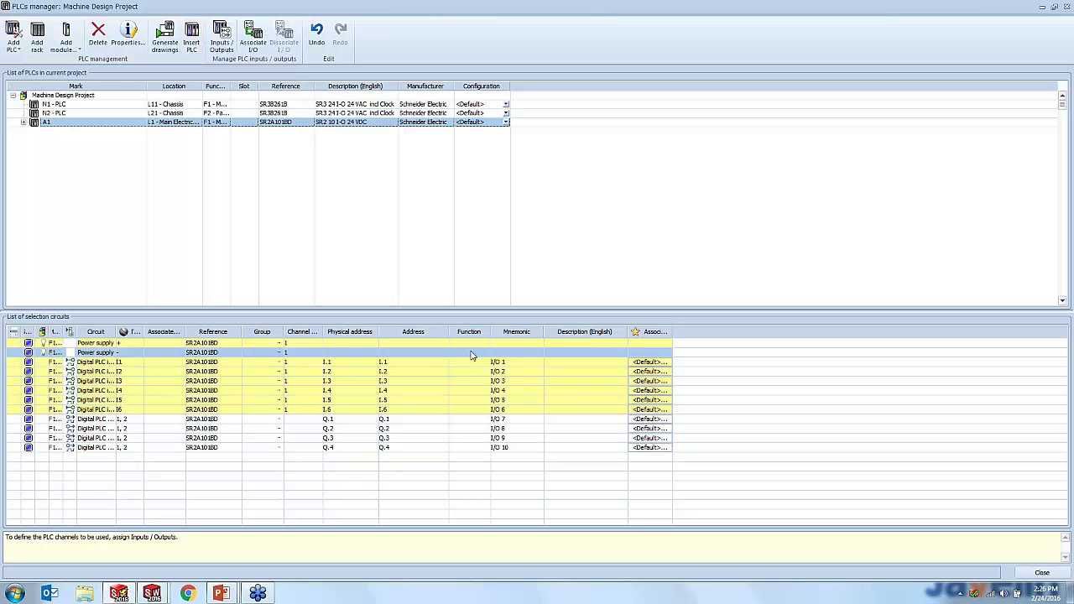
left_click(468, 343, "shift")
right_click(467, 343)
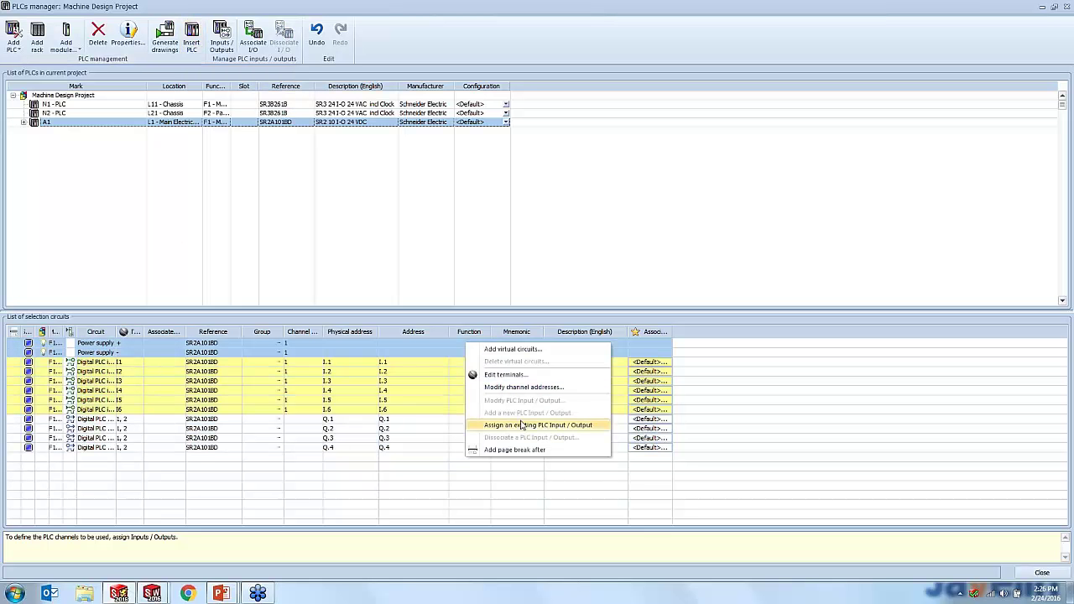
left_click(522, 425)
Generate the new PLC's drawings in the 2 - Schematic Diagrams folder, close the PLCs manager and view the generated PLC drawing
left_click(168, 46)
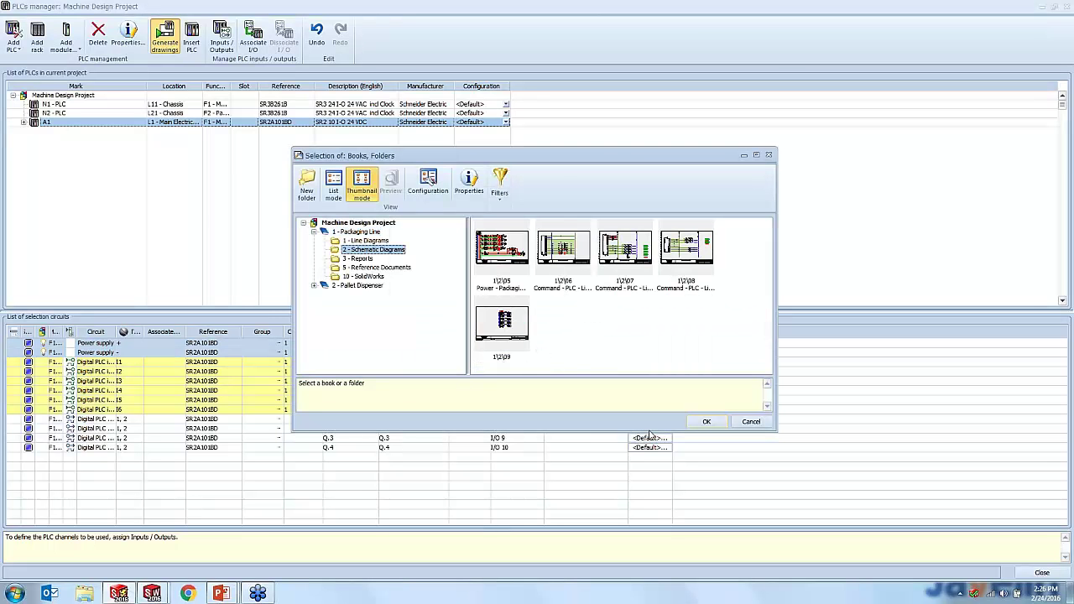
left_click(697, 426)
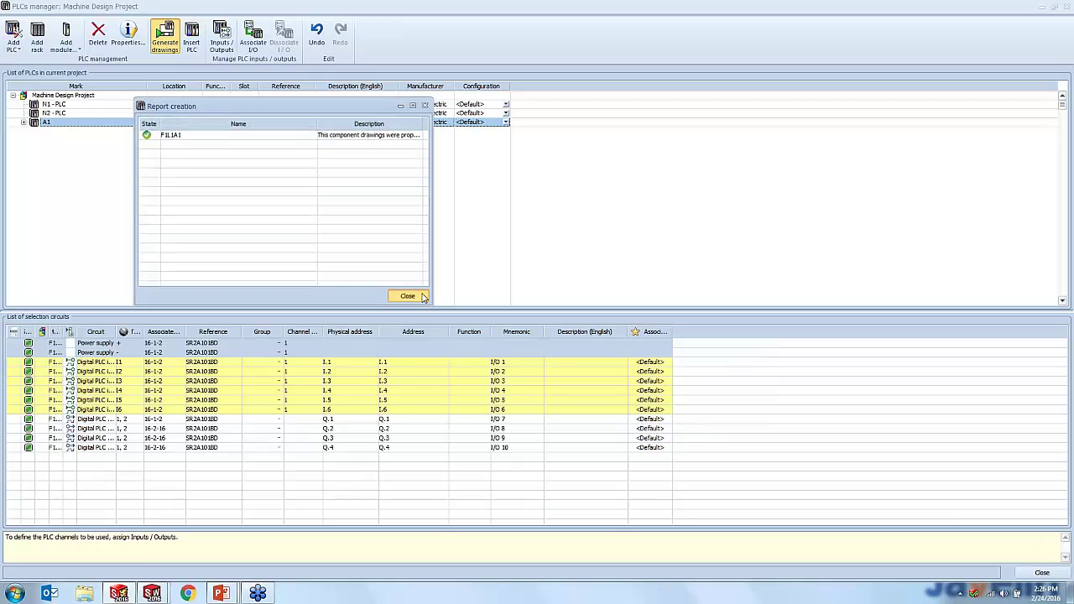
left_click(408, 297)
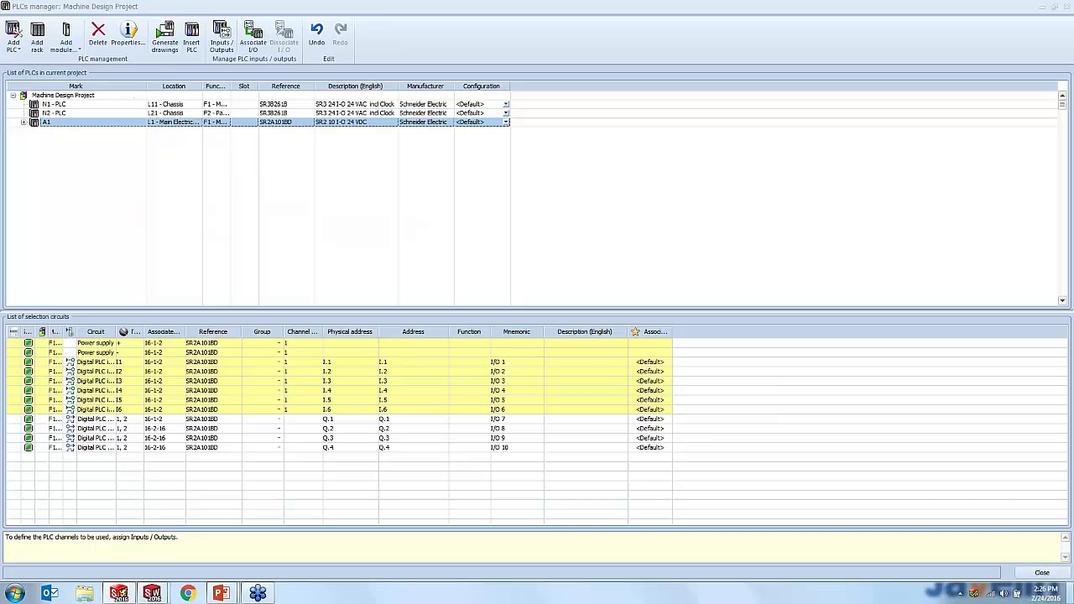
left_click(1050, 573)
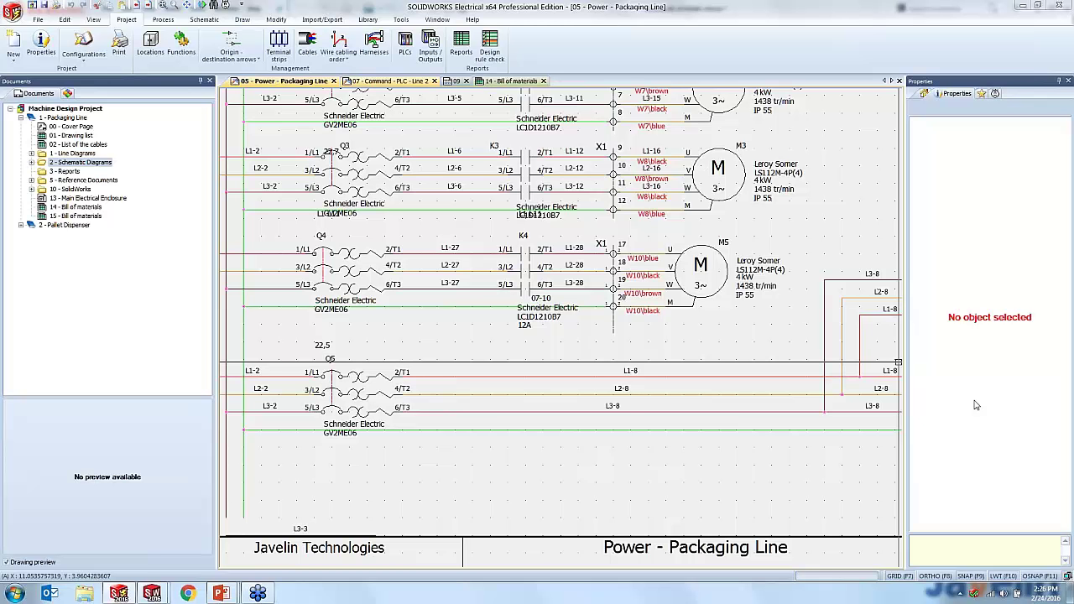
scroll(348, 280, "up", 5)
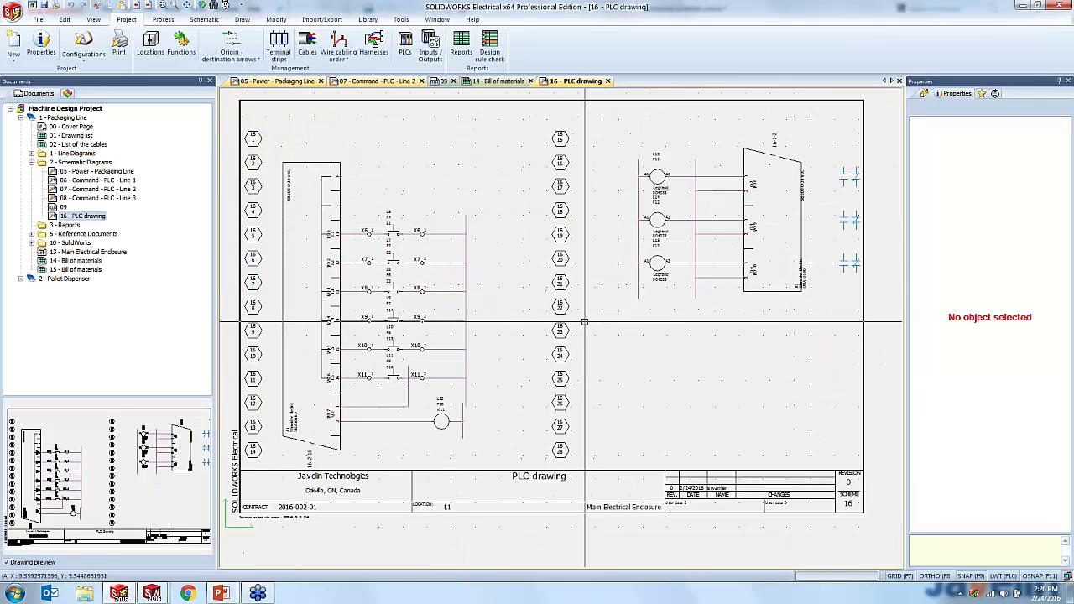
Examine the generated PLC drawing: the input wiring with terminals and push buttons S1 to S16, and the relay coils on the outputs
scroll(348, 279, "up", 1)
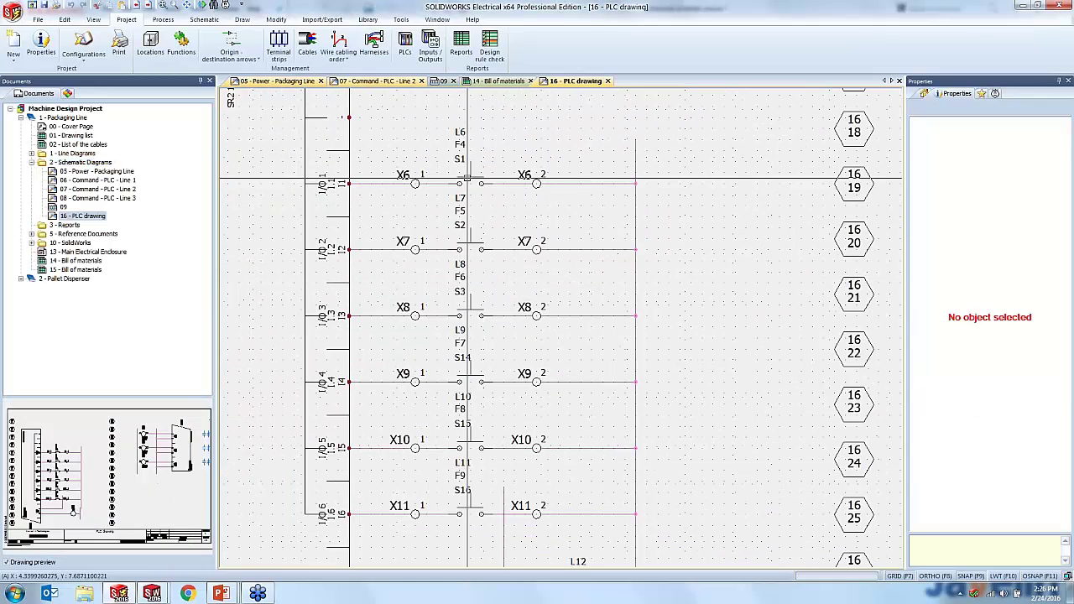
left_click(470, 246)
left_click(470, 312)
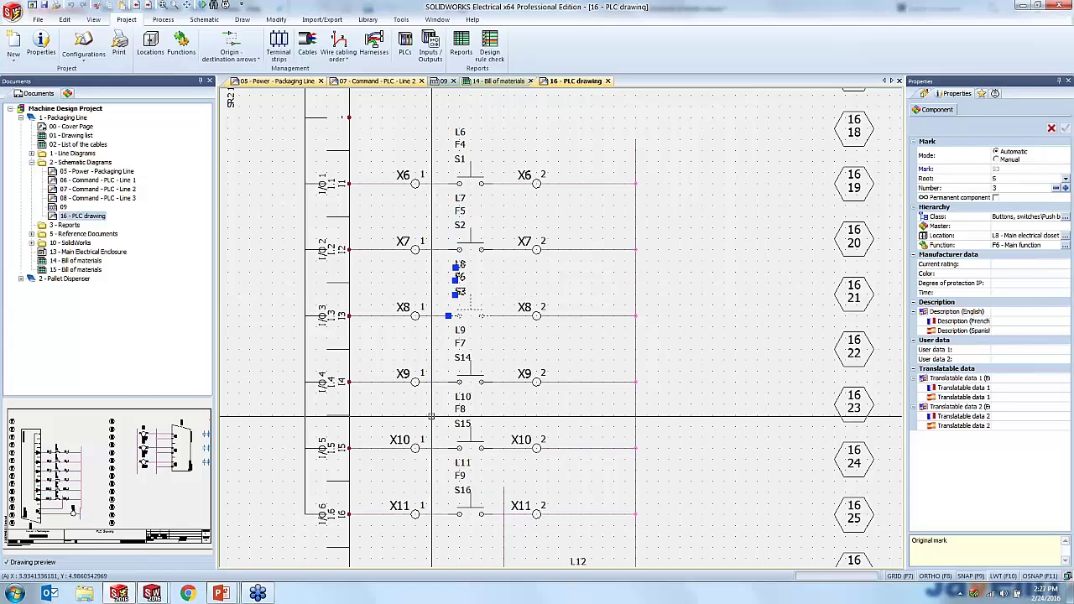
key("Escape")
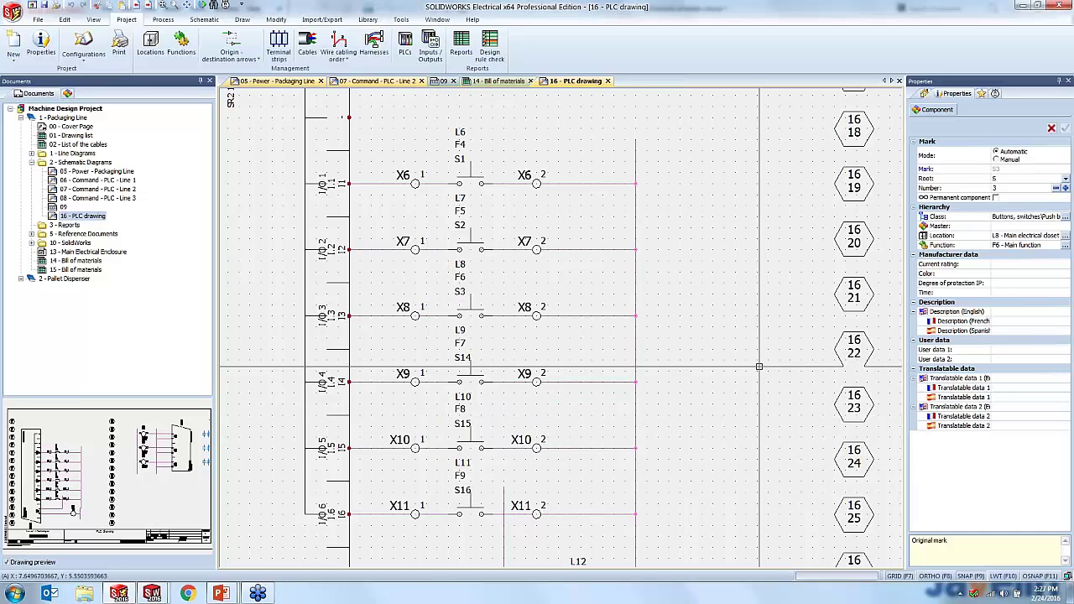
scroll(546, 390, "down", 3)
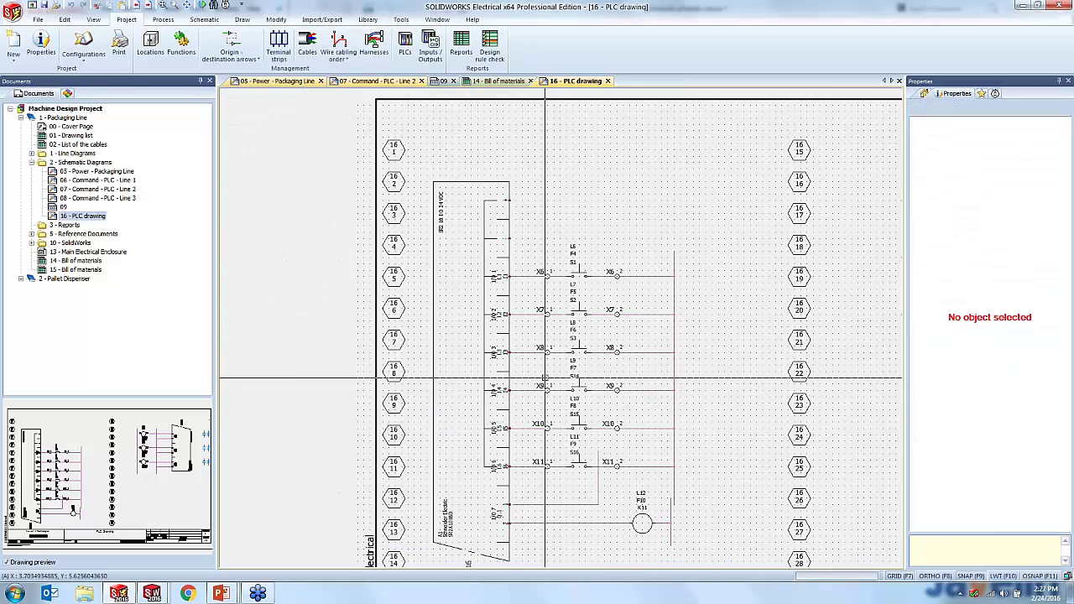
scroll(497, 365, "up", 2)
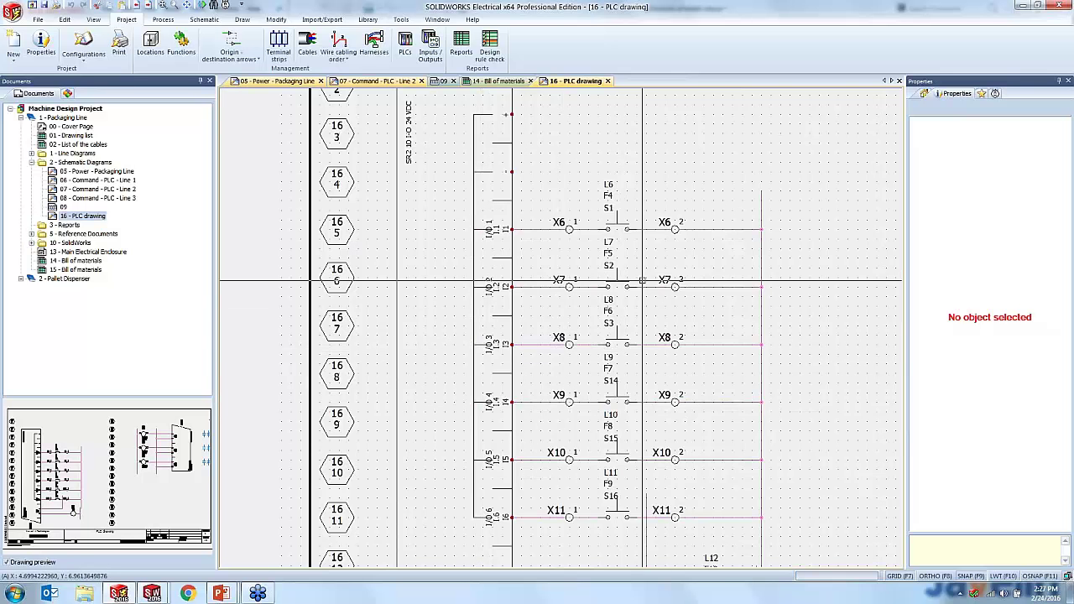
scroll(642, 280, "down", 3)
scroll(494, 326, "up", 2)
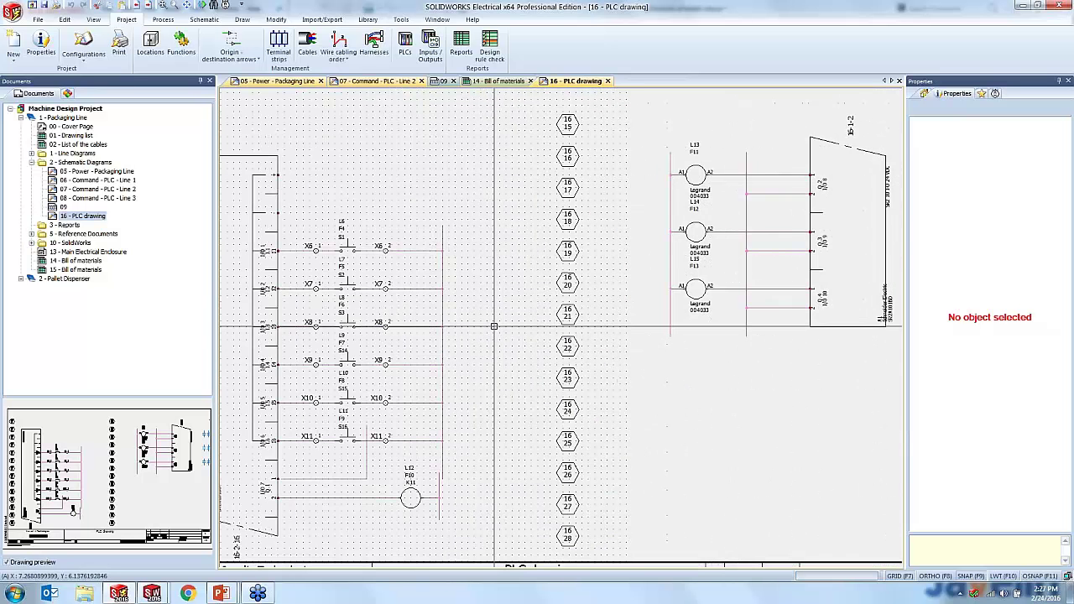
scroll(494, 325, "down", 2)
scroll(373, 380, "up", 2)
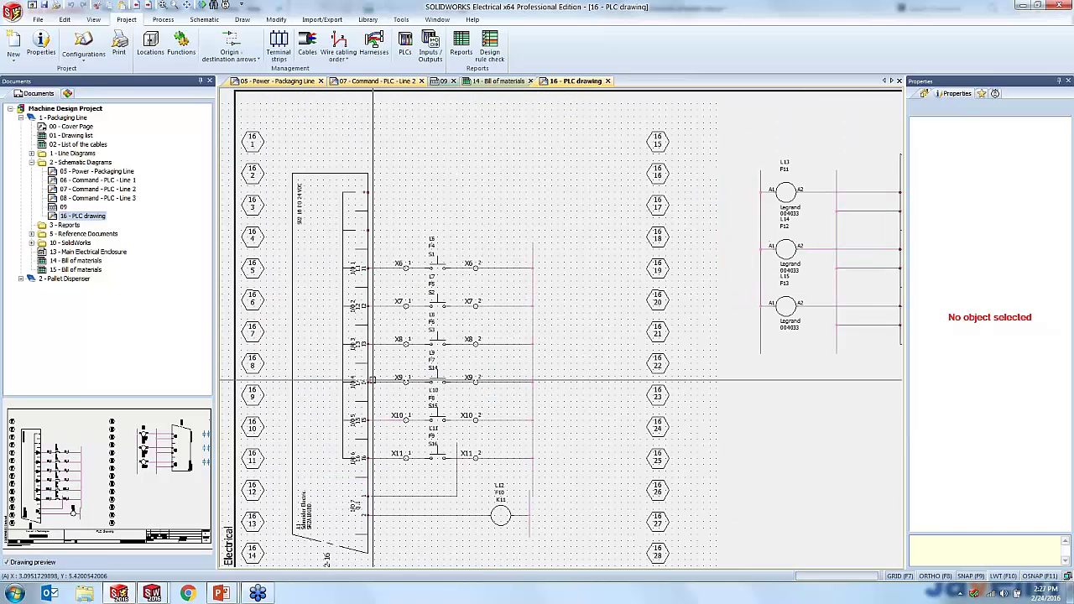
scroll(370, 205, "up", 2)
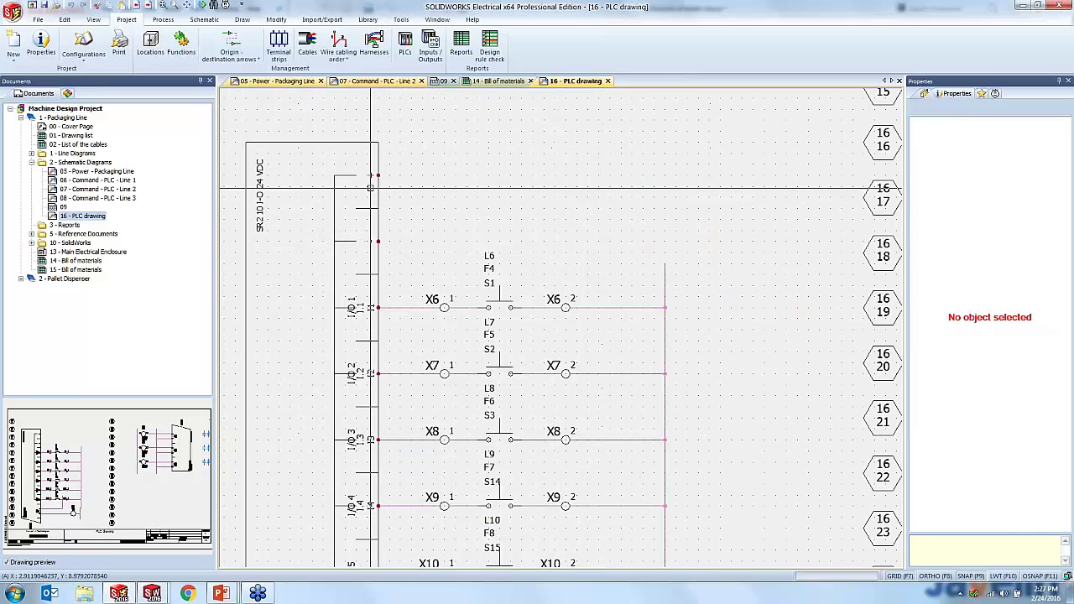
scroll(370, 280, "down", 3)
scroll(620, 399, "down", 1)
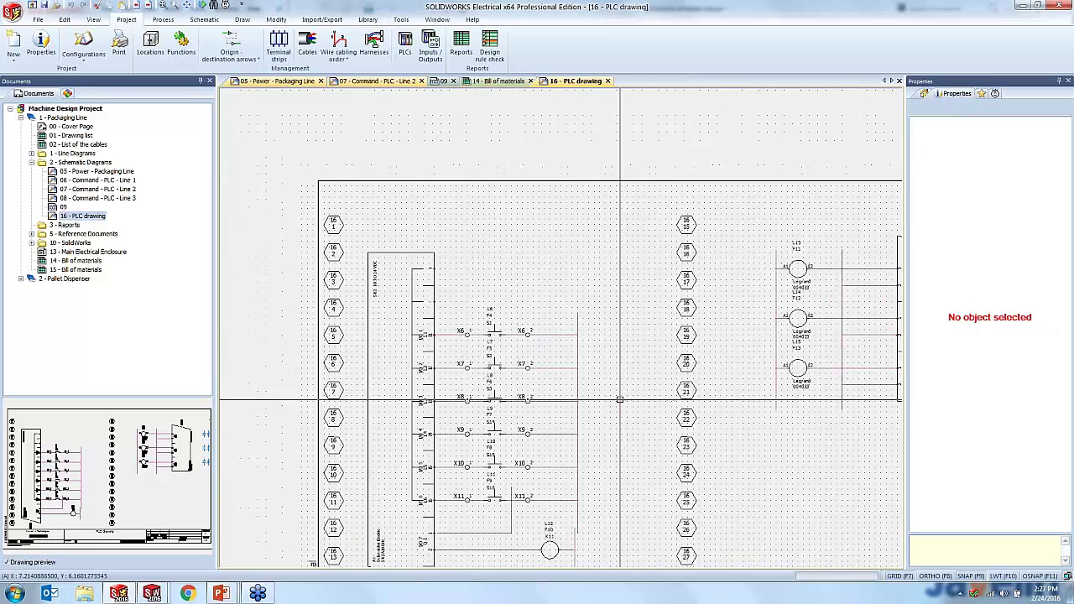
middle_click_drag(620, 399, 484, 320)
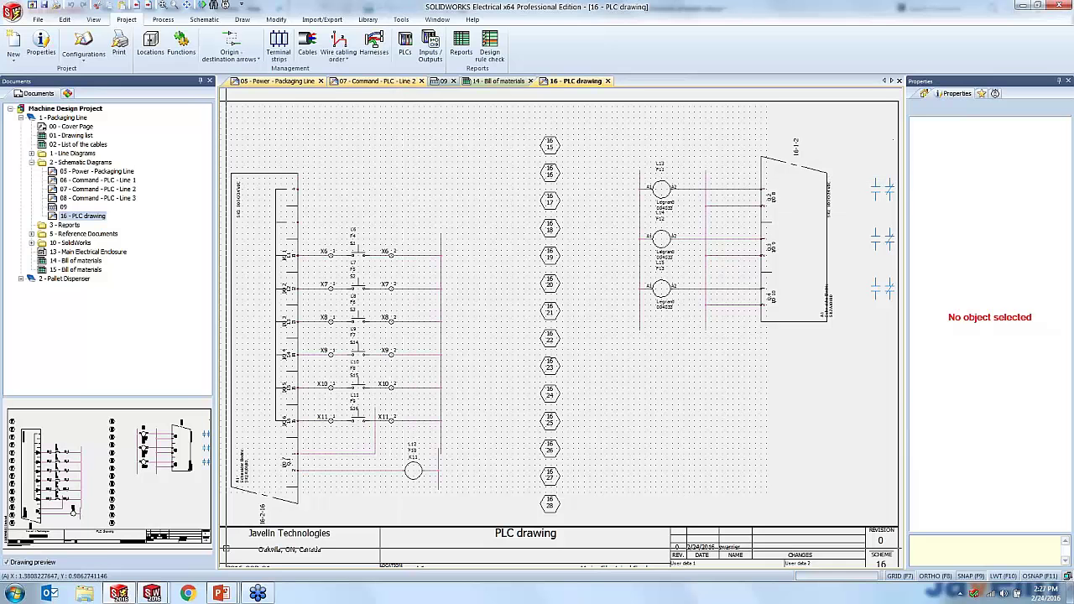
mouse_move(221, 593)
left_click(252, 549)
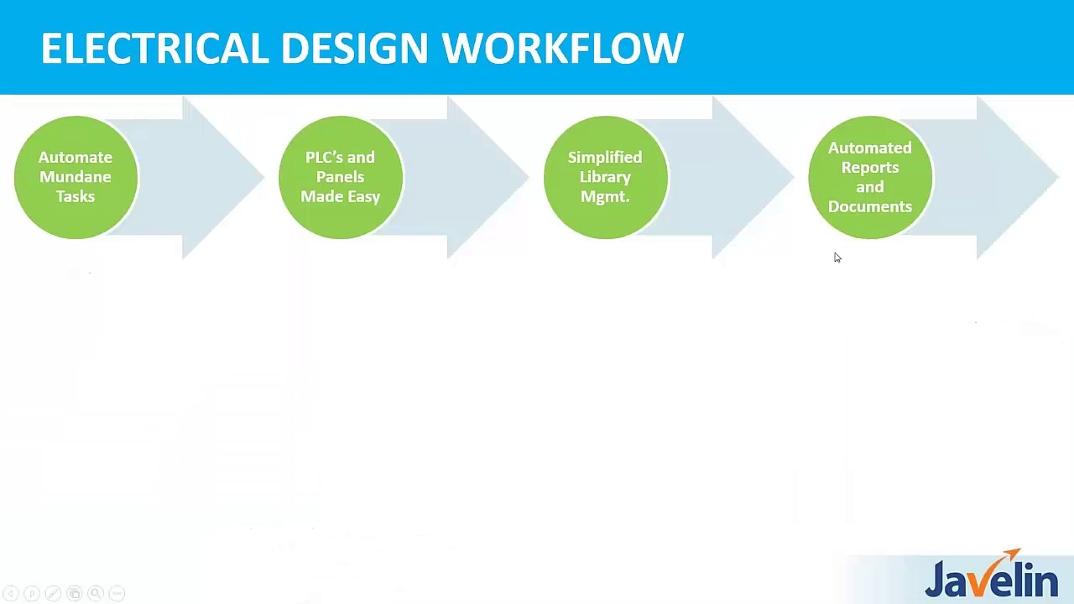
left_click(604, 355)
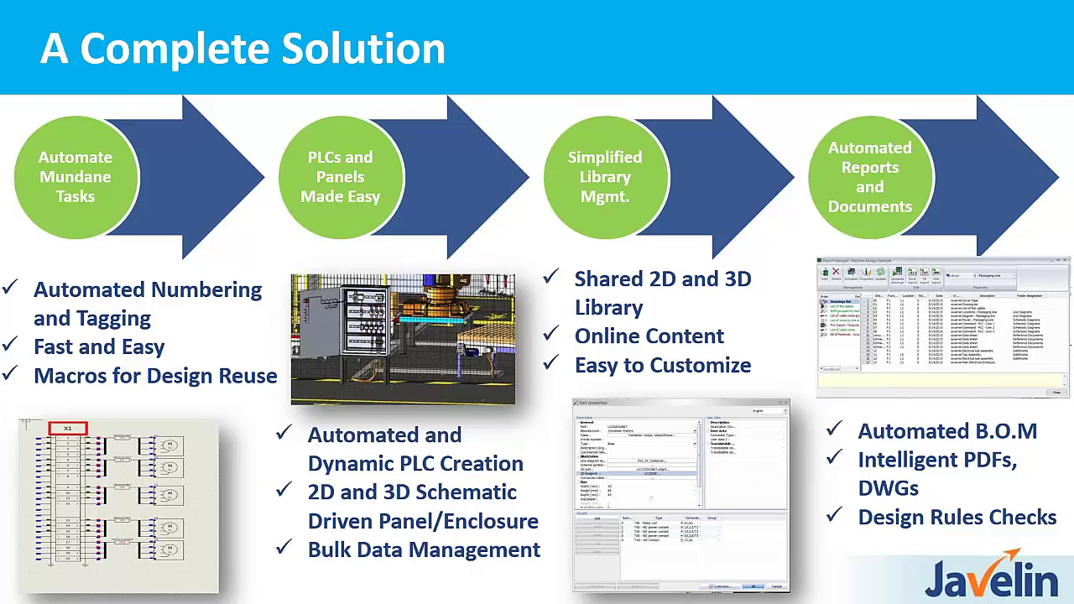
key("alt+Tab")
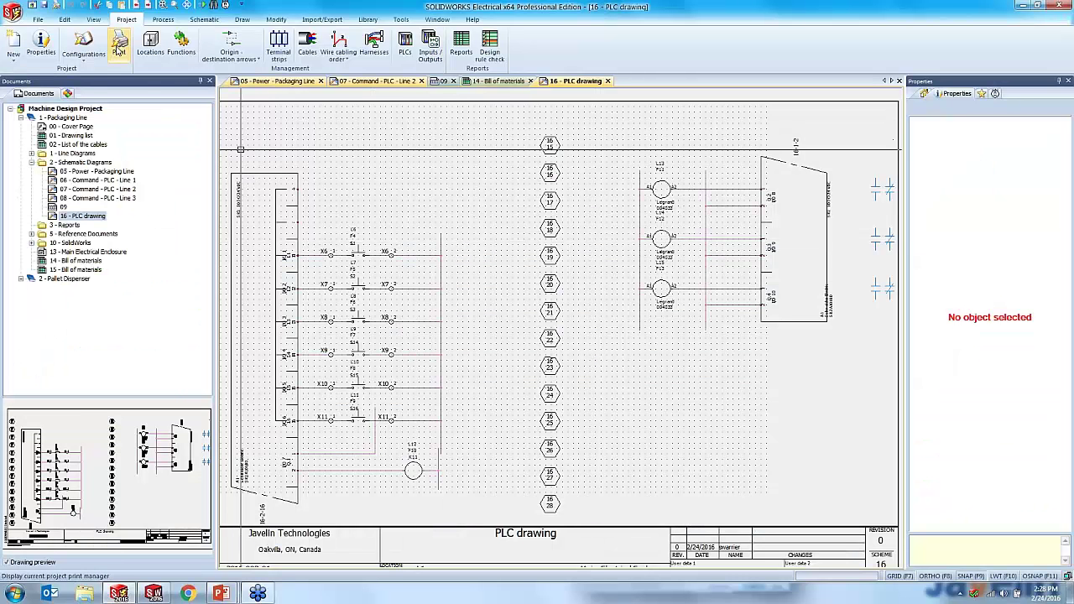
Export all project drawings to PDF, one file per book with bookmarks and hyperlinks, under the name Webinar-1 on the Desktop
left_click(322, 18)
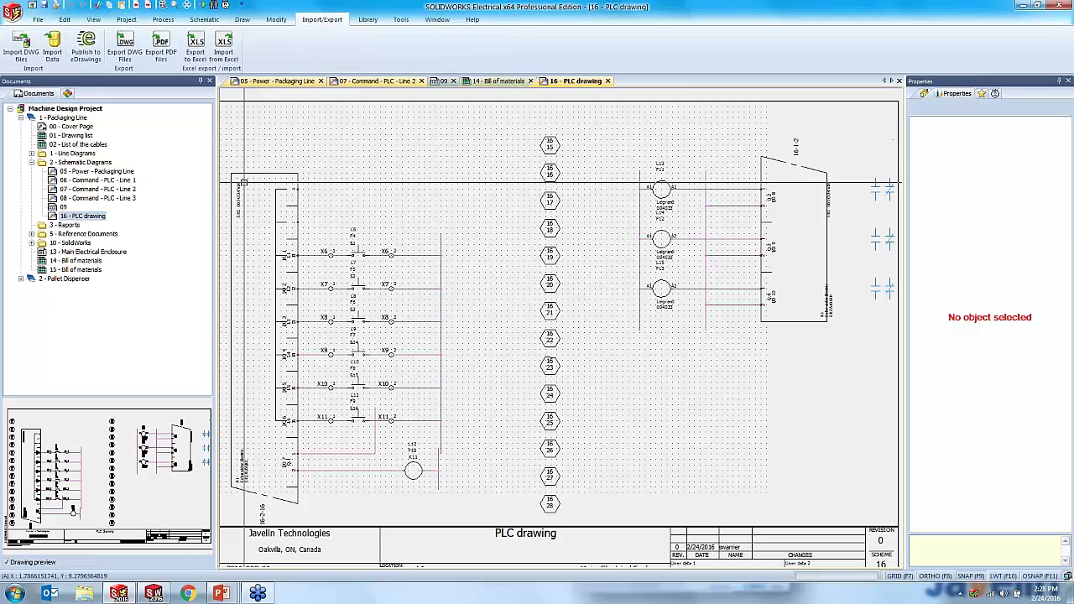
left_click(167, 58)
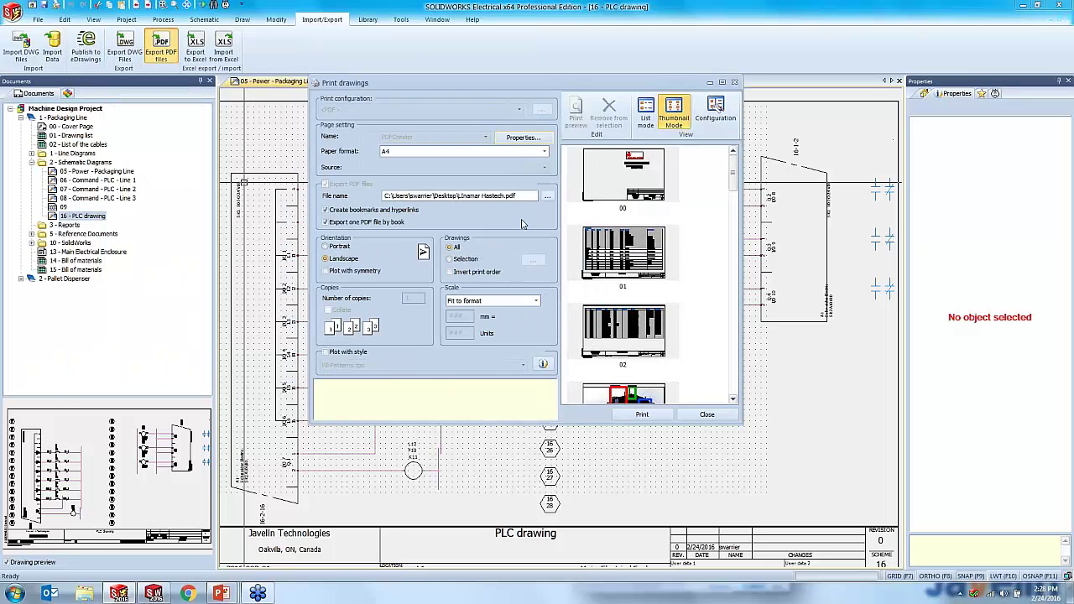
left_click(547, 195)
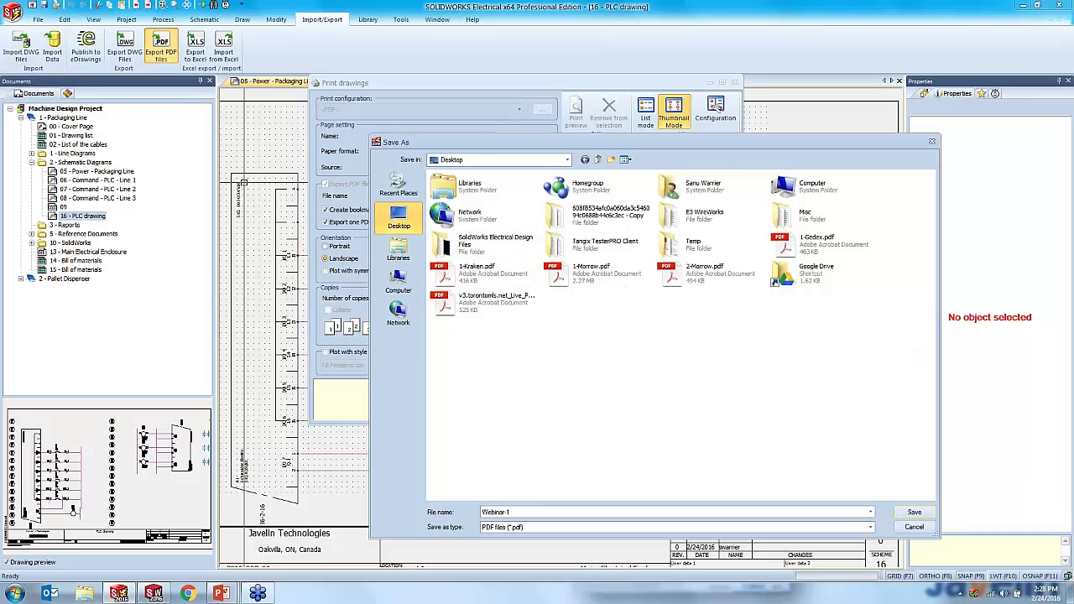
left_click(911, 512)
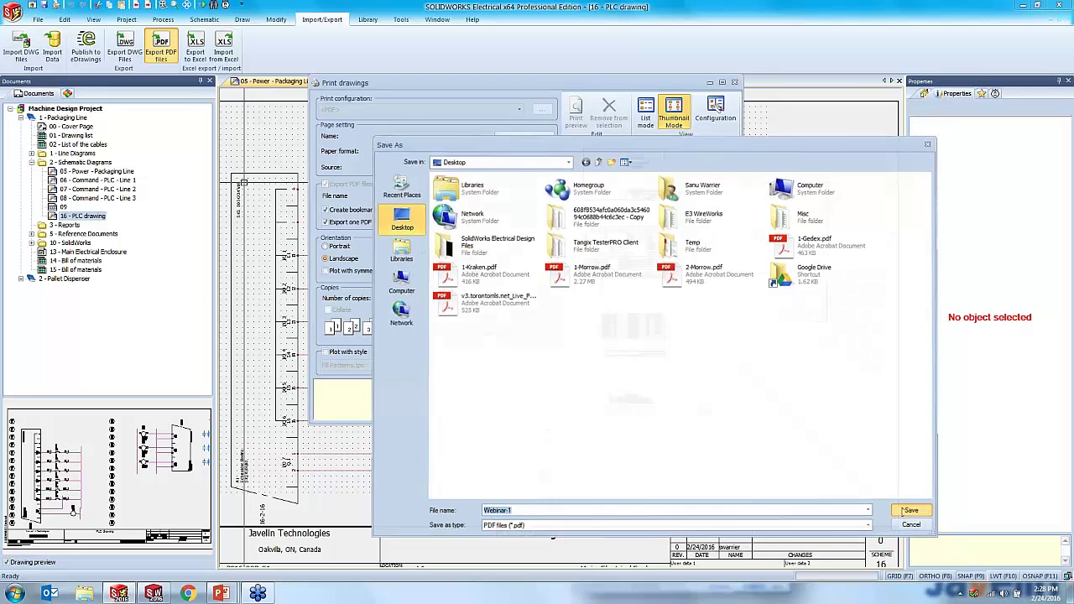
left_click(639, 415)
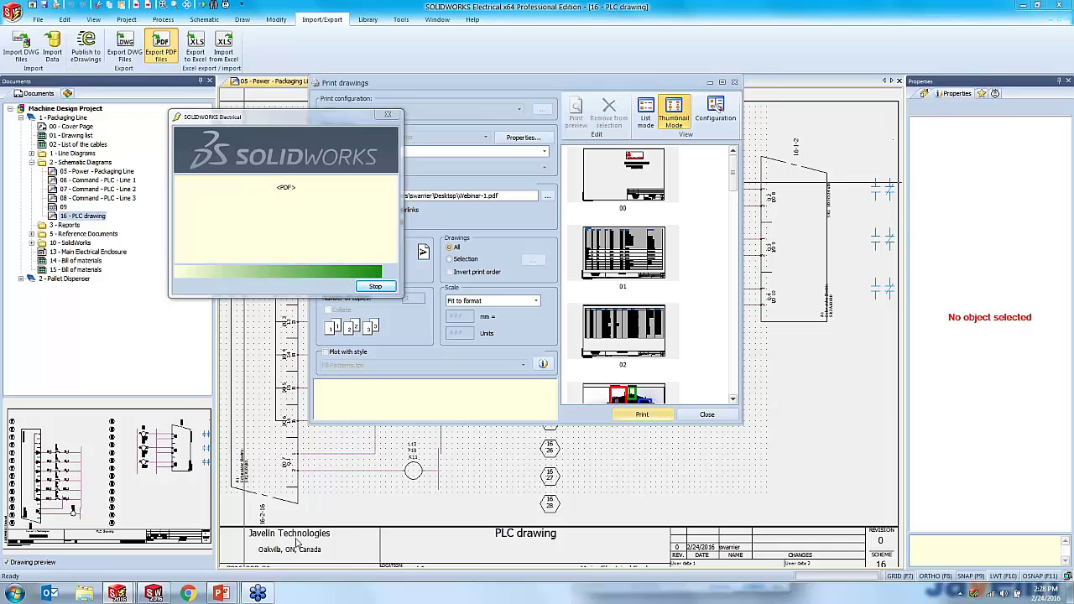
mouse_move(223, 592)
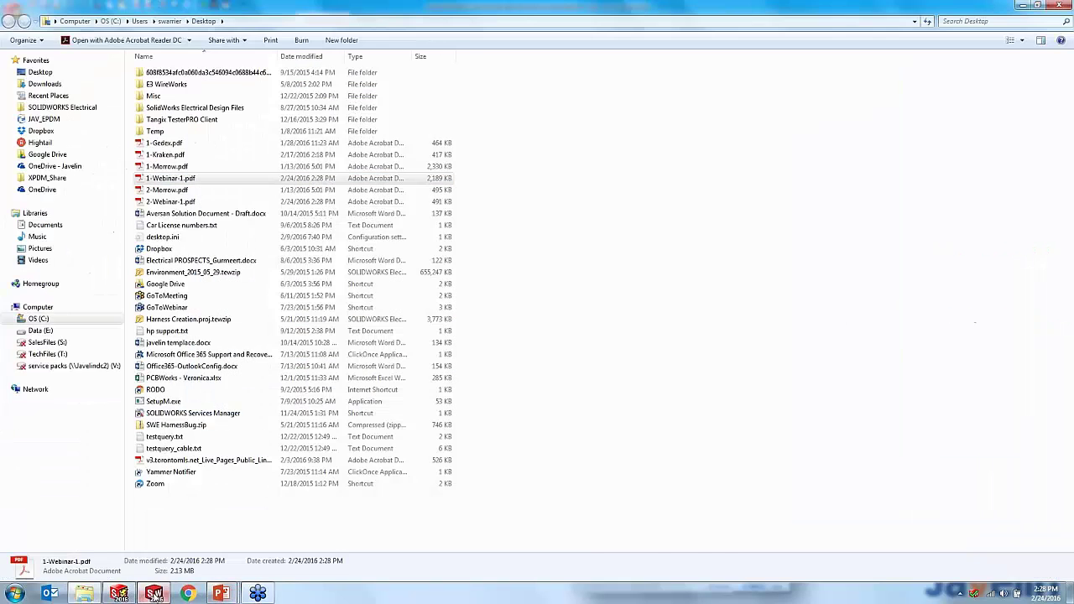
Switch to SOLIDWORKS and examine the wired main electrical enclosure and its surroundings in the 44486 assembly
left_click(155, 594)
mouse_move(220, 594)
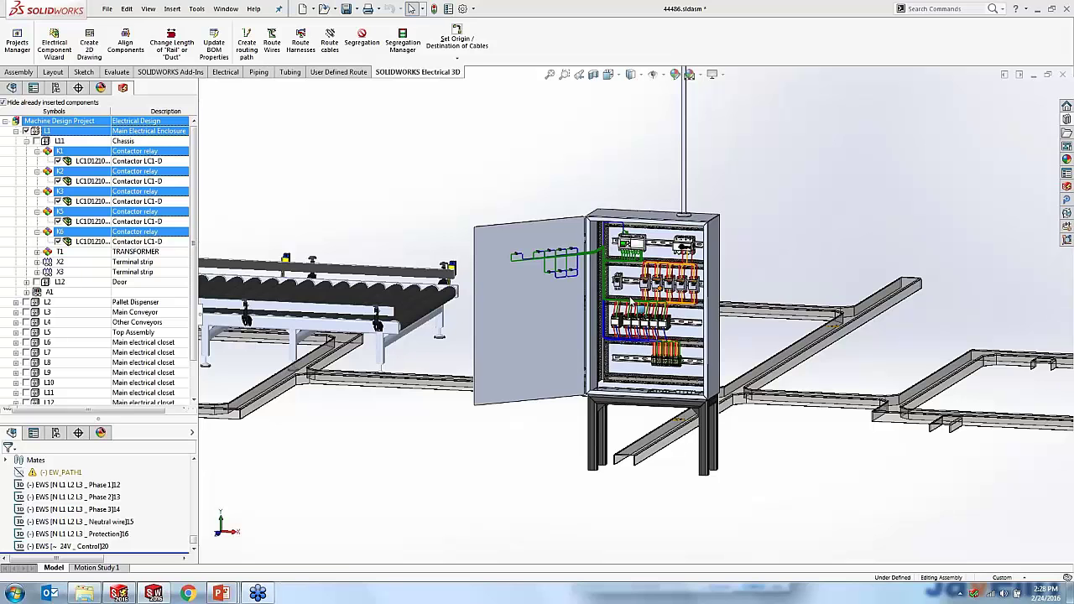
scroll(631, 303, "down", 5)
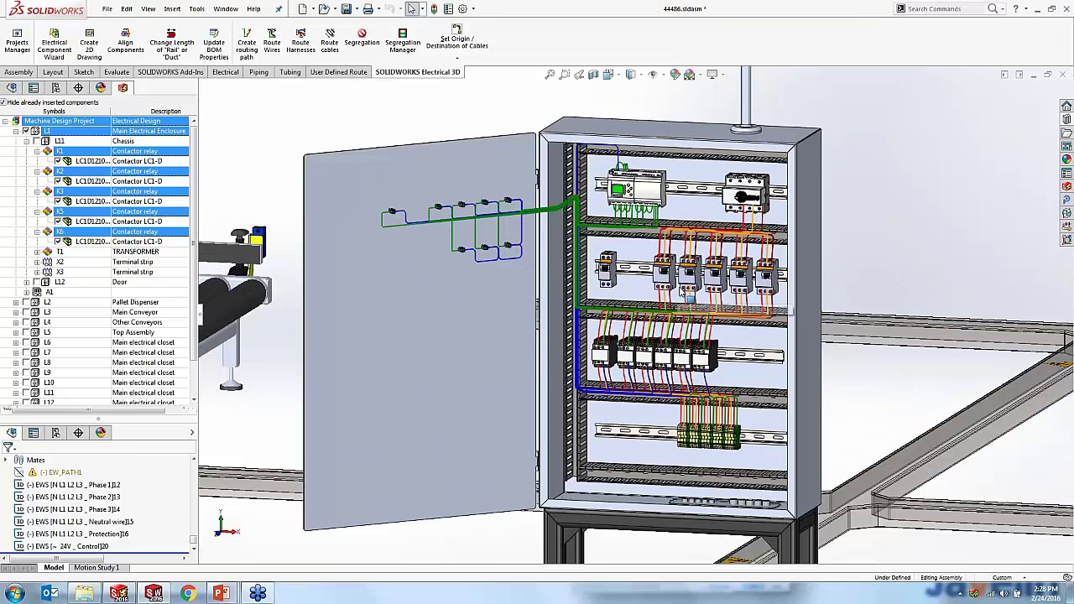
middle_click_drag(703, 334, 699, 320)
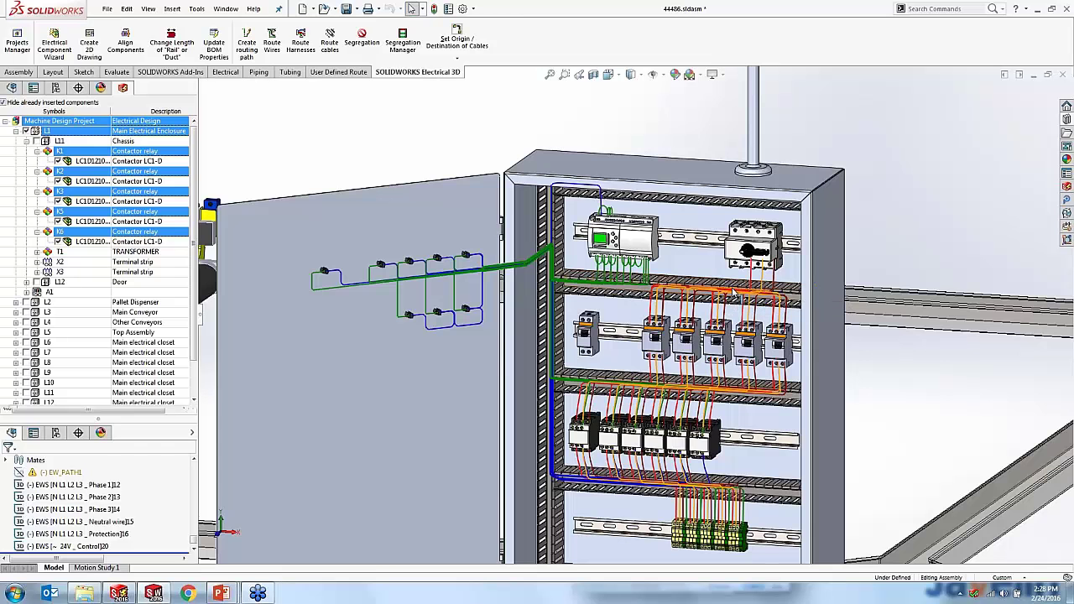
scroll(733, 290, "up", 1)
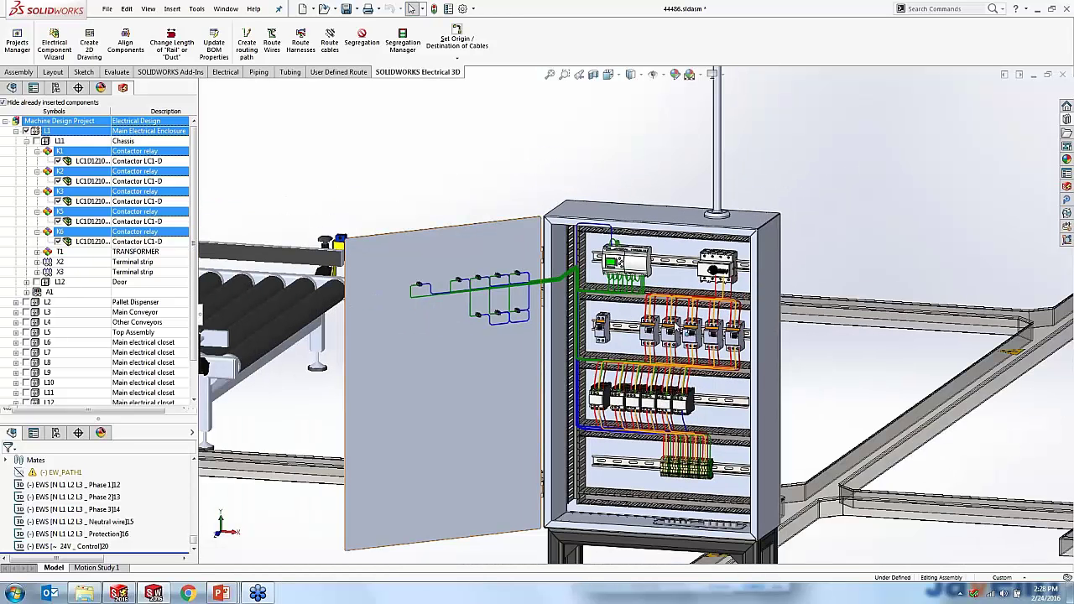
scroll(655, 340, "up", 5)
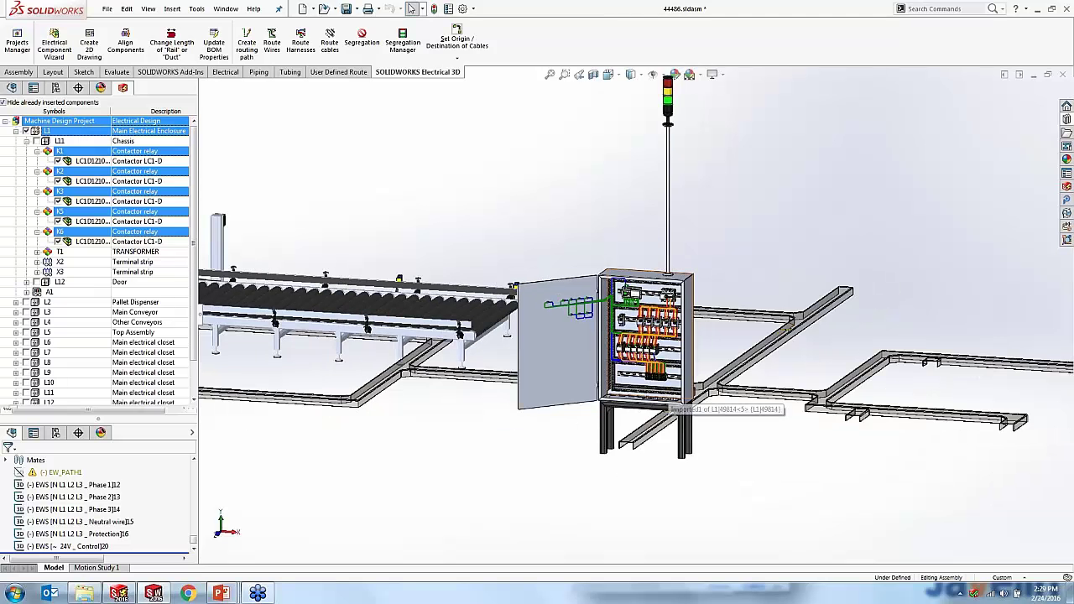
scroll(667, 378, "down", 2)
scroll(668, 372, "up", 2)
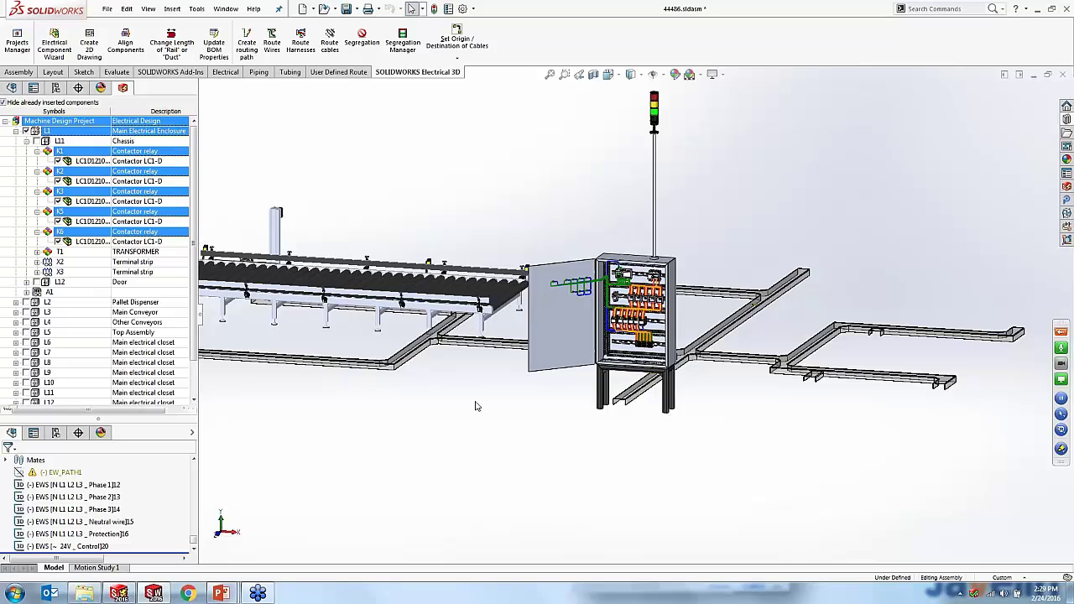
Route the cables of conveyor motor M5 as a SOLIDWORKS Route using lines with tangency, limited to the selected component
middle_click_drag(420, 266, 579, 263)
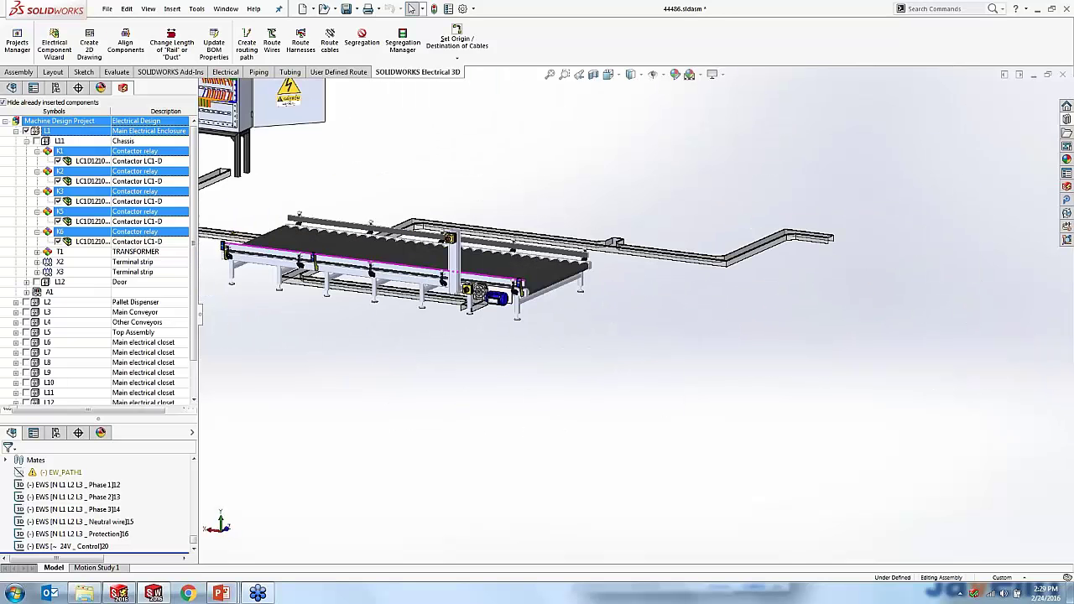
scroll(501, 311, "down", 3)
scroll(470, 306, "down", 5)
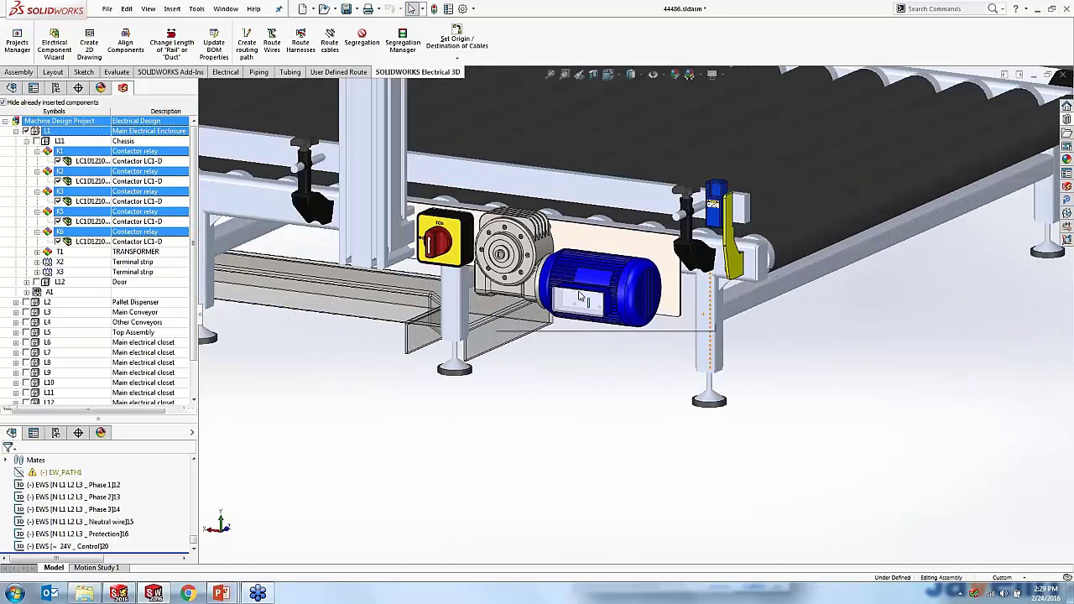
left_click(329, 41)
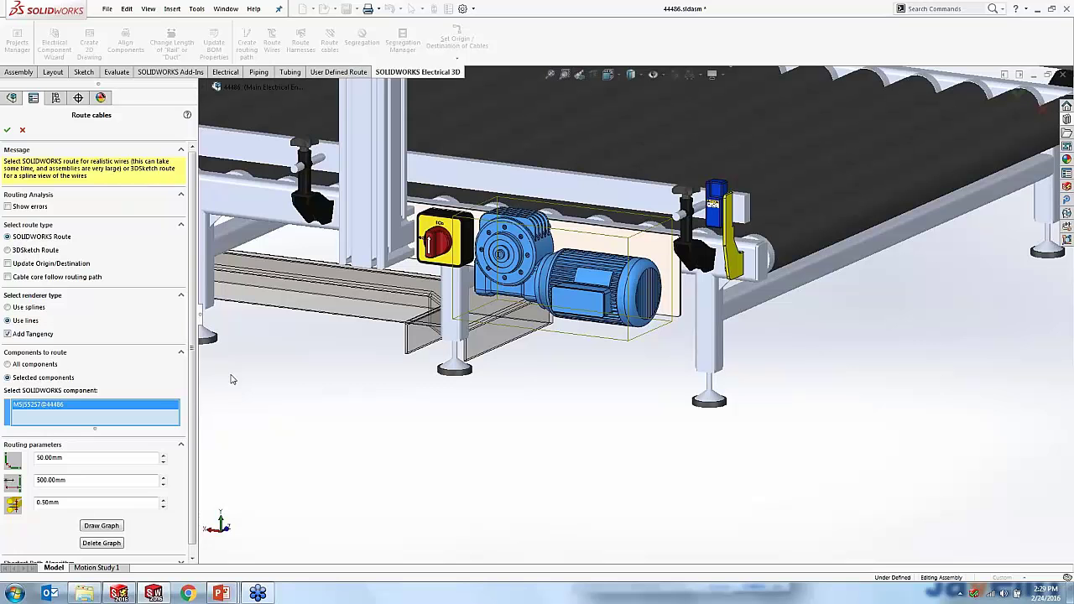
left_click(8, 130)
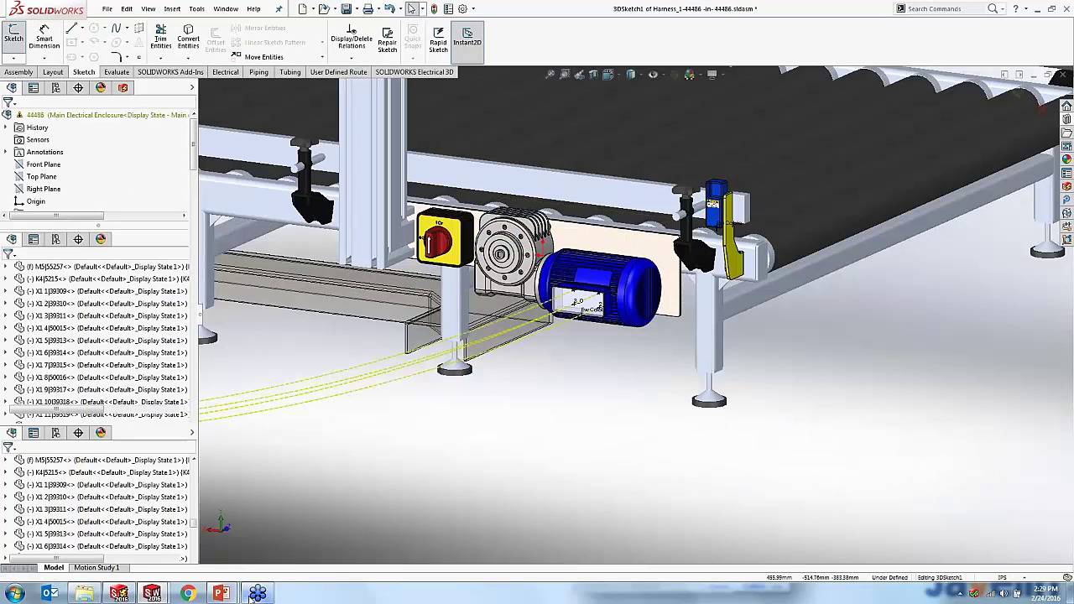
Open 1-Webinar-1.pdf from the Desktop folder in Adobe Acrobat Reader and show its bookmarks
mouse_move(192, 595)
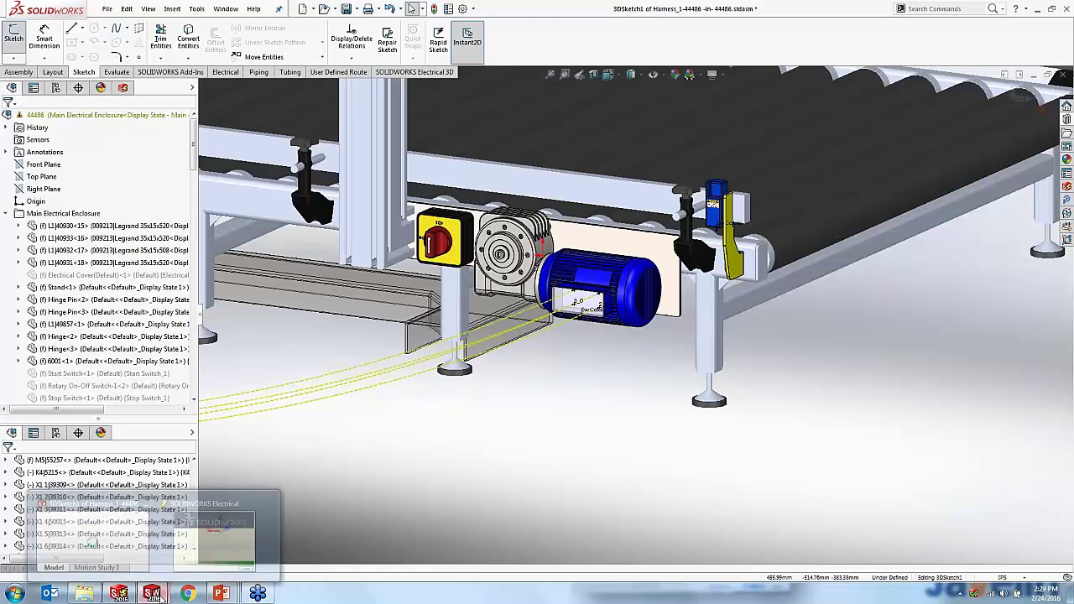
left_click(119, 594)
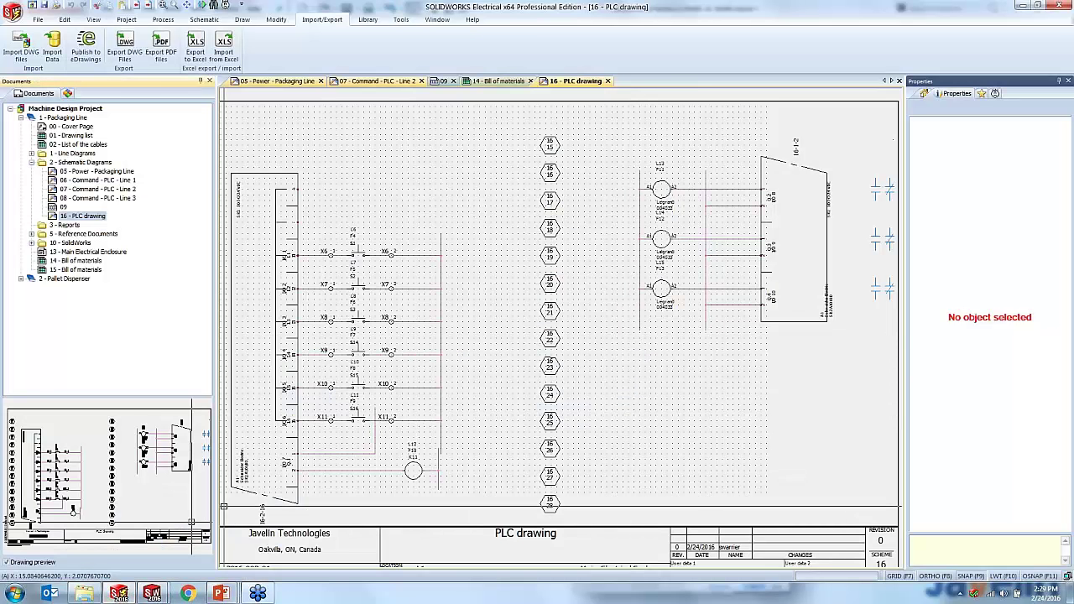
left_click(84, 594)
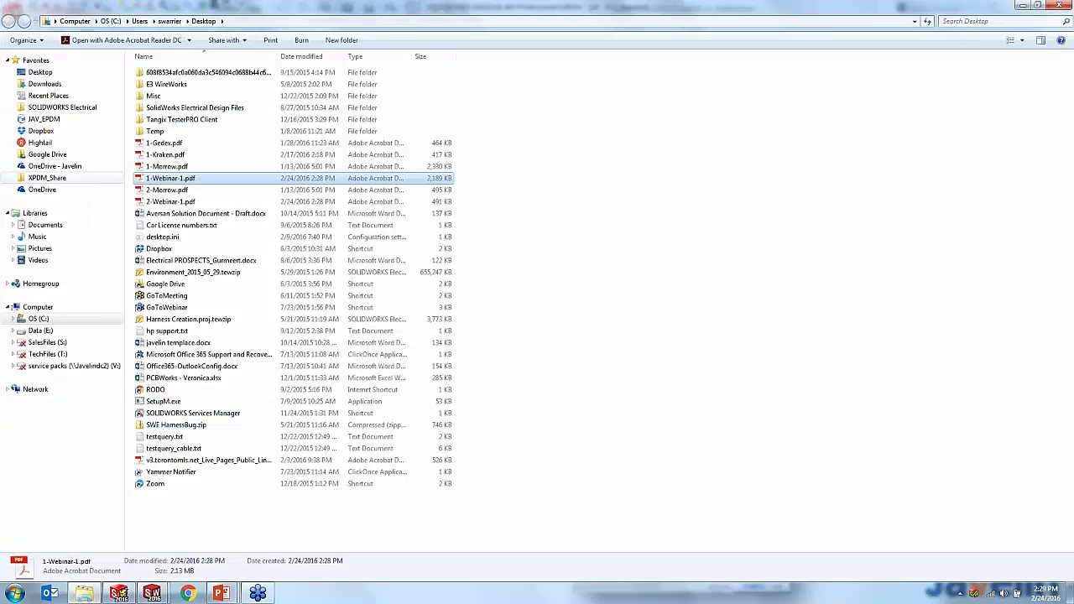
left_click(38, 72)
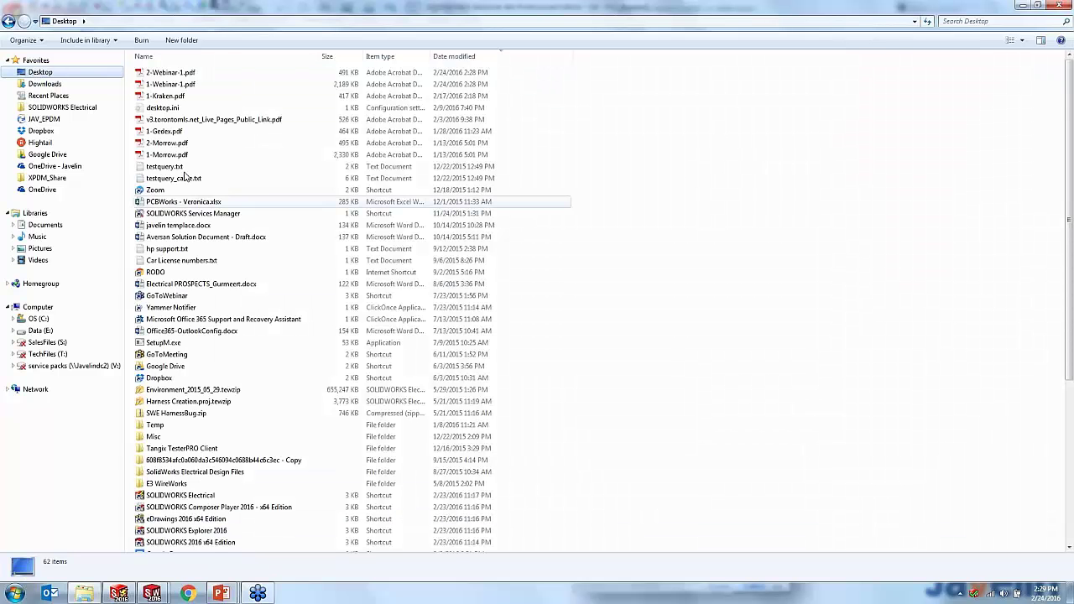
double_click(170, 85)
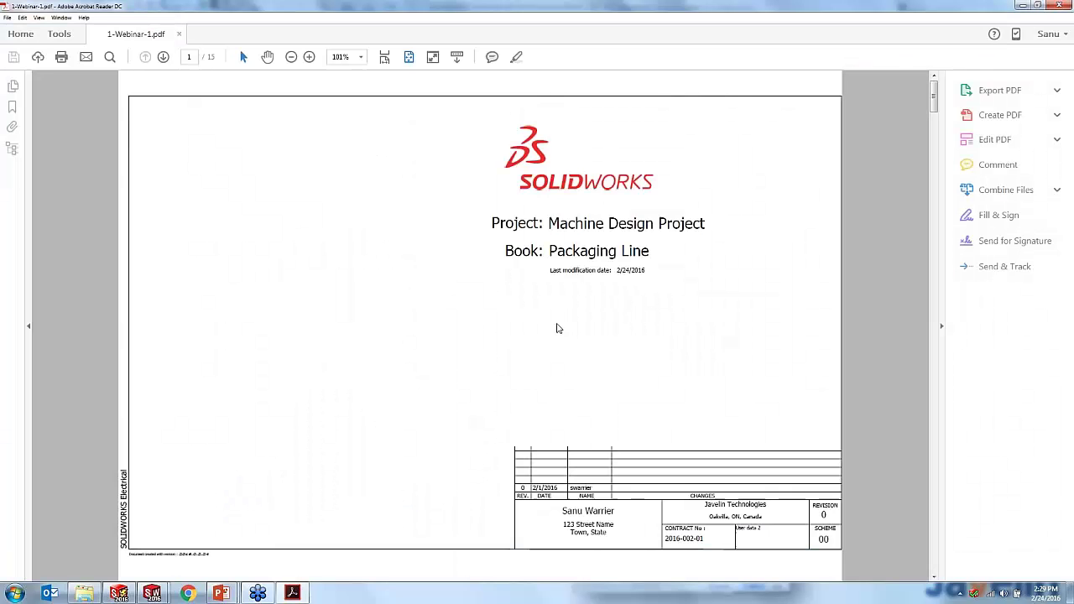
left_click(13, 107)
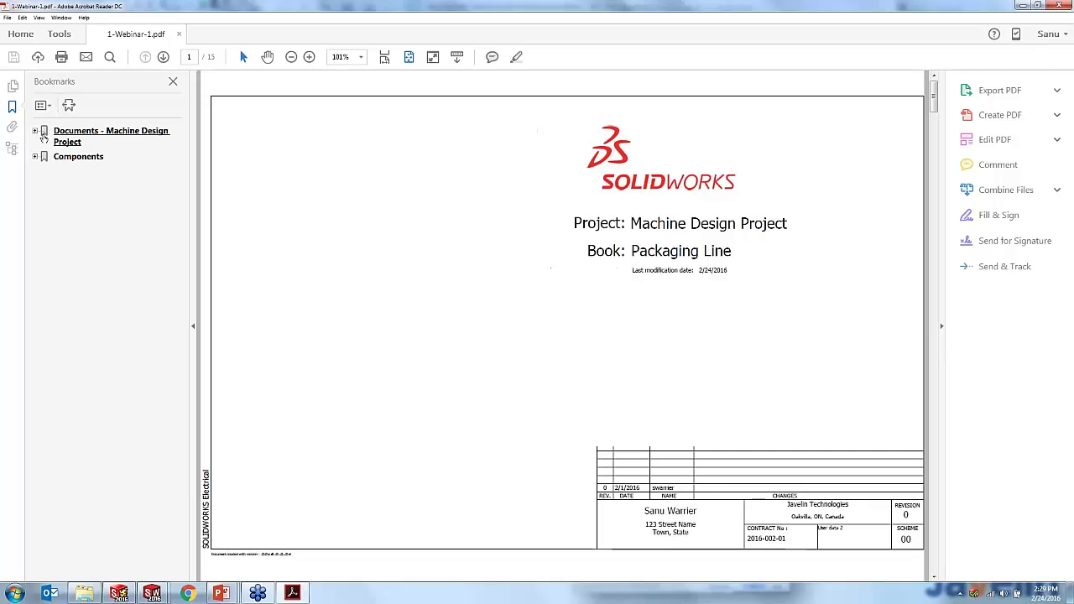
Expand the Packaging Line, Schematic Diagrams and Line Diagrams bookmarks and open the 04 - Diagram - Packaging line page
left_click(34, 131)
left_click(44, 156)
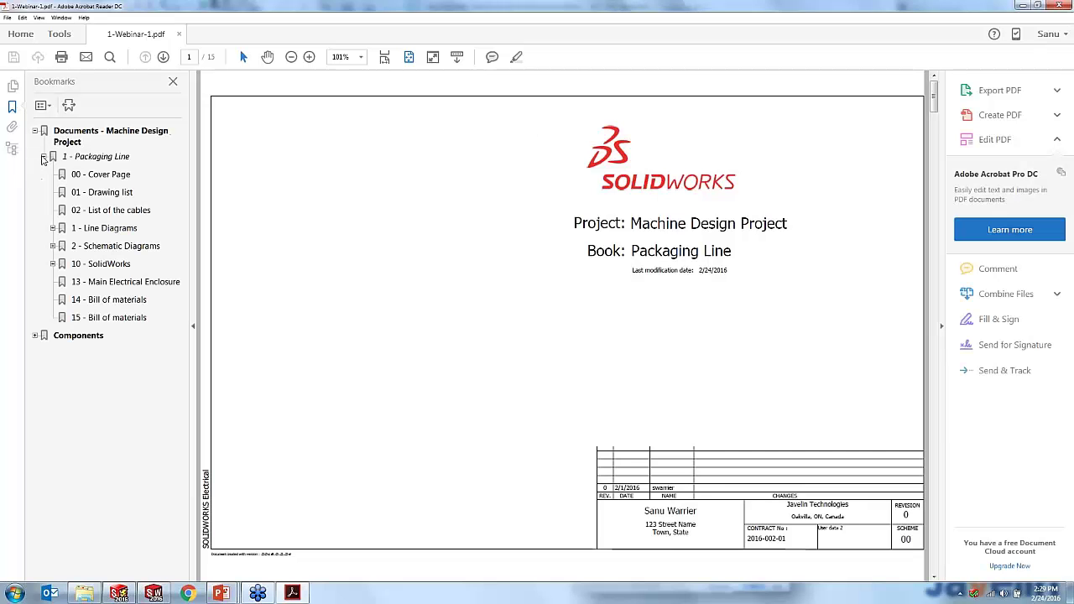
left_click(52, 246)
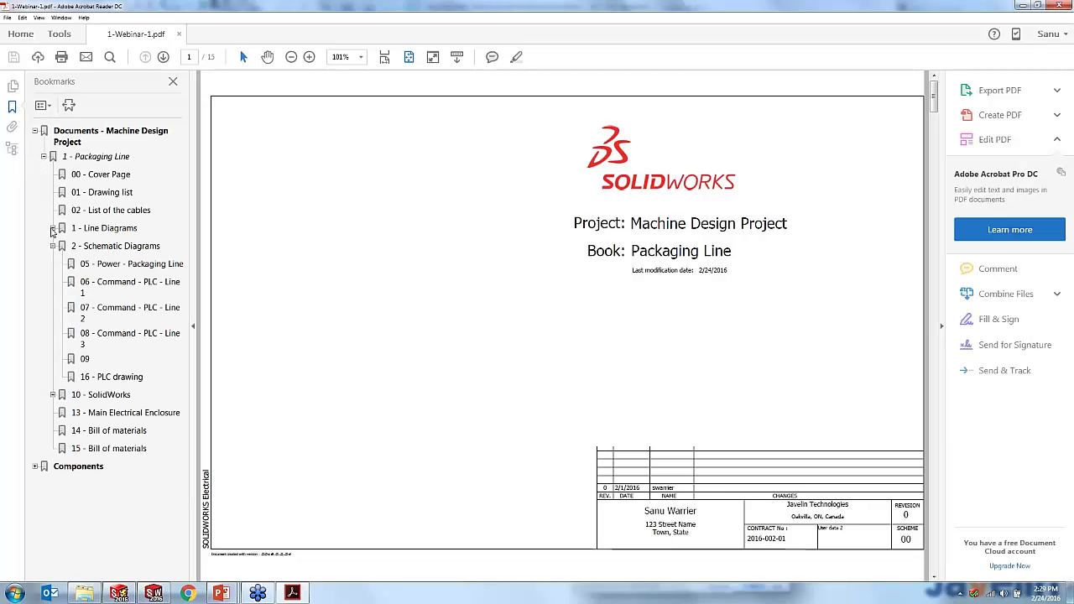
left_click(52, 228)
left_click(120, 277)
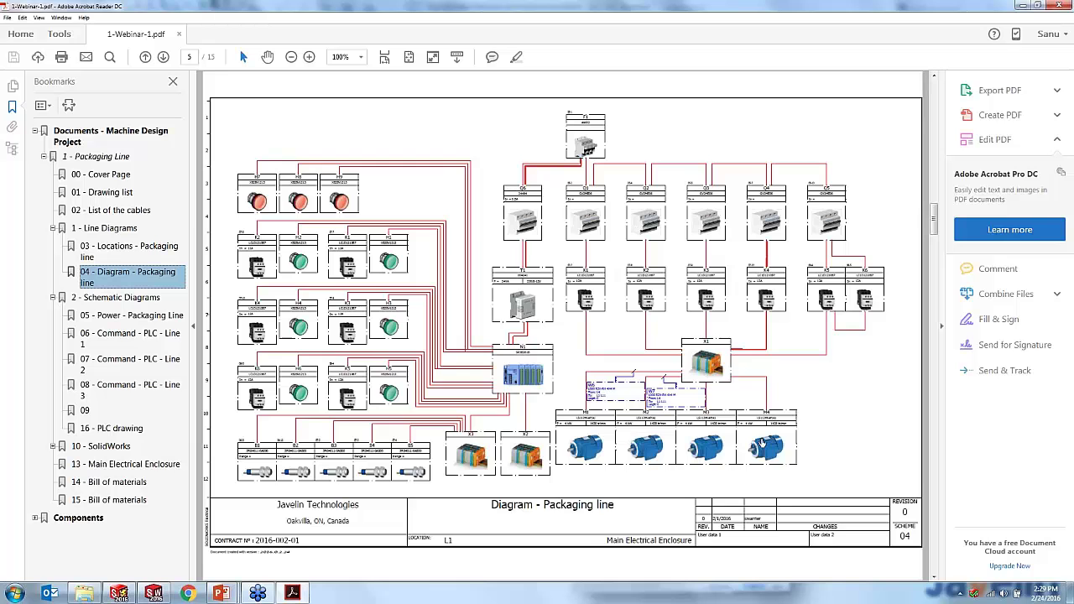
Follow the hyperlink from motor M4 to its power schematic, and from contactor K6 to its coil in the PLC command schematic
left_click(764, 443)
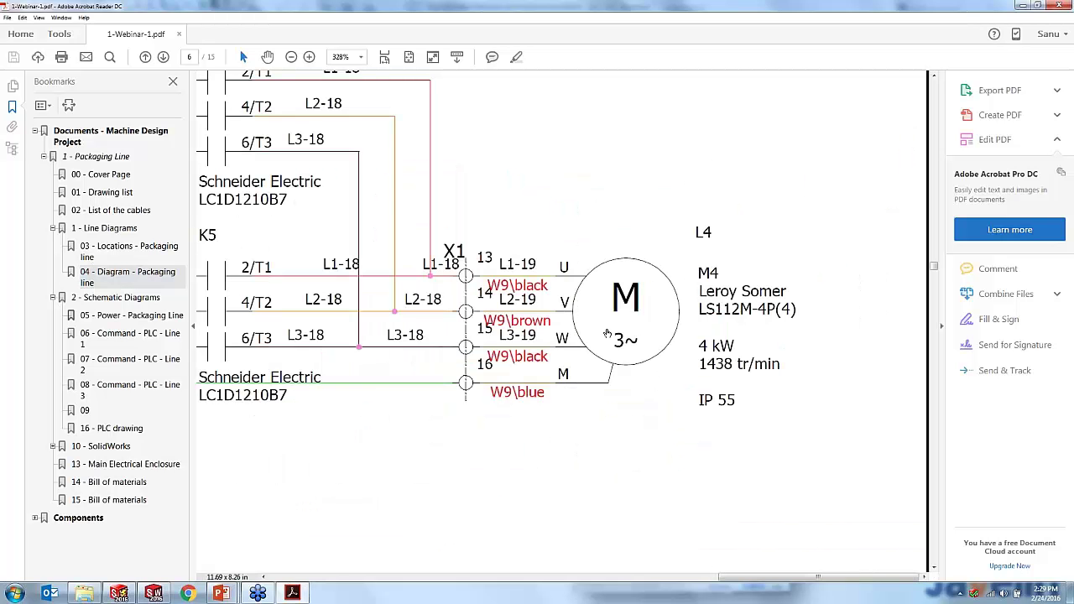
scroll(334, 270, "up", 2)
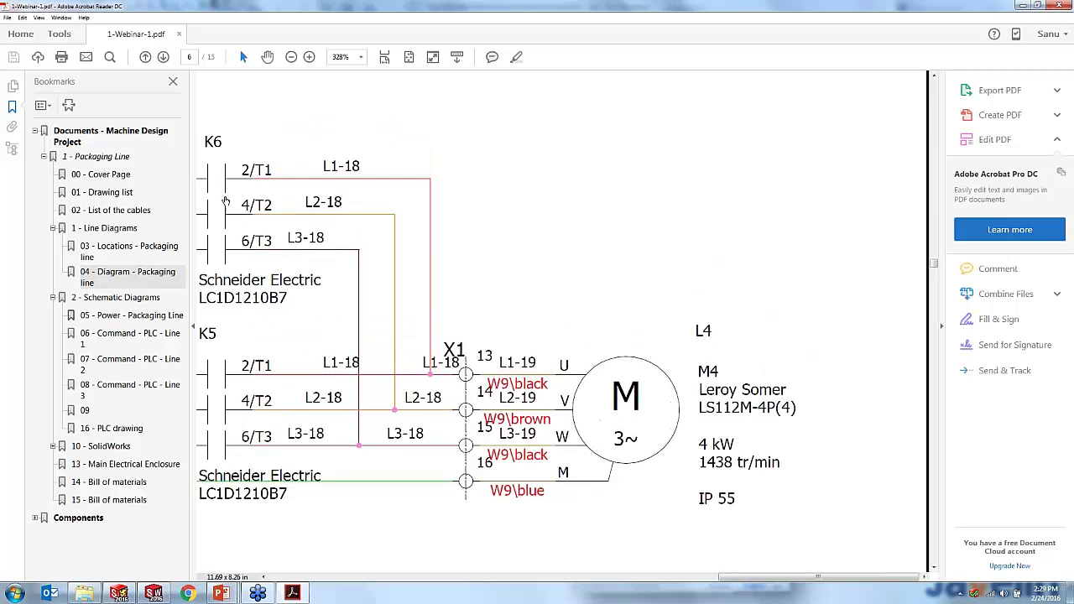
left_click(226, 201)
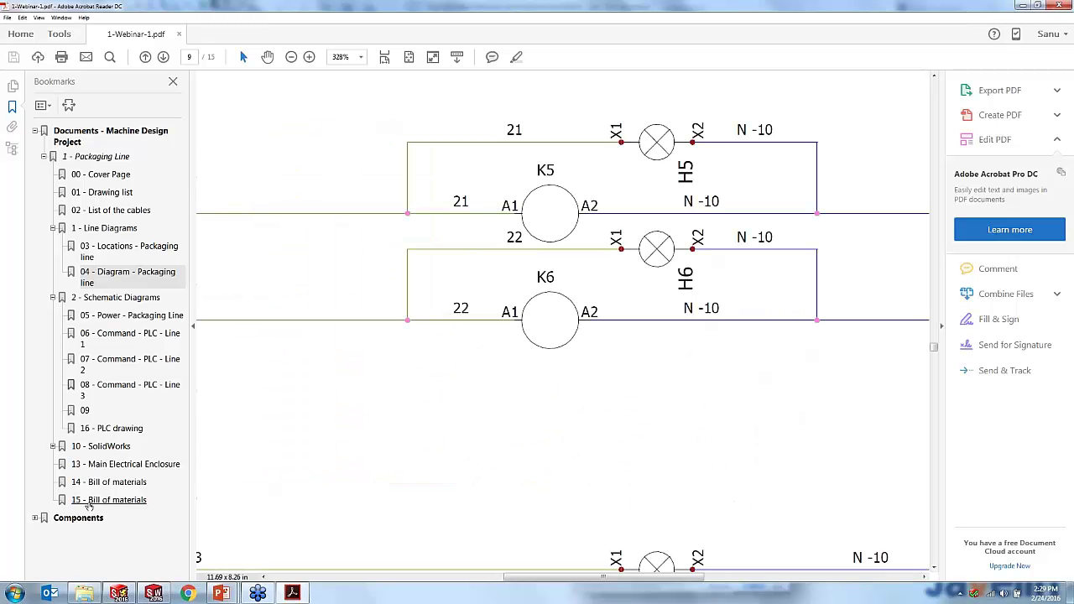
Expand the Components bookmarks down to the lights of L12 - Door in L1 - Main Electrical Enclosure
left_click(34, 517)
scroll(42, 512, "down", 3)
scroll(42, 511, "down", 2)
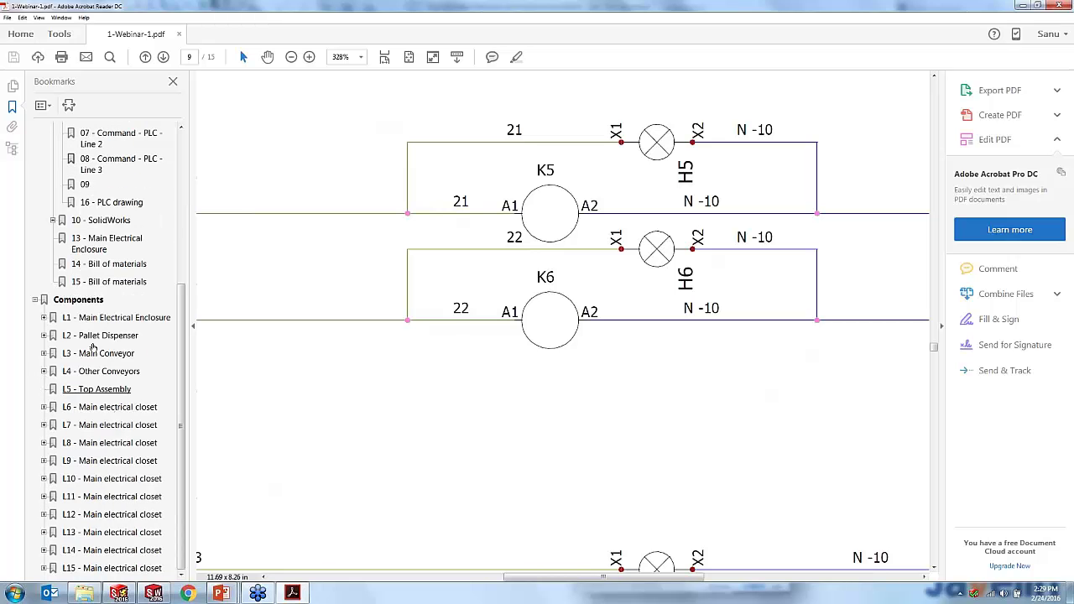
left_click(44, 318)
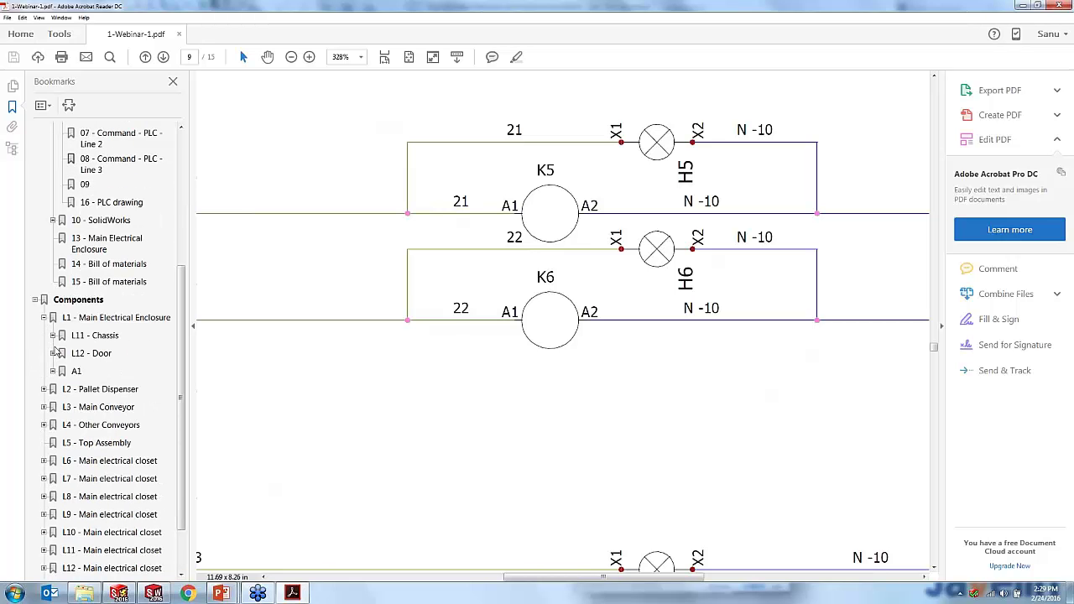
left_click(53, 354)
left_click(67, 374)
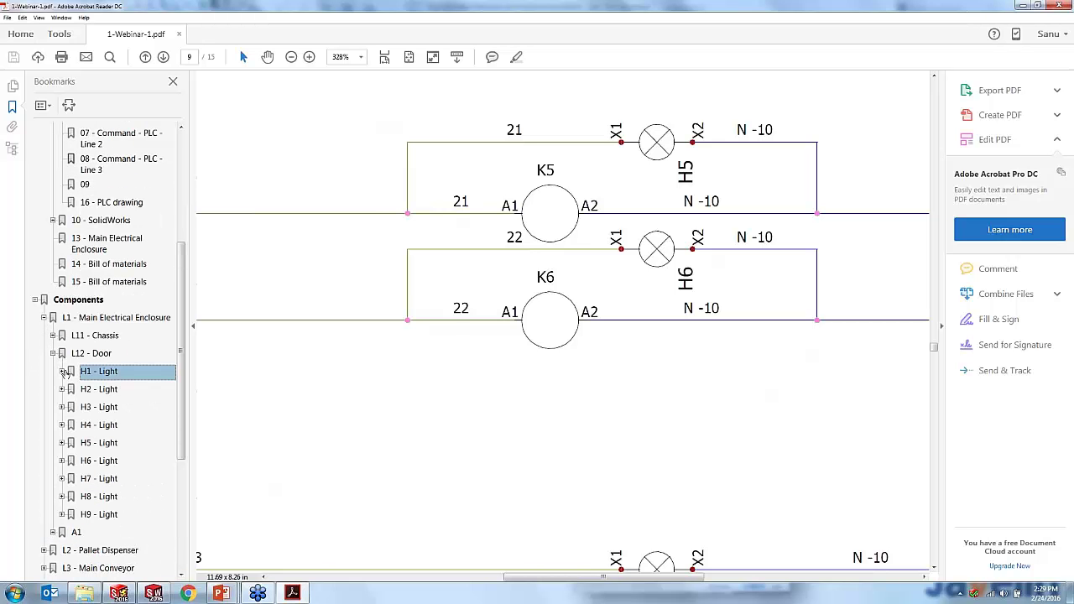
Expand H1 - Light and go to its first two Indicator occurrences, in the line diagram and the schematic
left_click(62, 372)
left_click(106, 389)
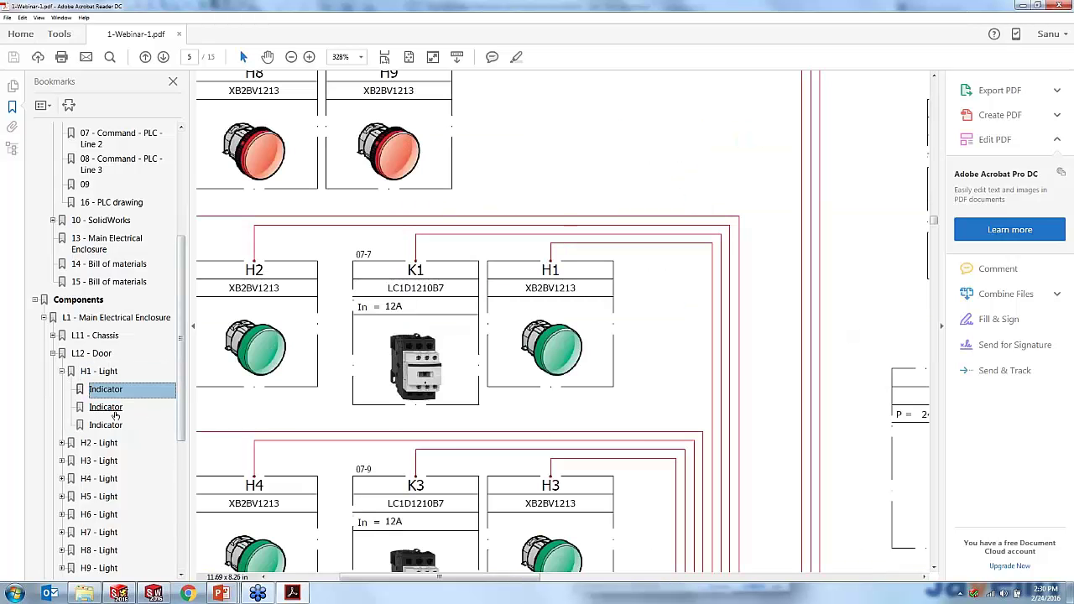
left_click(114, 411)
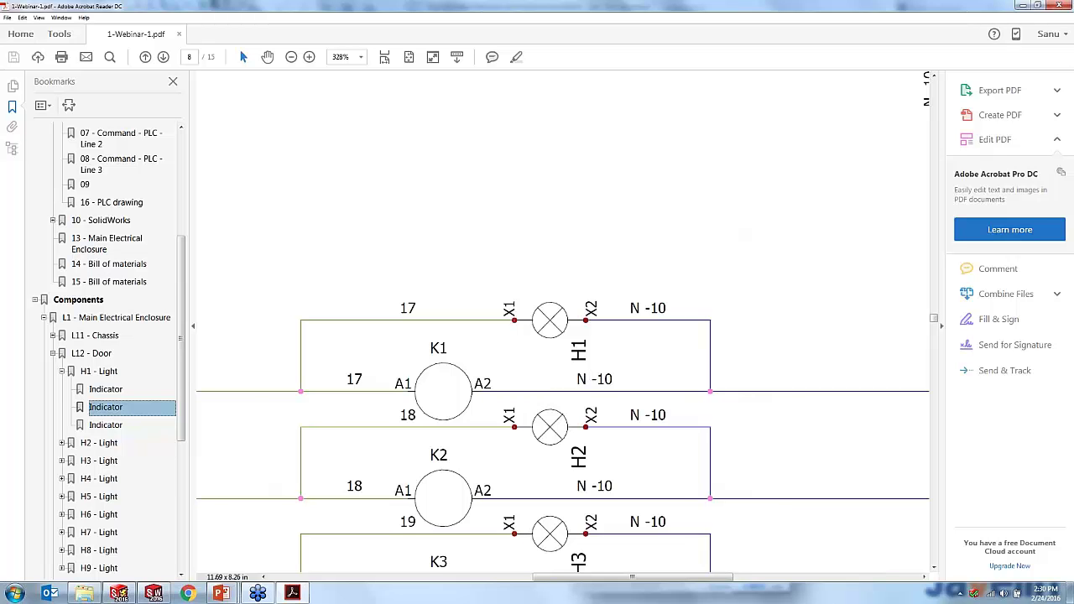
View the 14 - Bill of materials page and the 13 - Main Electrical Enclosure layout page
left_click(95, 267)
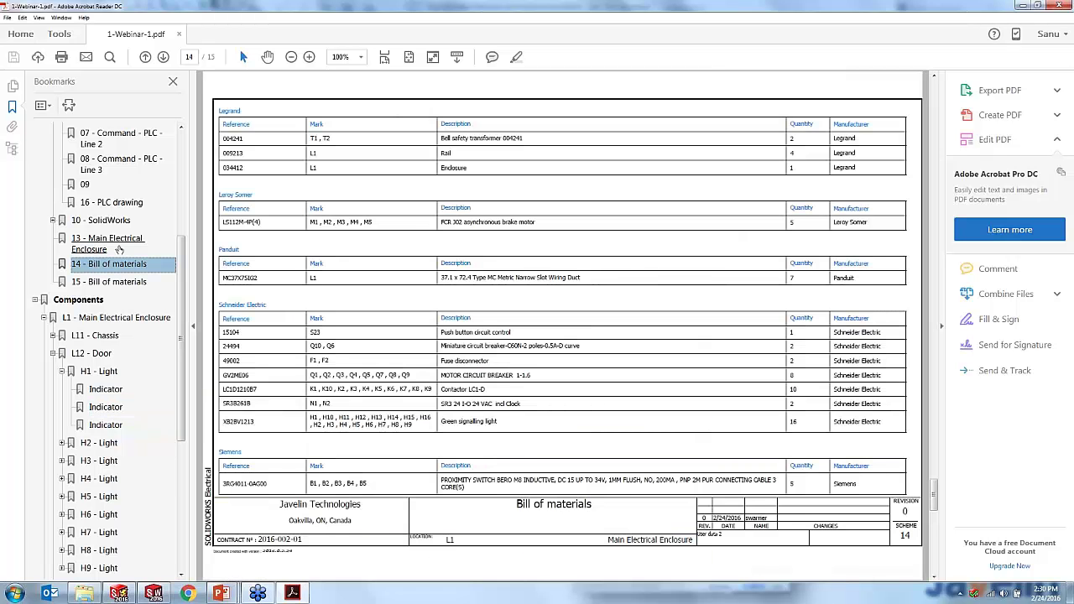
left_click(117, 248)
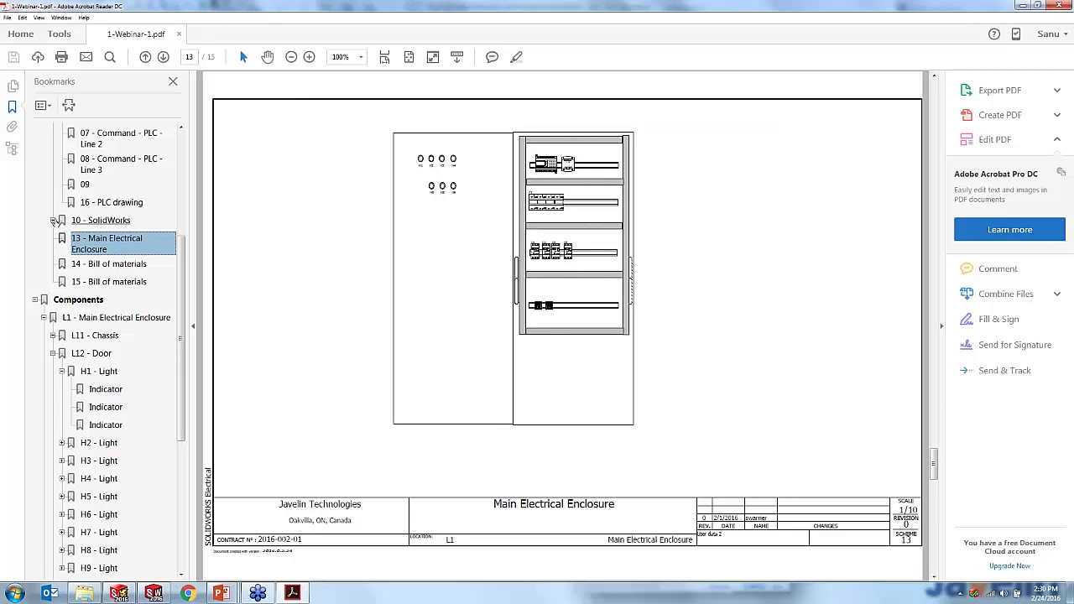
Expand the 10 - SolidWorks bookmark and view the 12 - Electrical sub assembly drawing
left_click(53, 220)
left_click(52, 220)
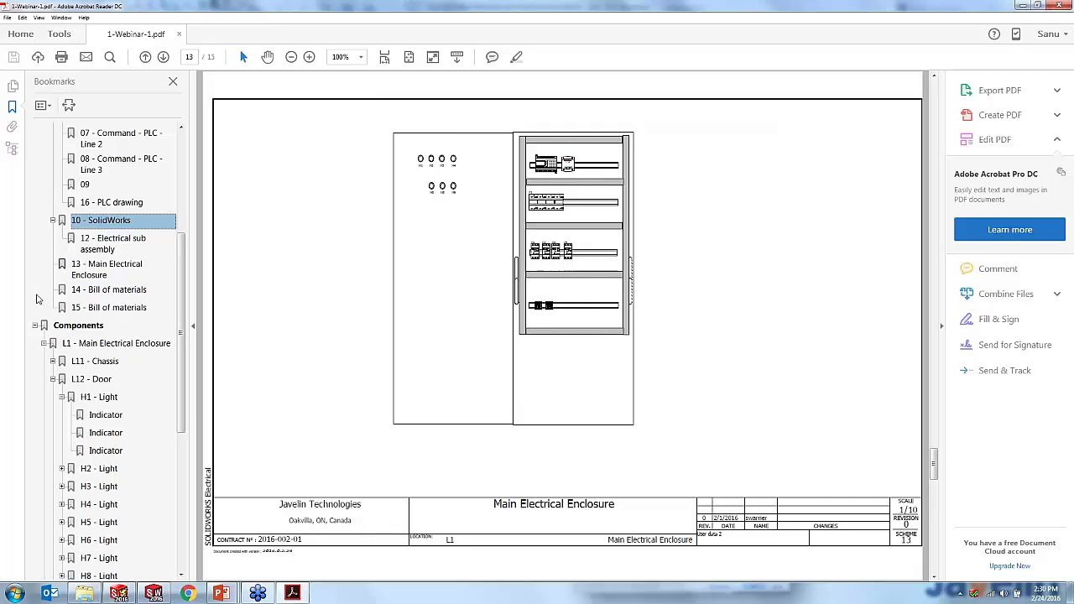
left_click(877, 320)
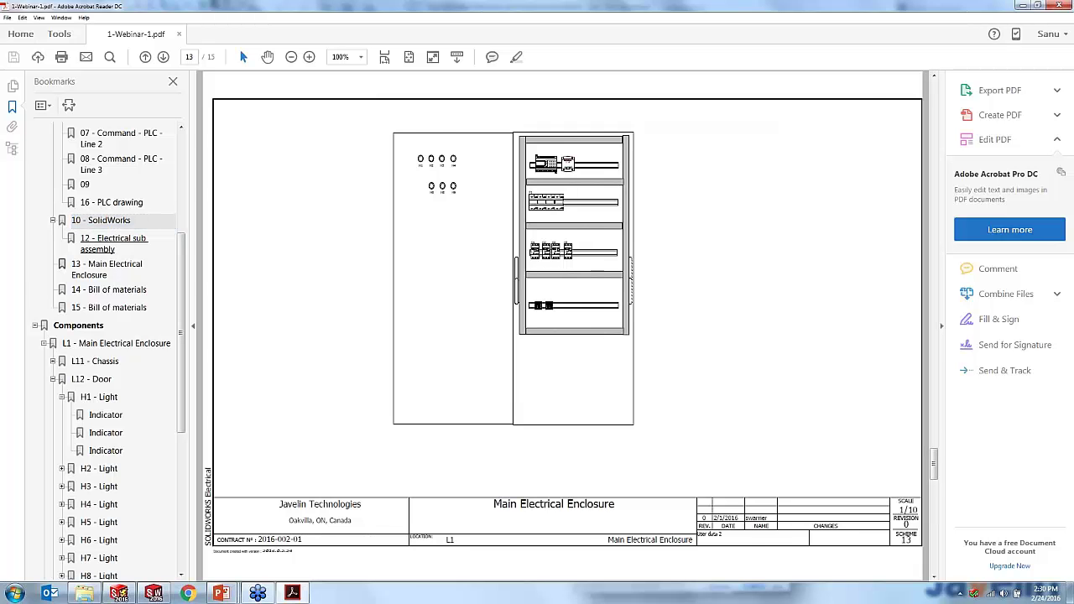
left_click(132, 241)
scroll(422, 281, "down", 2)
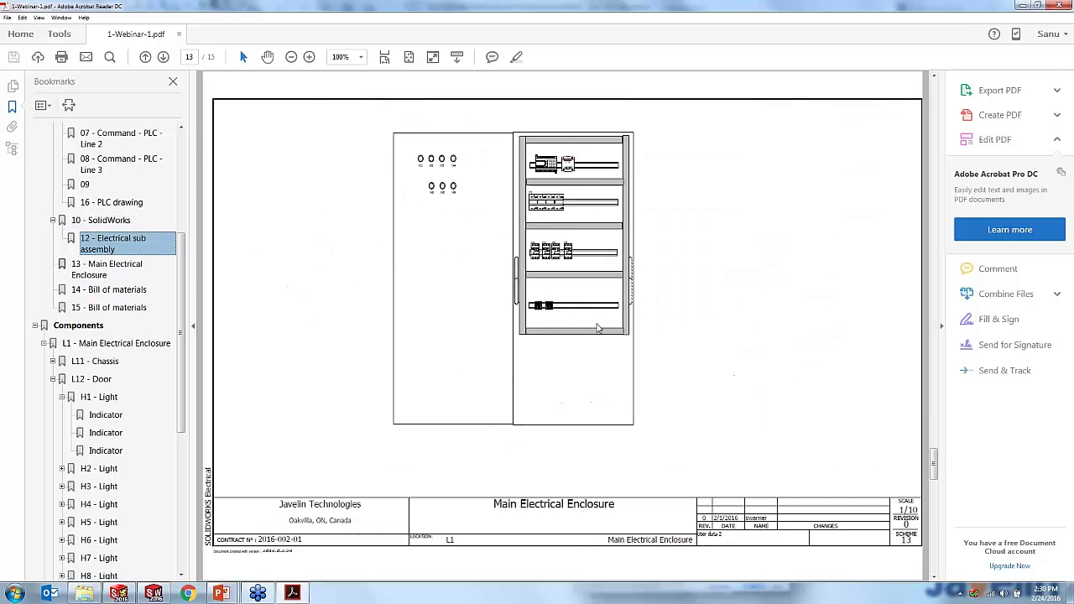
scroll(549, 277, "up", 2)
scroll(496, 260, "down", 1)
left_click(535, 203)
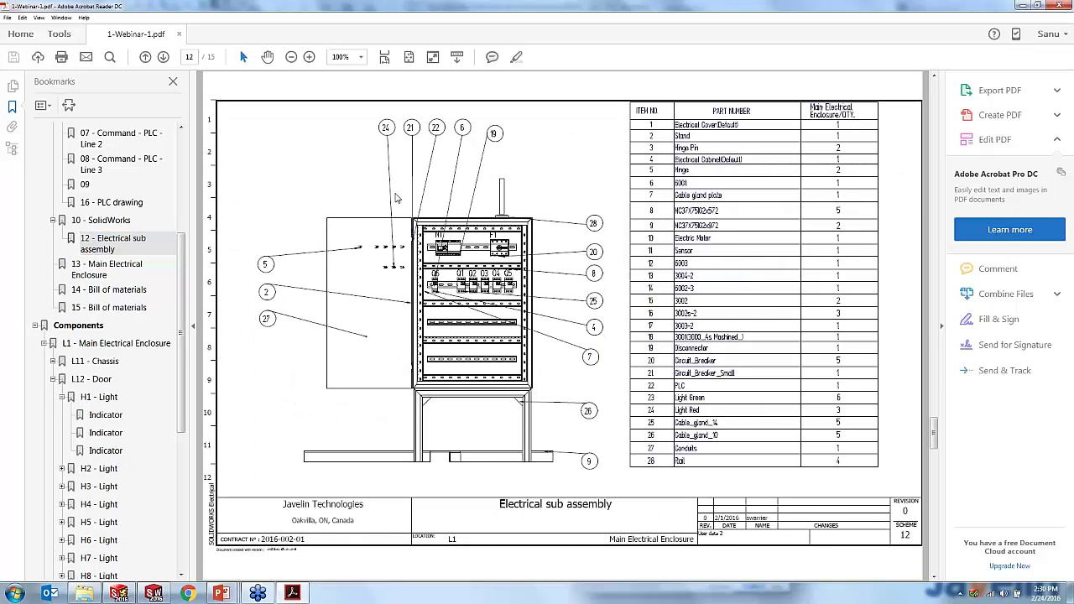